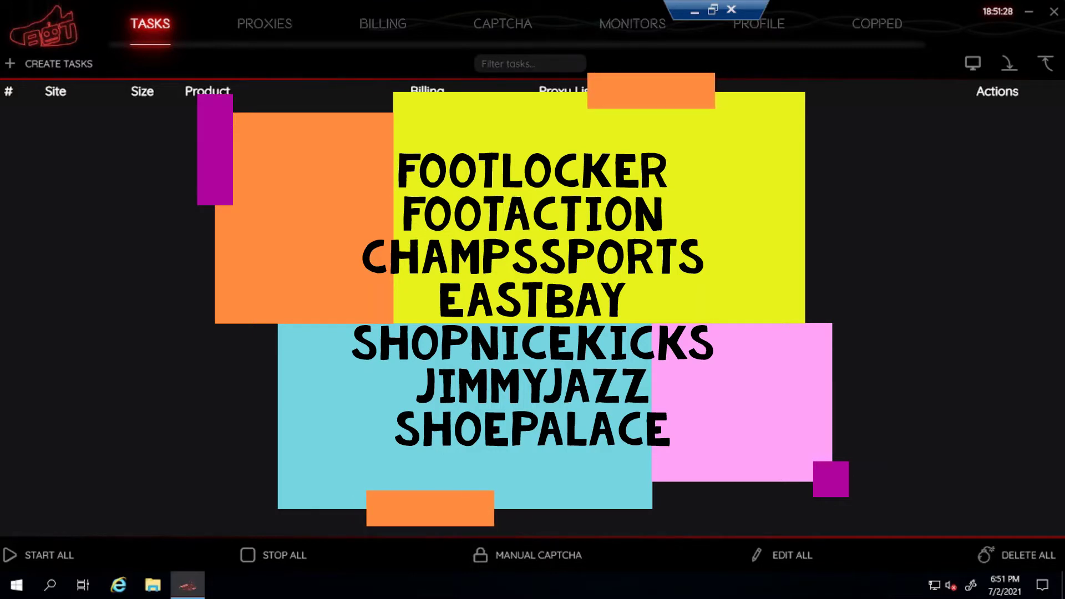
Start a new task for the Footlocker site in Smooth mode.
{"action": "left_click", "coordinate": [36, 65]}
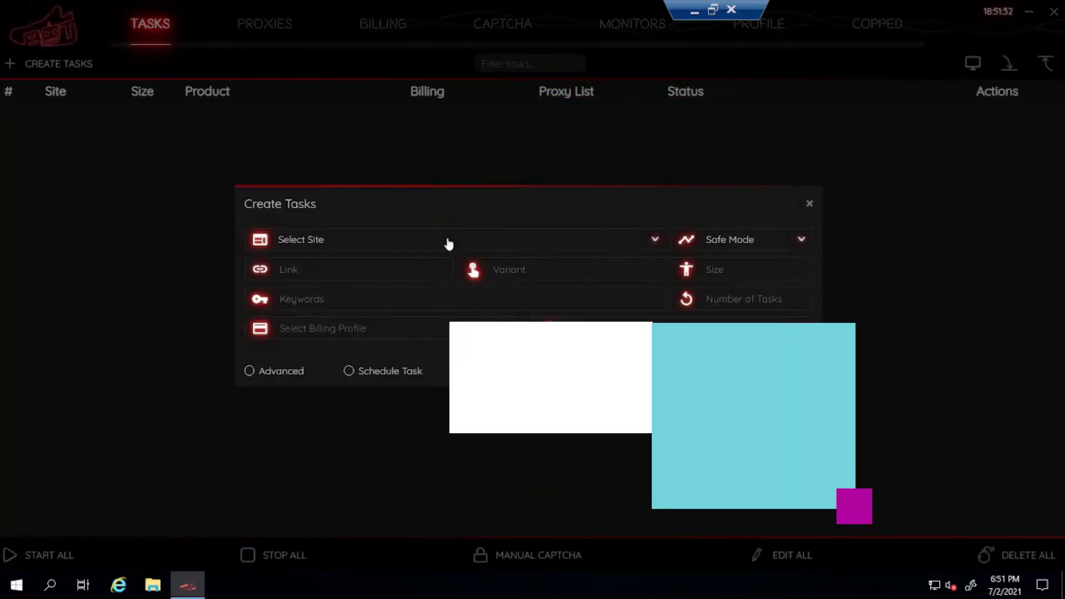
{"action": "left_click", "coordinate": [447, 240]}
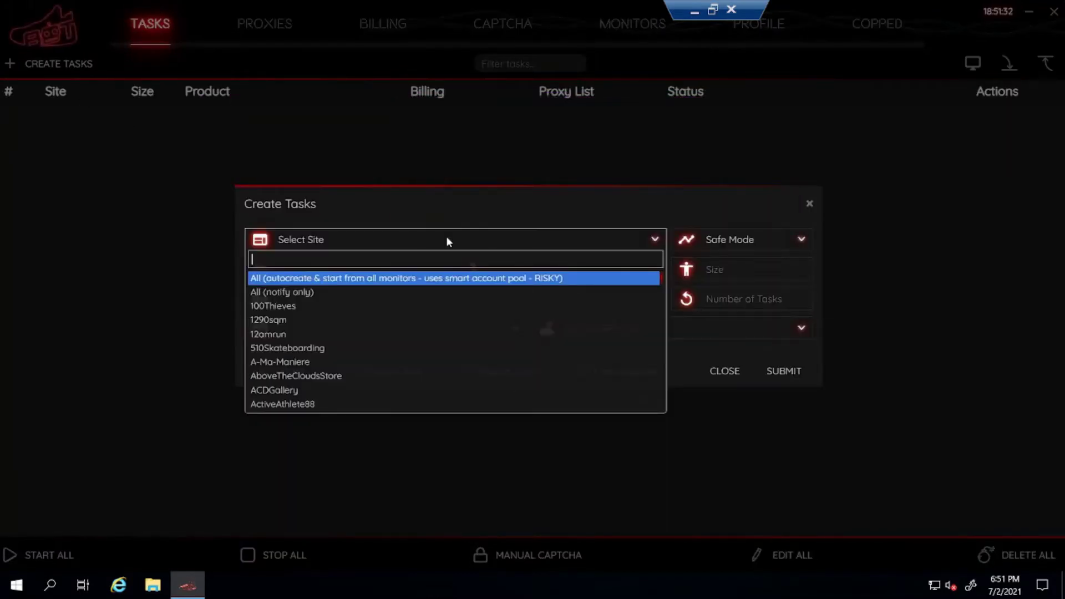
{"action": "type", "text": "footlo"}
{"action": "key", "text": "Return"}
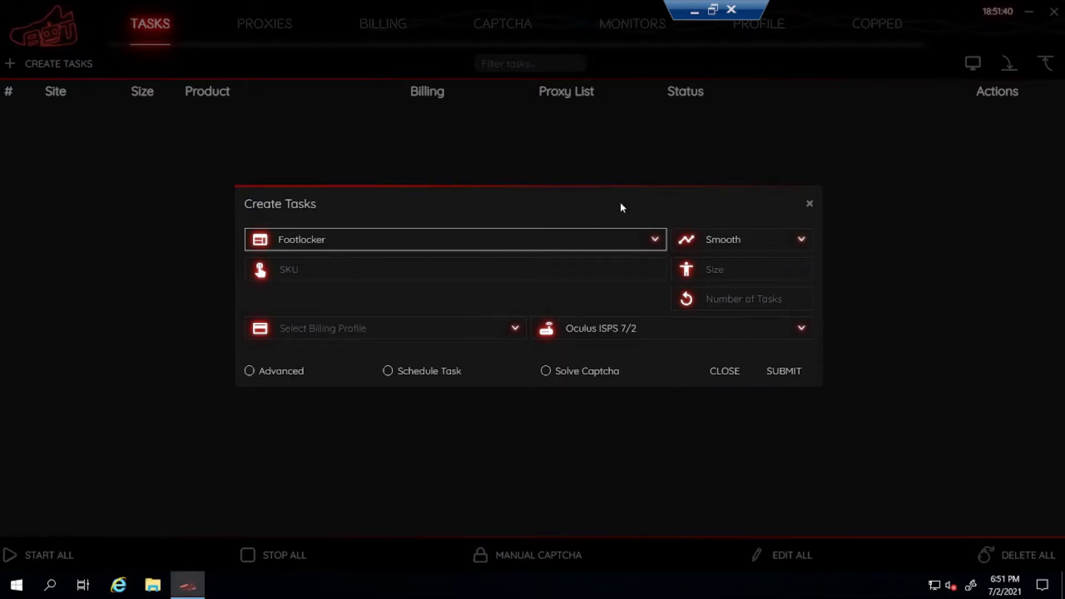
{"action": "left_click", "coordinate": [723, 241]}
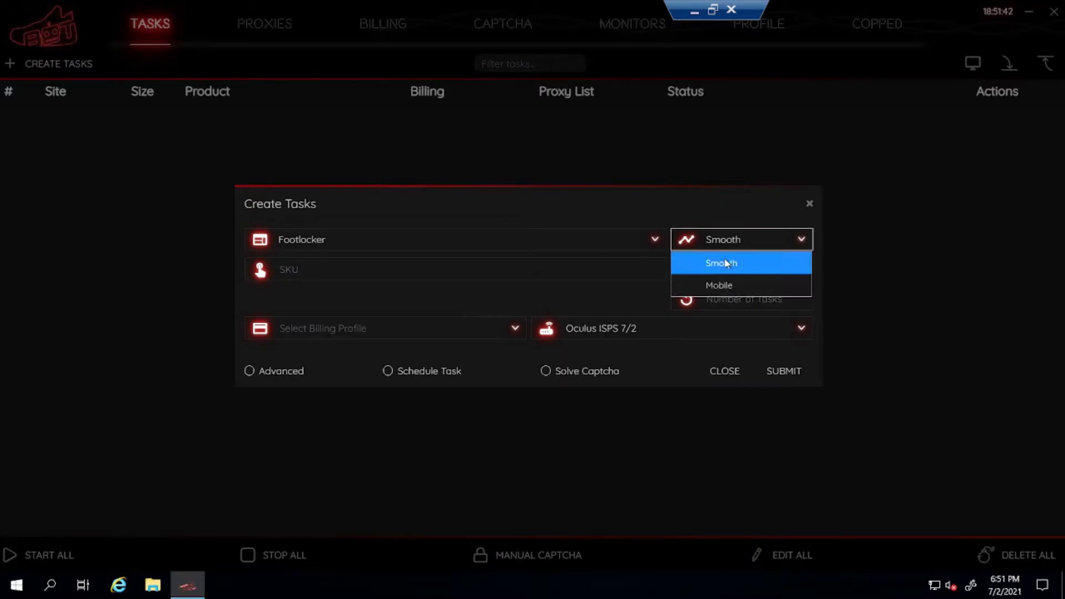
{"action": "left_click", "coordinate": [726, 263]}
{"action": "left_click", "coordinate": [478, 281]}
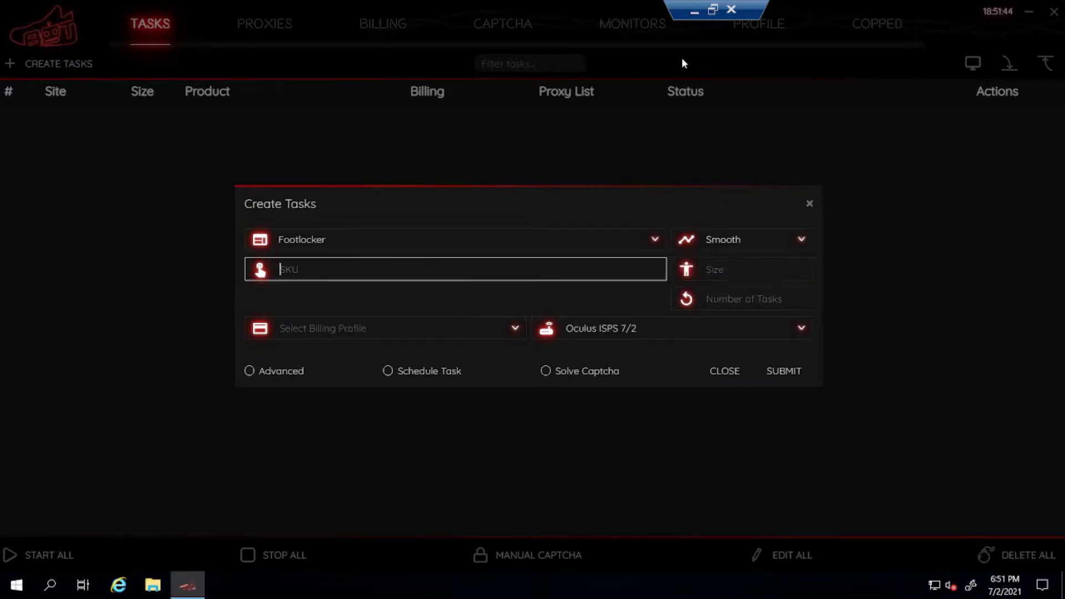
In the browser, open the men's Jordan Retro 4 from Foot Locker's release calendar and copy its product number.
{"action": "left_click", "coordinate": [694, 11]}
{"action": "left_click", "coordinate": [25, 329]}
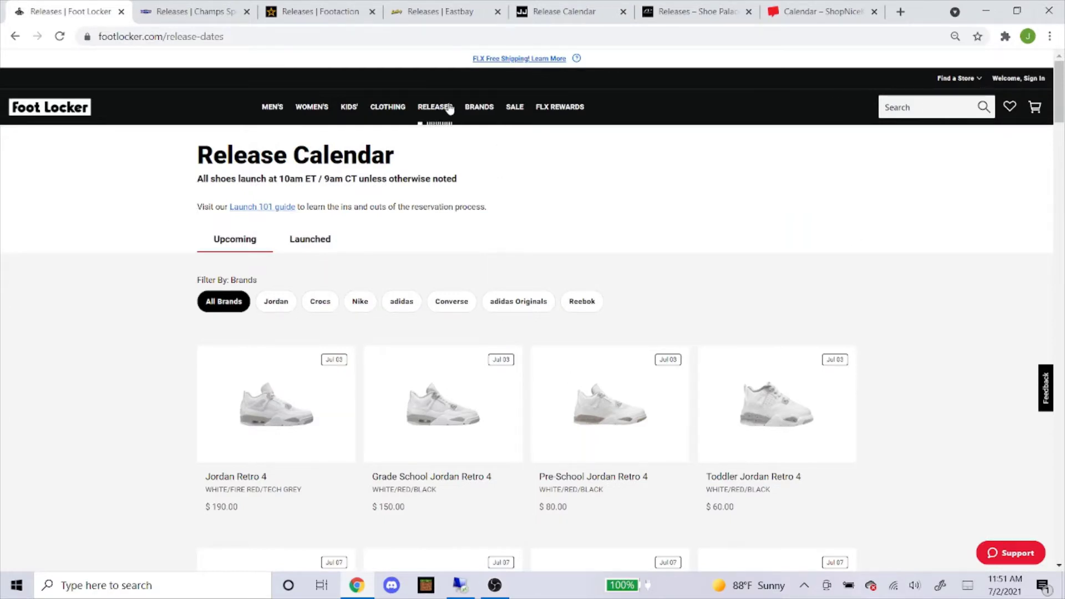
{"action": "scroll", "coordinate": [383, 248], "scroll_direction": "down", "scroll_amount": 2}
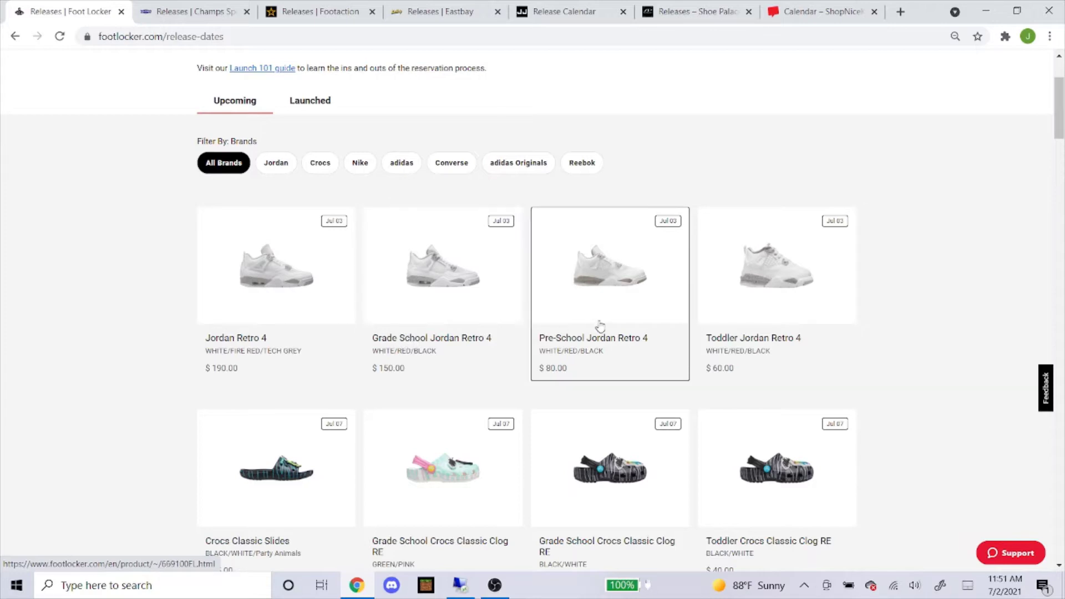
{"action": "left_click", "coordinate": [247, 290]}
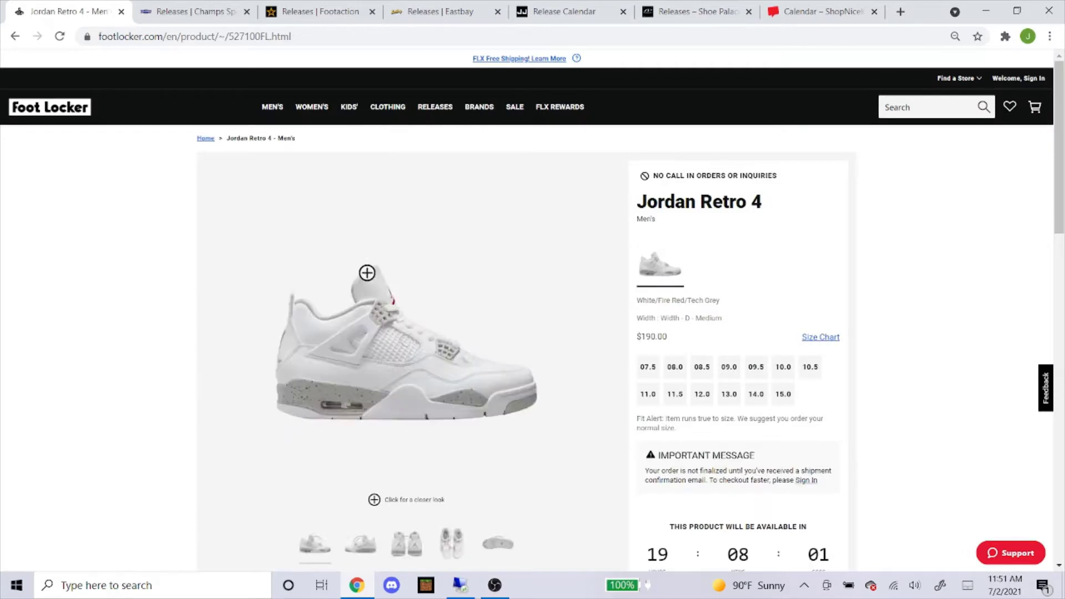
{"action": "scroll", "coordinate": [876, 257], "scroll_direction": "down", "scroll_amount": 7}
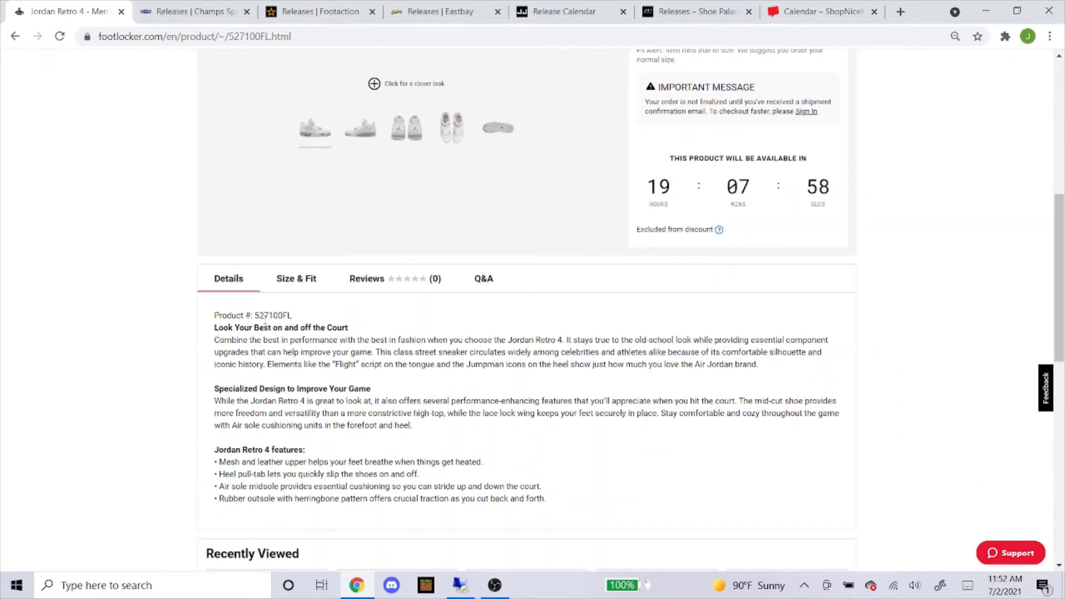
{"action": "double_click", "coordinate": [266, 321]}
{"action": "key", "text": "ctrl+c"}
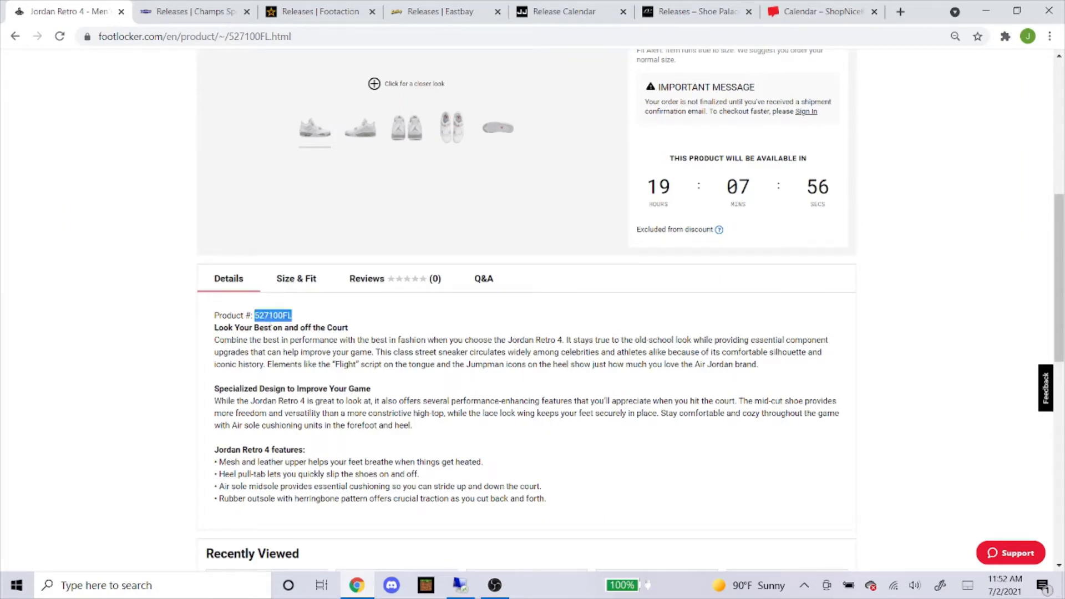
{"action": "right_click", "coordinate": [281, 318]}
{"action": "left_click", "coordinate": [291, 326]}
Switch back to the bot and paste the copied product number 527100FL as the task's SKU.
{"action": "left_click", "coordinate": [459, 586]}
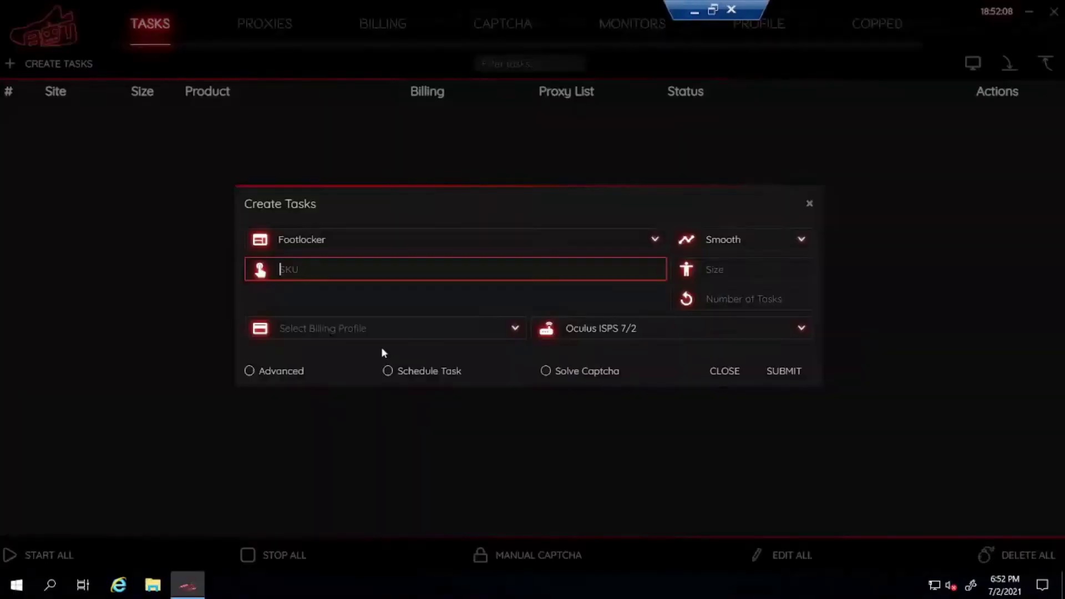
{"action": "right_click", "coordinate": [372, 268]}
{"action": "left_click", "coordinate": [395, 292]}
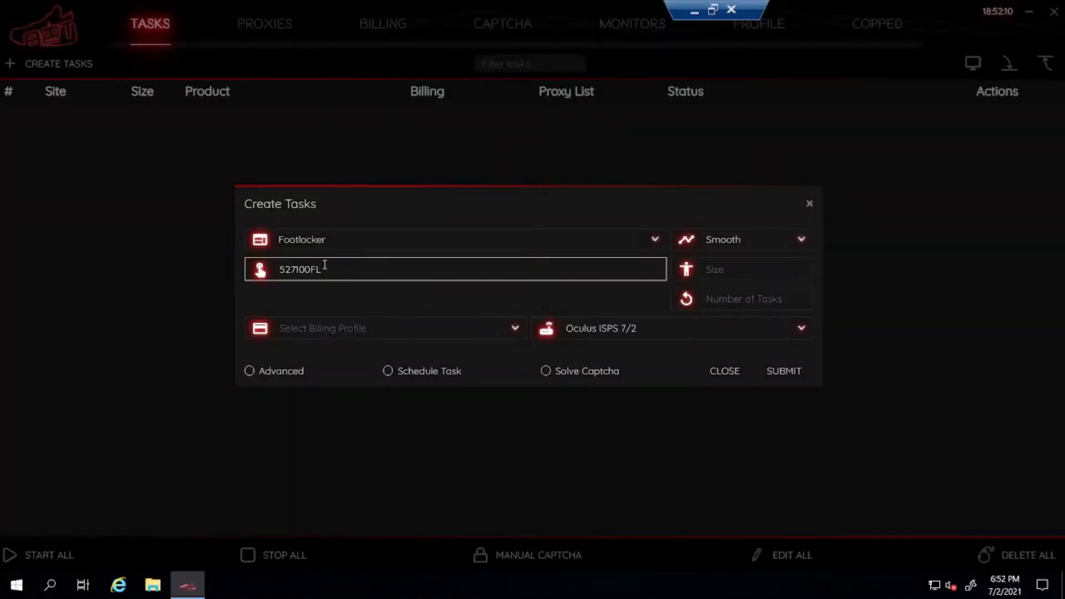
{"action": "left_click", "coordinate": [733, 272]}
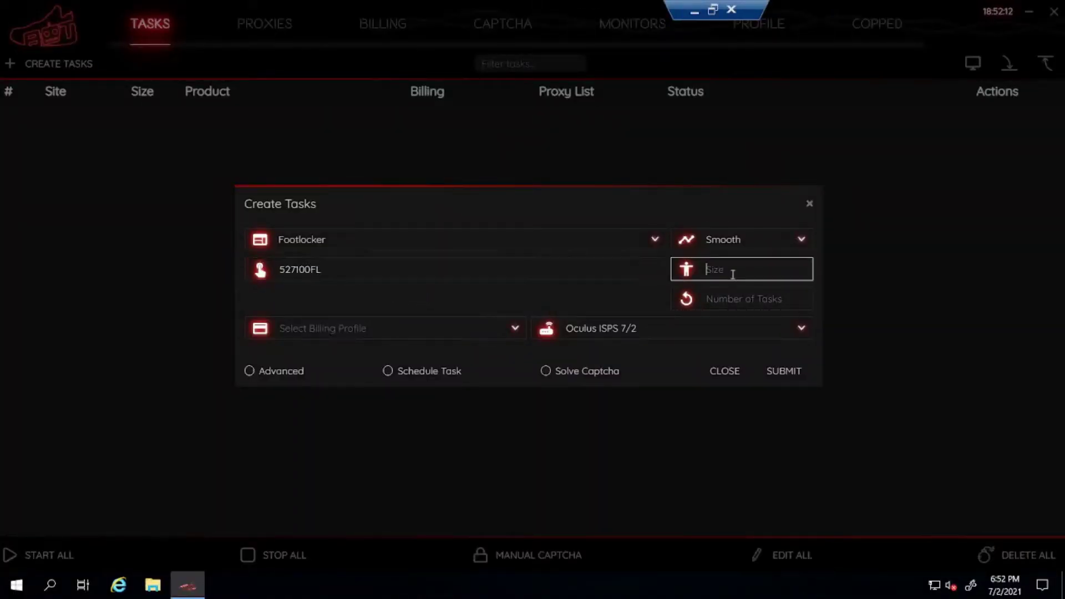
{"action": "left_click", "coordinate": [339, 272]}
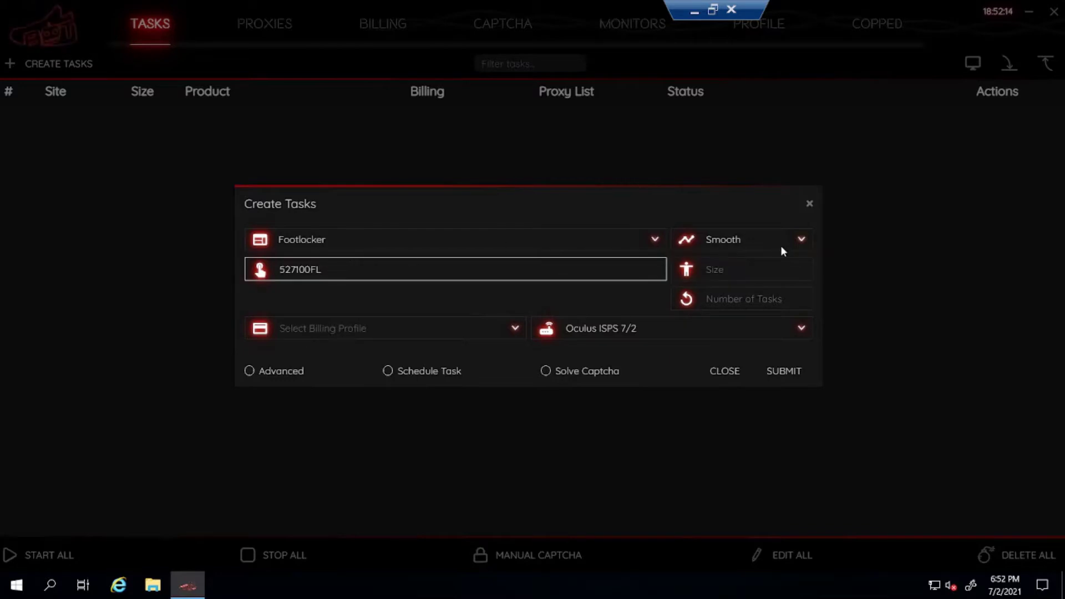
Try RA and 10,10.5,11 as the task's size, clearing the entry each time.
{"action": "left_click", "coordinate": [757, 271]}
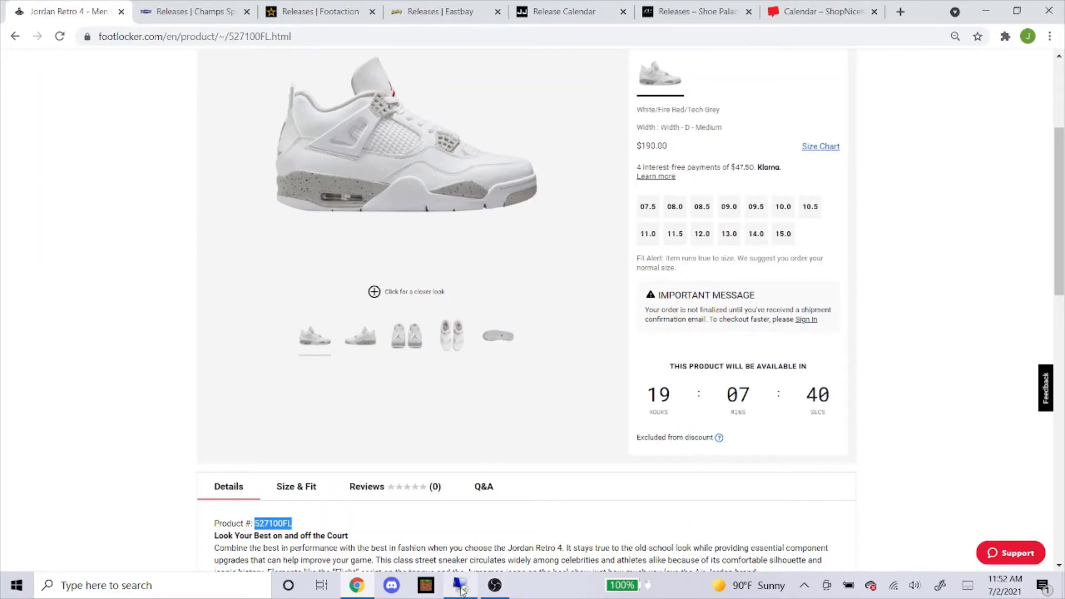
{"action": "left_click", "coordinate": [461, 587]}
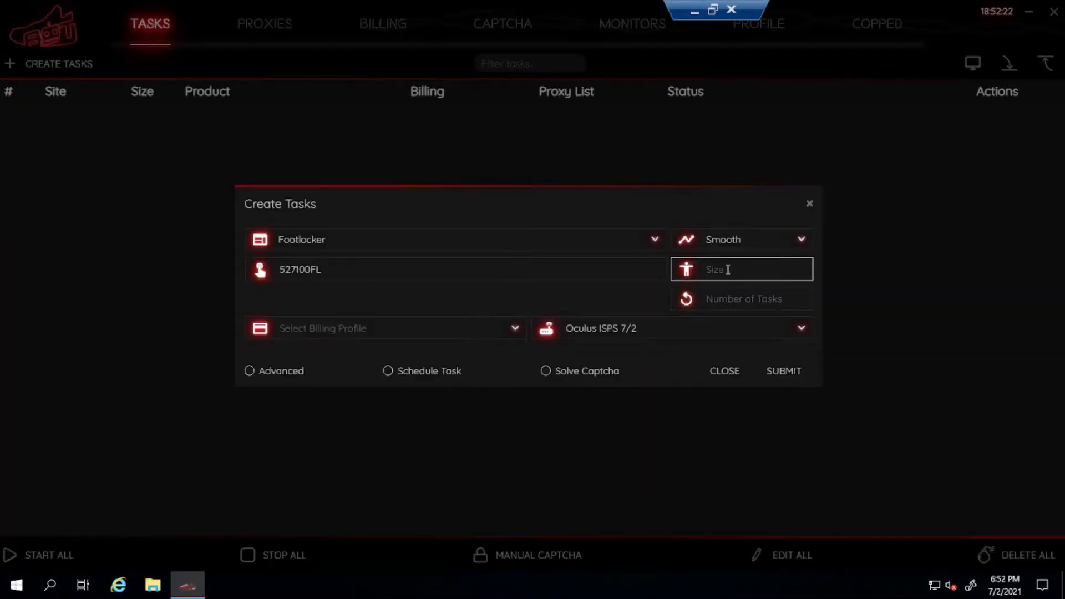
{"action": "key", "text": "Caps_Lock"}
{"action": "type", "text": "R"}
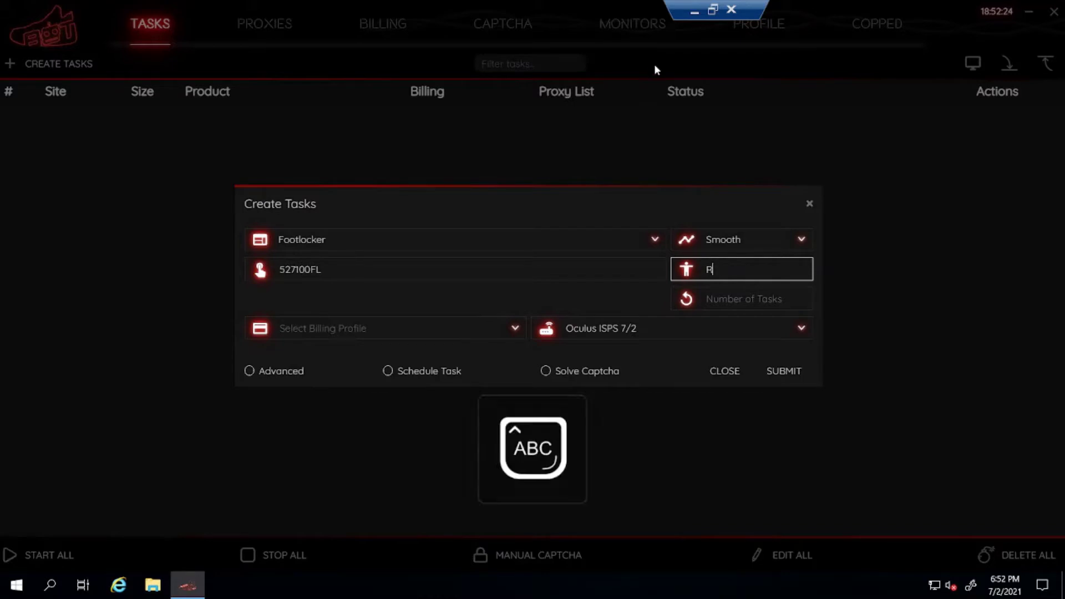
{"action": "type", "text": "A"}
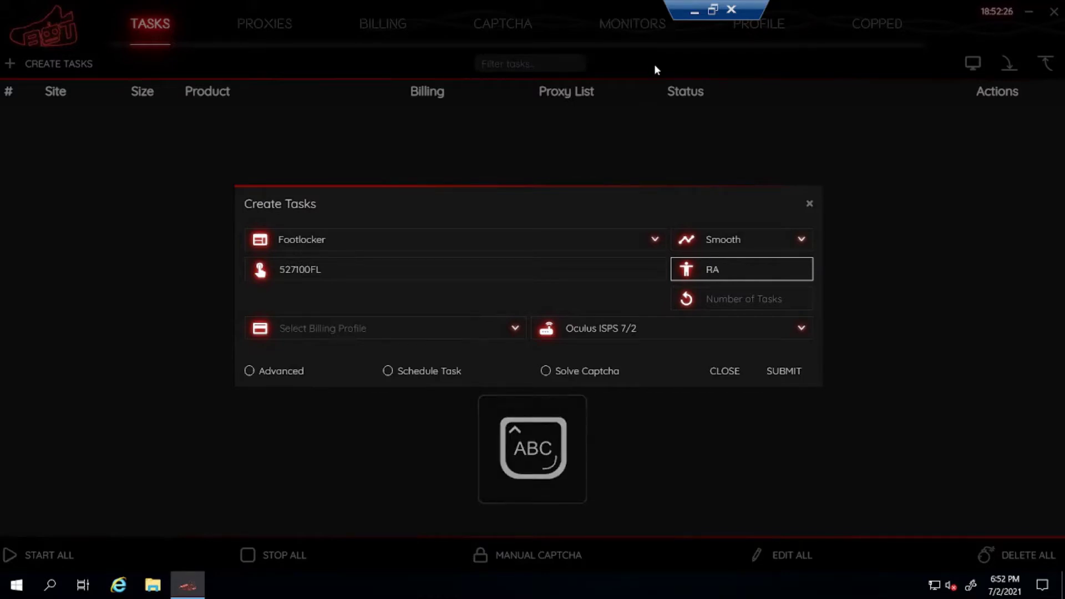
{"action": "key", "text": "BackSpace"}
{"action": "key", "text": "BackSpace"}
{"action": "key", "text": "Caps_Lock"}
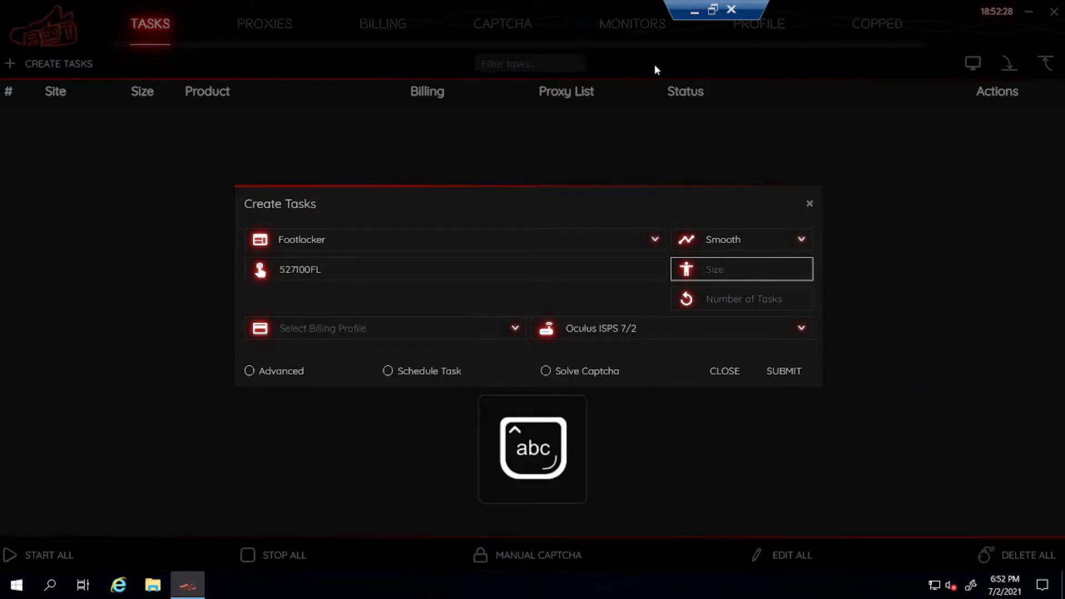
{"action": "type", "text": "10"}
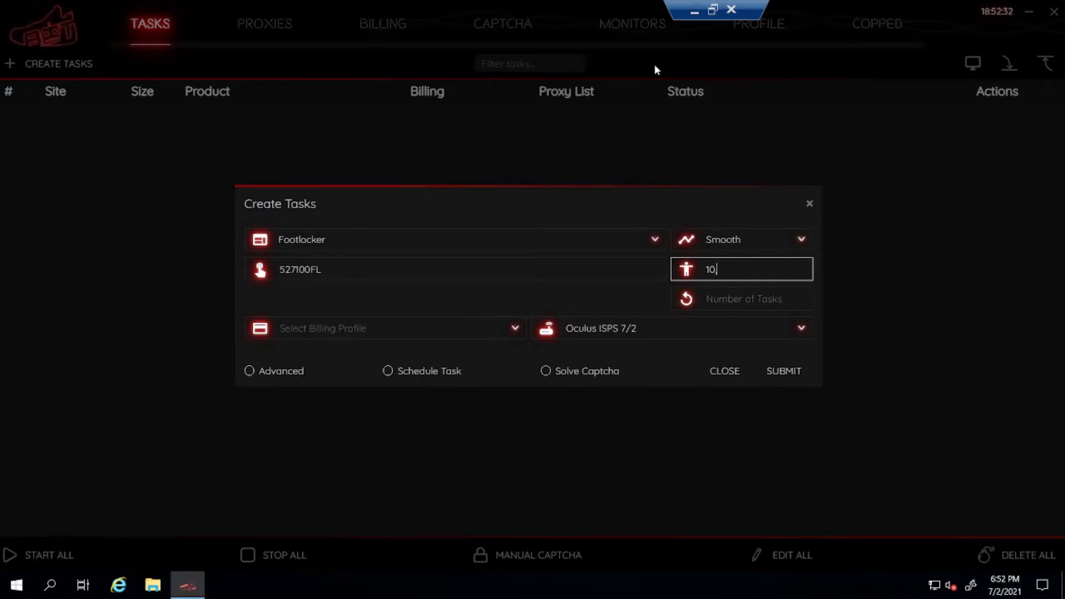
{"action": "type", "text": ",10.5,11"}
{"action": "left_click_drag", "start_coordinate": [754, 269], "coordinate": [595, 279]}
{"action": "key", "text": "BackSpace"}
Assign the first saved billing profile and the Oculus ISPS 7/2 proxy list to the task.
{"action": "left_click", "coordinate": [423, 336]}
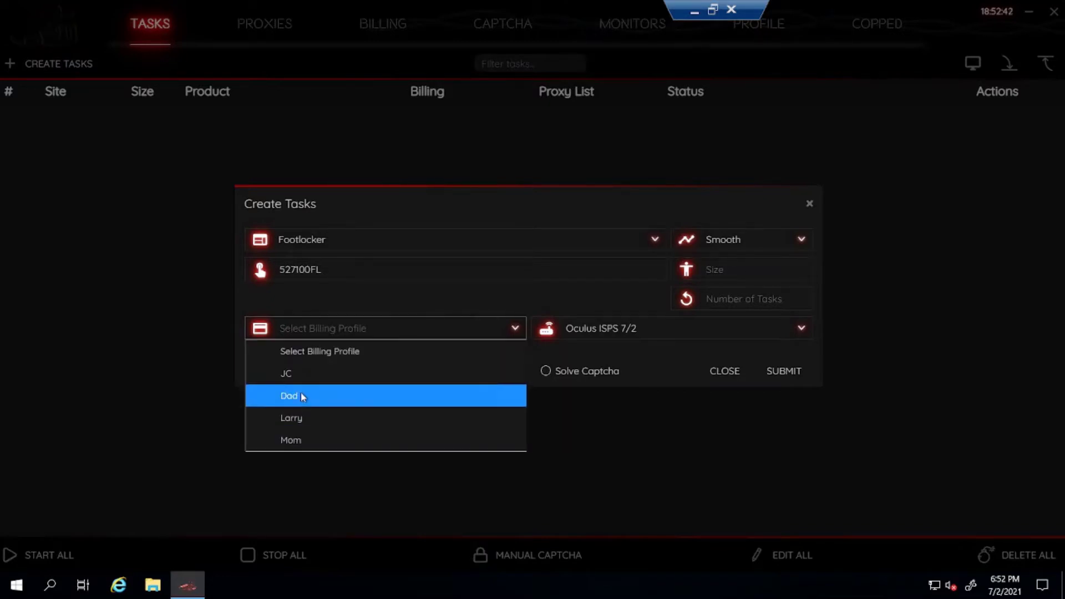
{"action": "left_click", "coordinate": [310, 377]}
{"action": "left_click", "coordinate": [594, 326]}
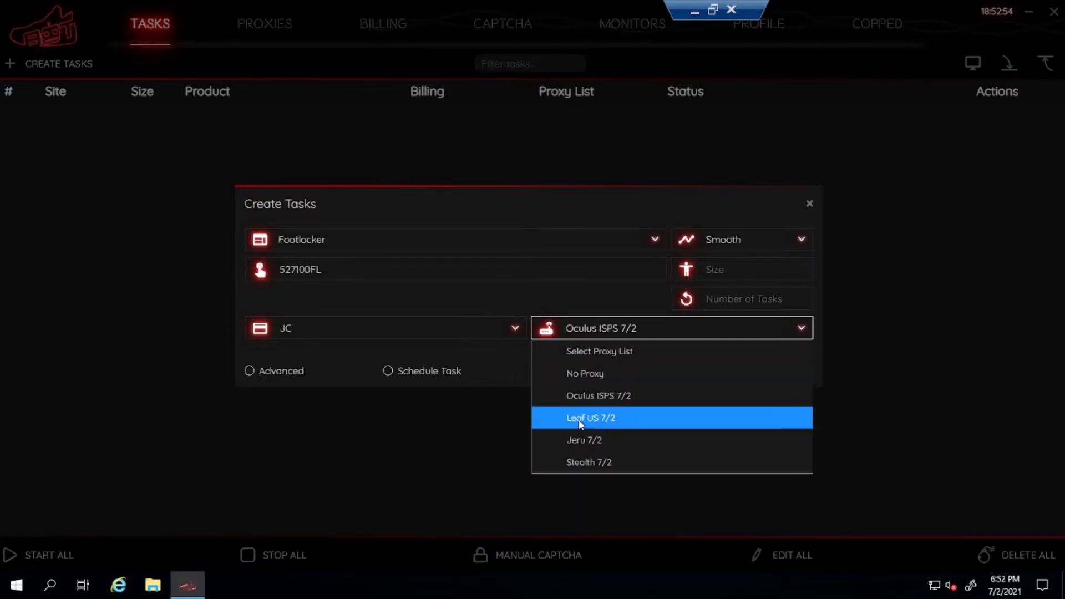
{"action": "left_click", "coordinate": [598, 397]}
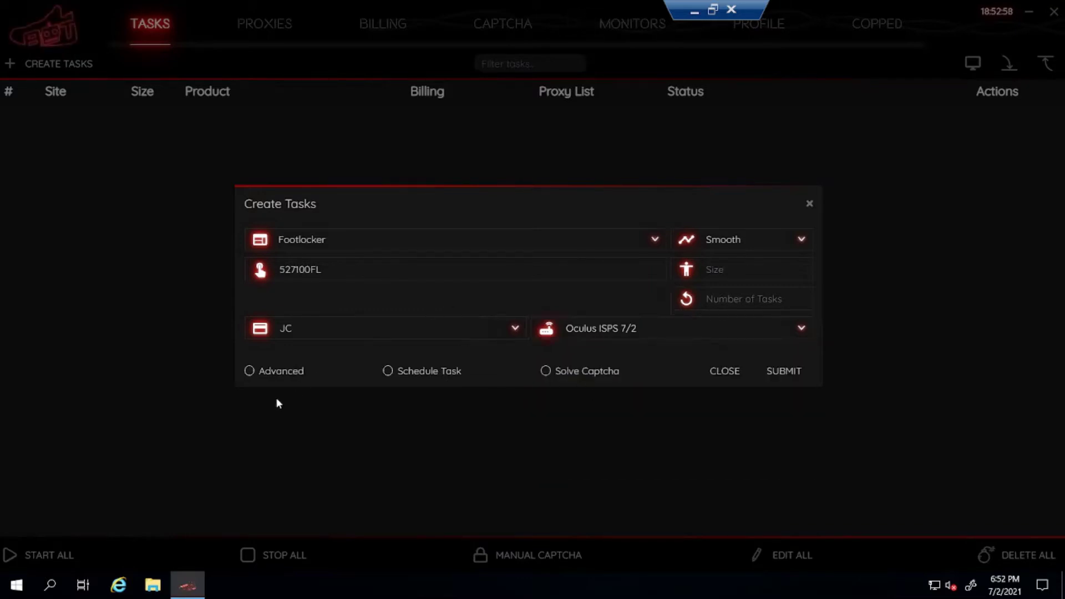
Schedule the task to run at 06:50:00 AM, leaving the advanced settings off.
{"action": "left_click", "coordinate": [280, 371]}
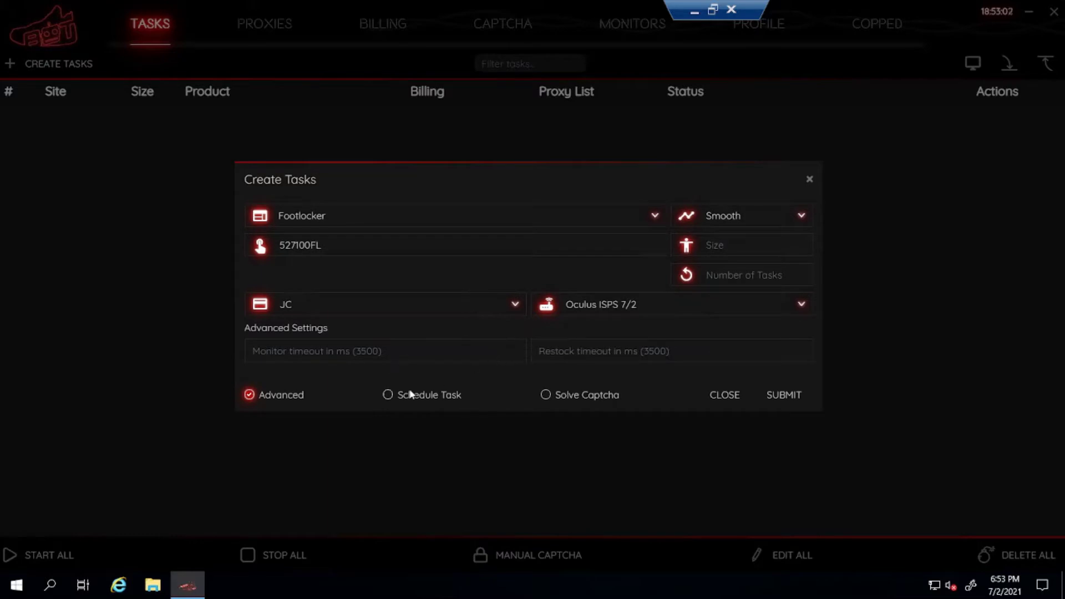
{"action": "left_click", "coordinate": [249, 394]}
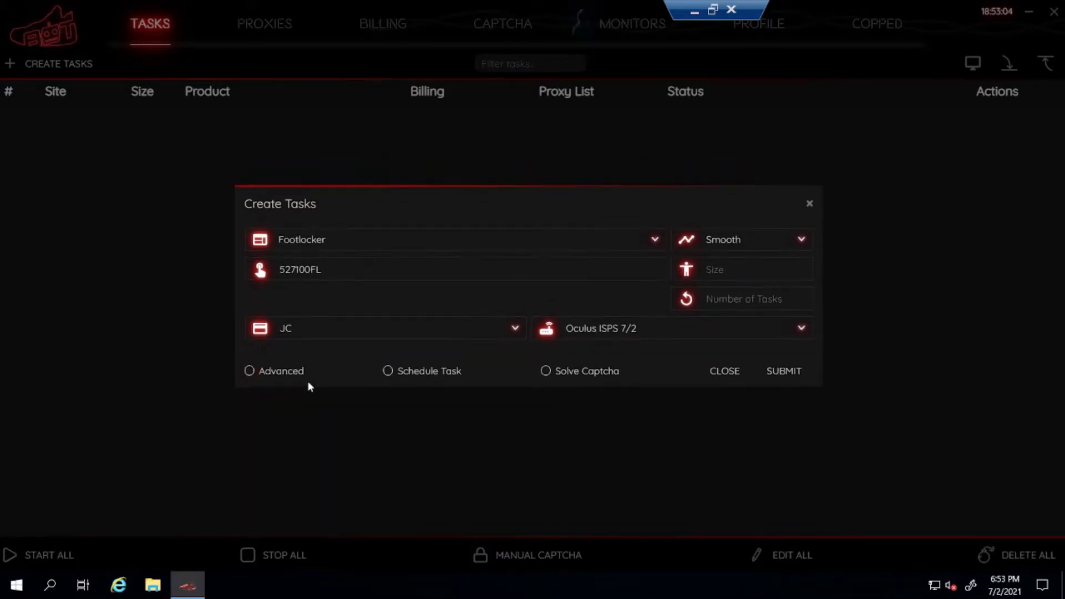
{"action": "left_click", "coordinate": [438, 373]}
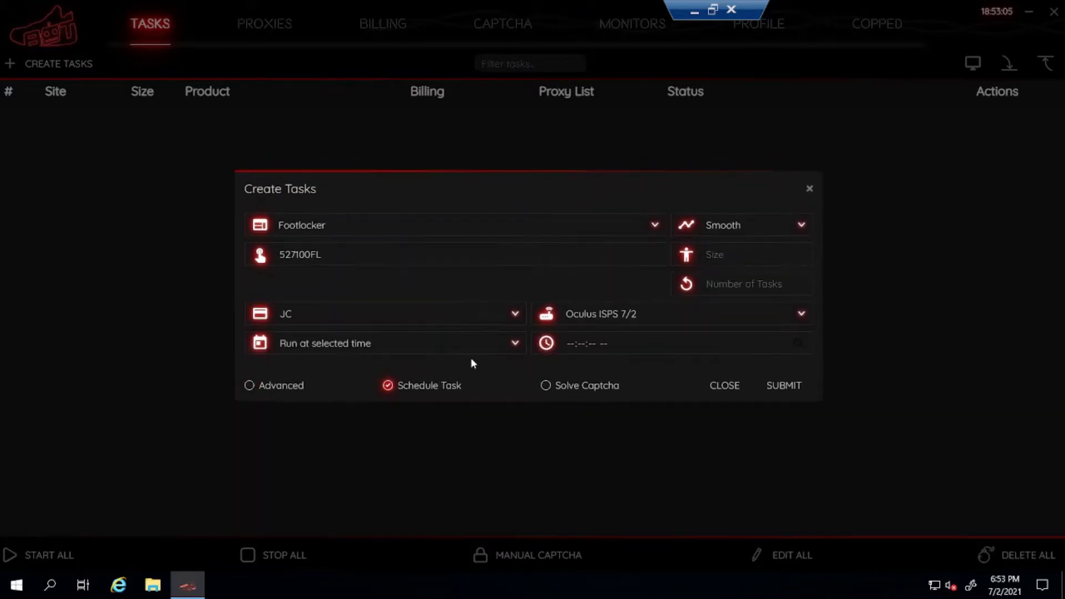
{"action": "left_click", "coordinate": [568, 341]}
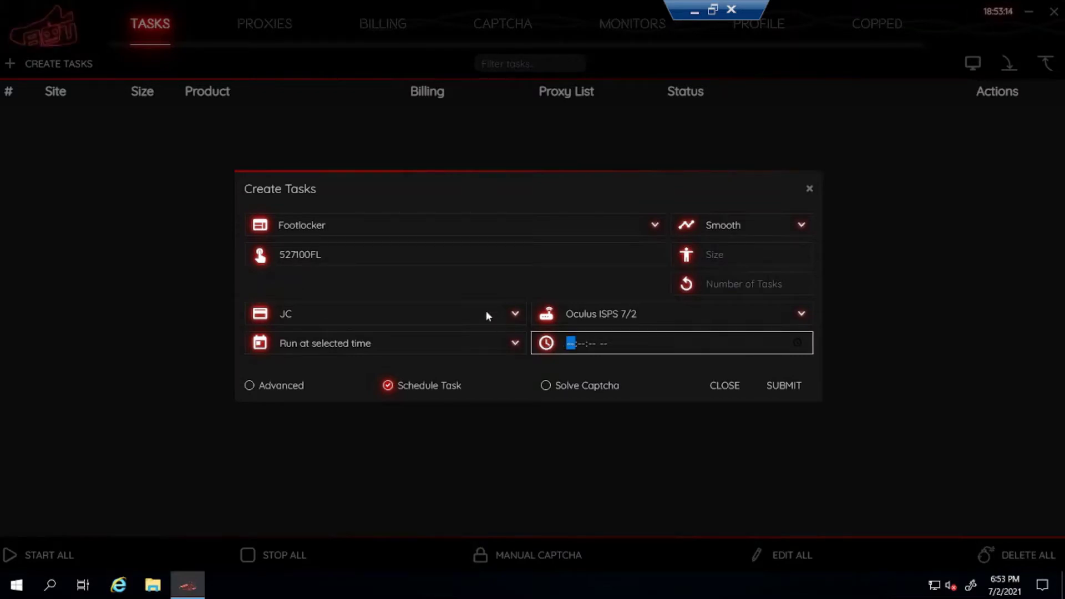
{"action": "type", "text": "065000"}
{"action": "left_click", "coordinate": [478, 299]}
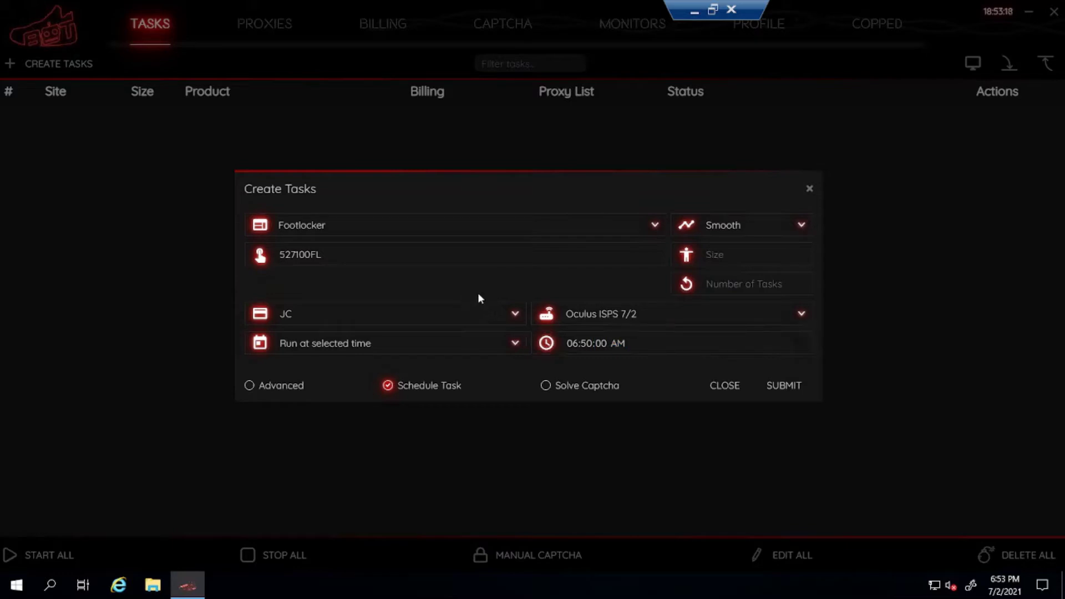
Keep the Footlocker task in Smooth mode and submit it.
{"action": "left_click", "coordinate": [735, 222]}
{"action": "left_click", "coordinate": [731, 242]}
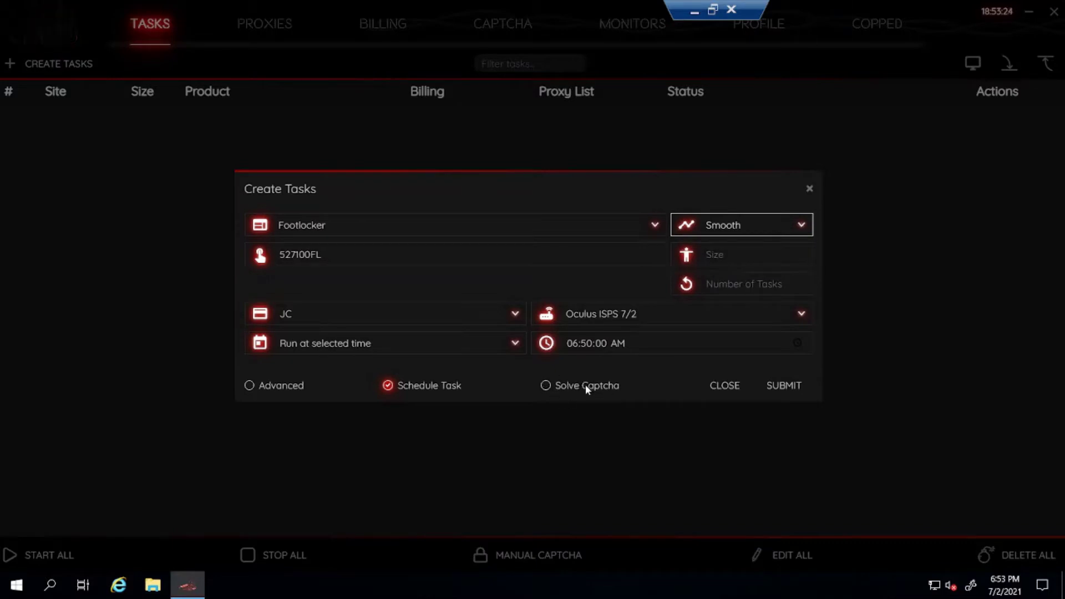
{"action": "left_click", "coordinate": [787, 387]}
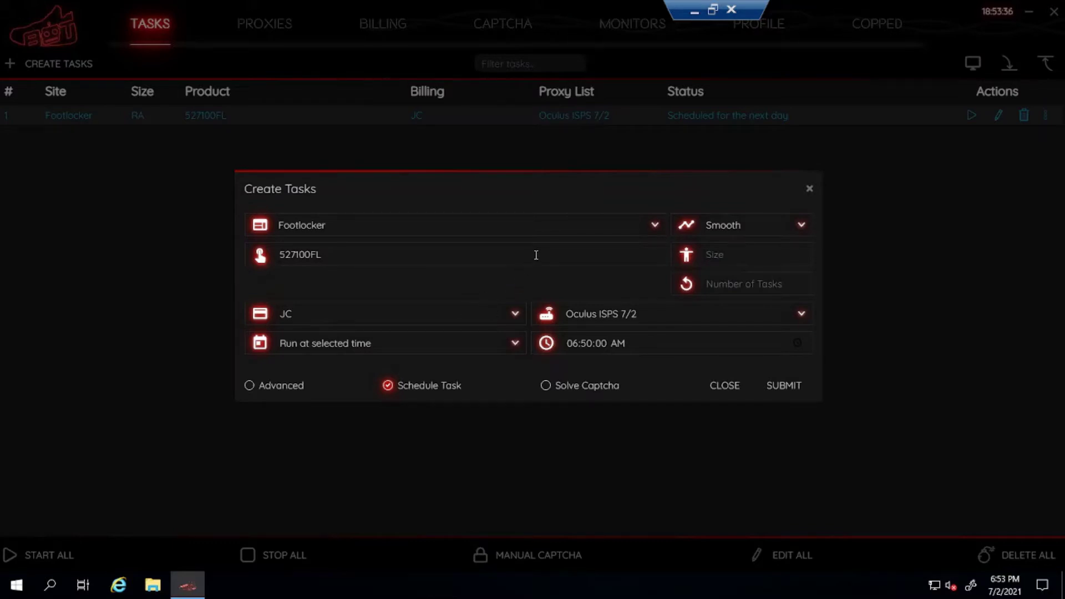
Switch to the browser, open Foot Locker's Grade School Jordan Retro 4 release page and copy the product number 699100FL.
{"action": "left_click", "coordinate": [694, 12]}
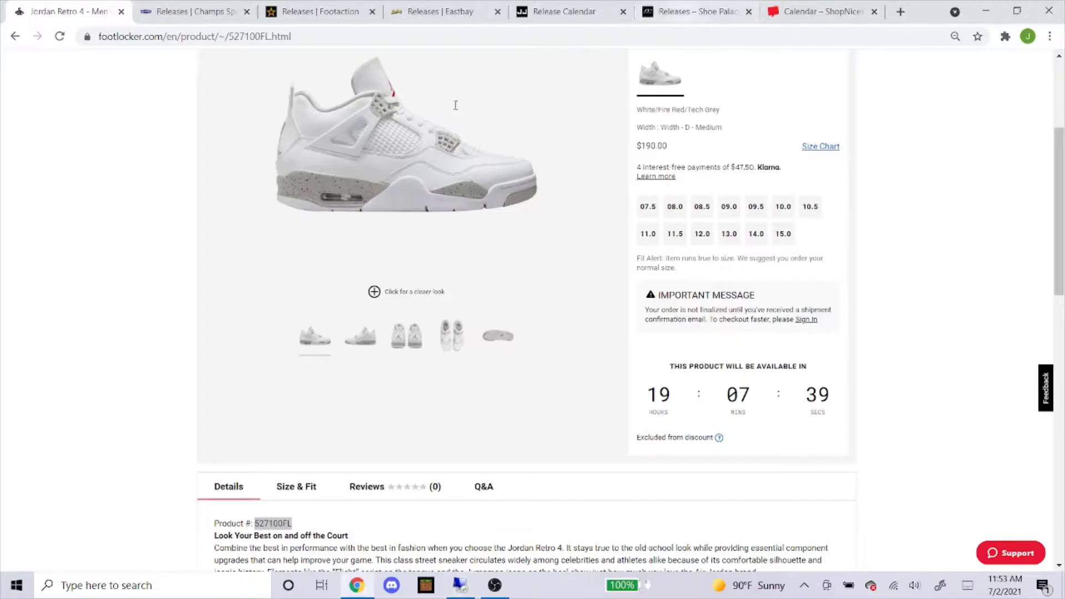
{"action": "left_click", "coordinate": [15, 36]}
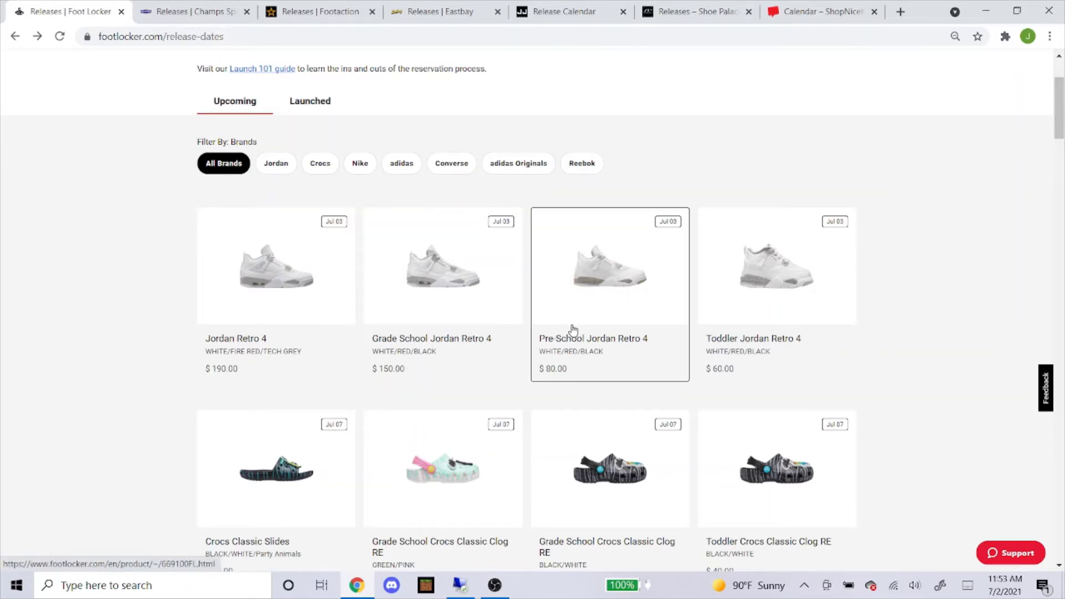
{"action": "left_click", "coordinate": [442, 277]}
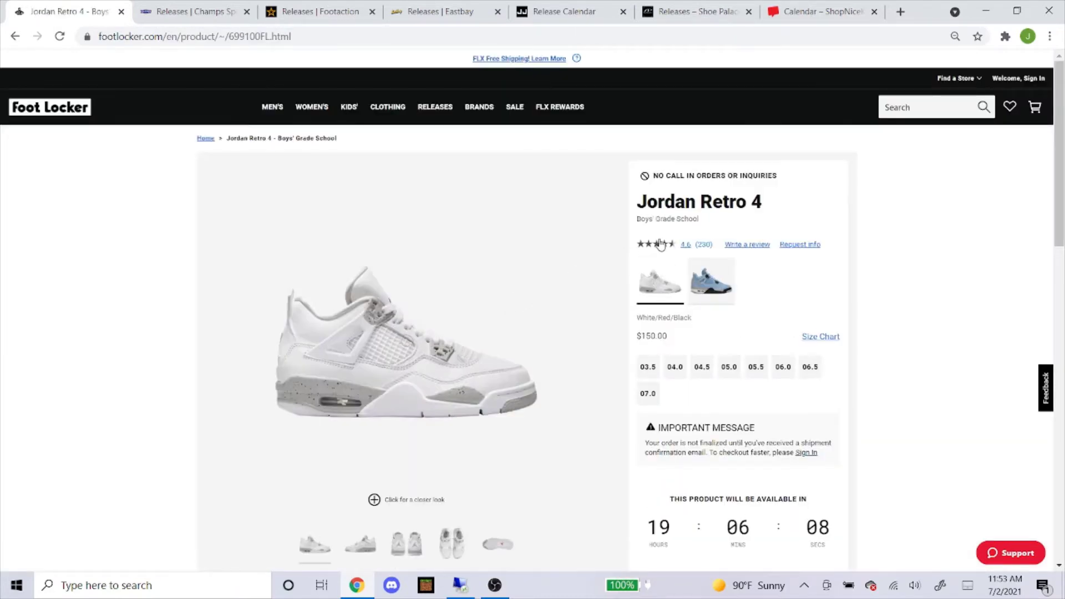
{"action": "scroll", "coordinate": [663, 245], "scroll_direction": "down", "scroll_amount": 1}
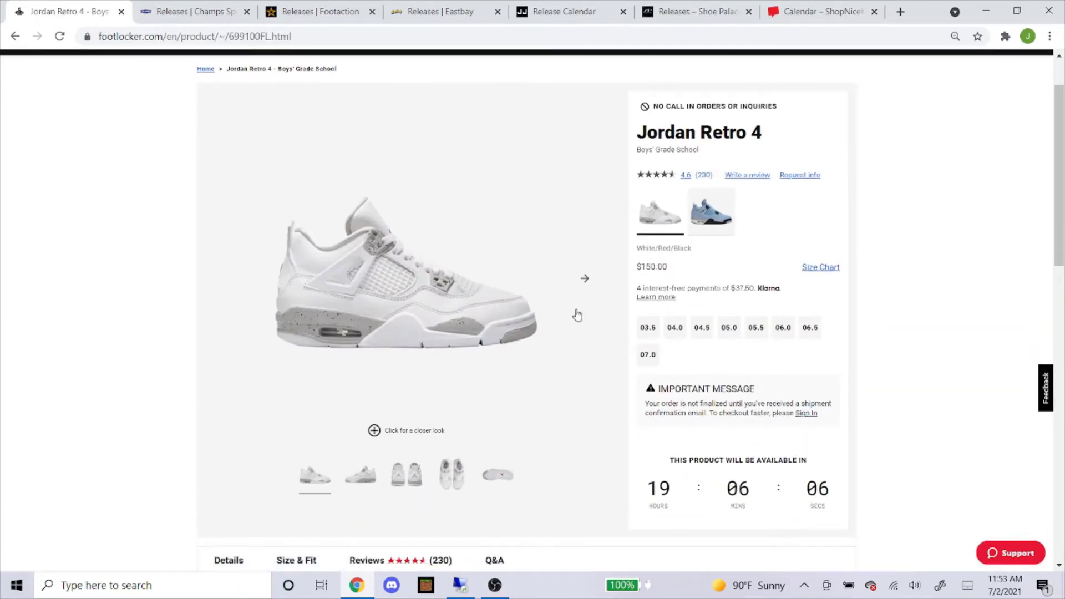
{"action": "scroll", "coordinate": [561, 311], "scroll_direction": "down", "scroll_amount": 6}
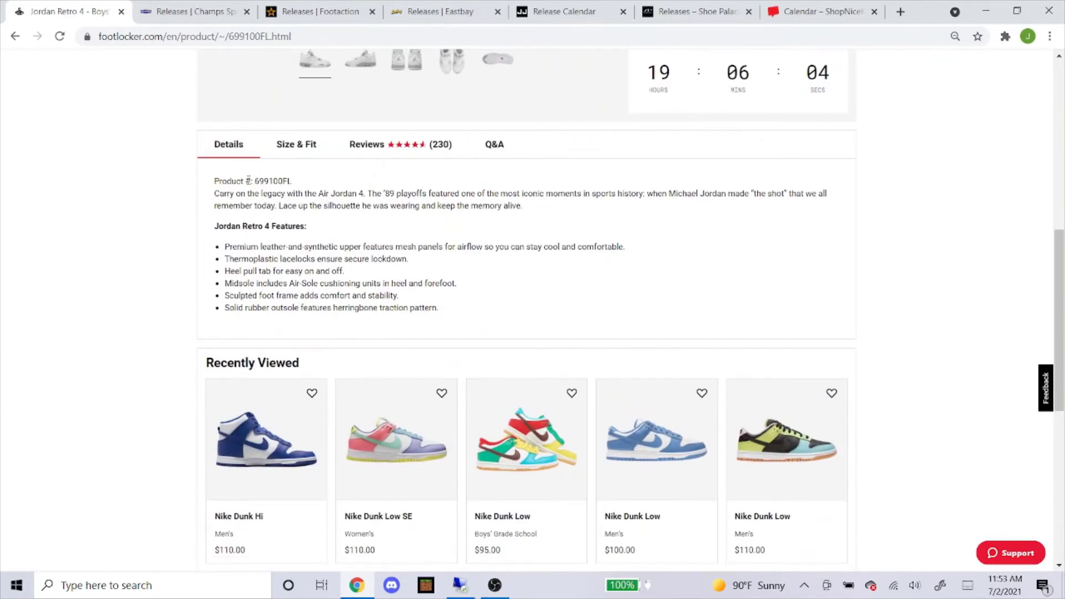
{"action": "double_click", "coordinate": [267, 181]}
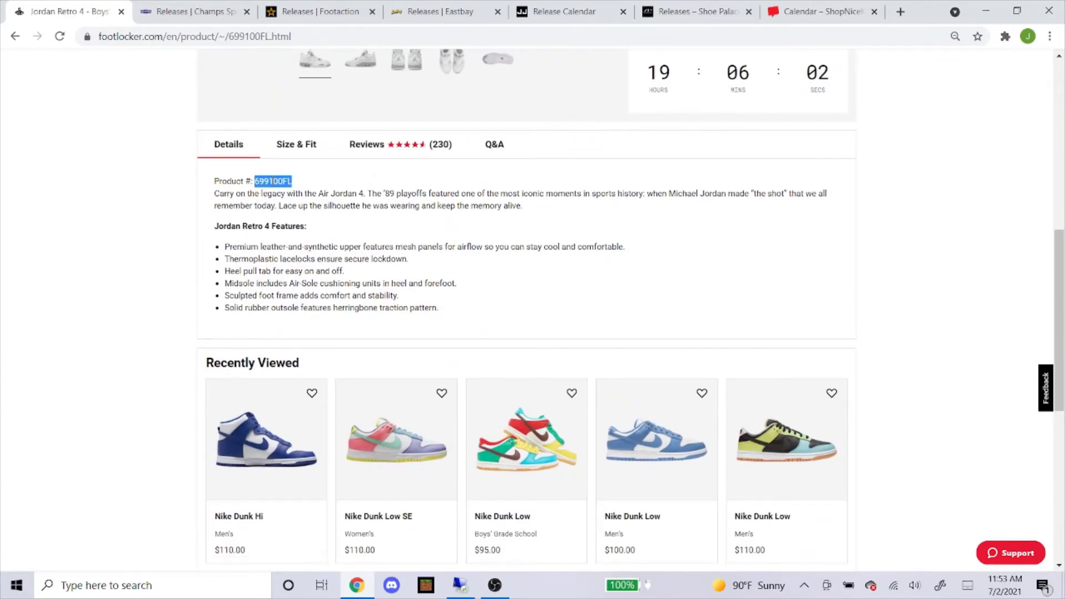
{"action": "right_click", "coordinate": [280, 183]}
{"action": "left_click", "coordinate": [295, 191]}
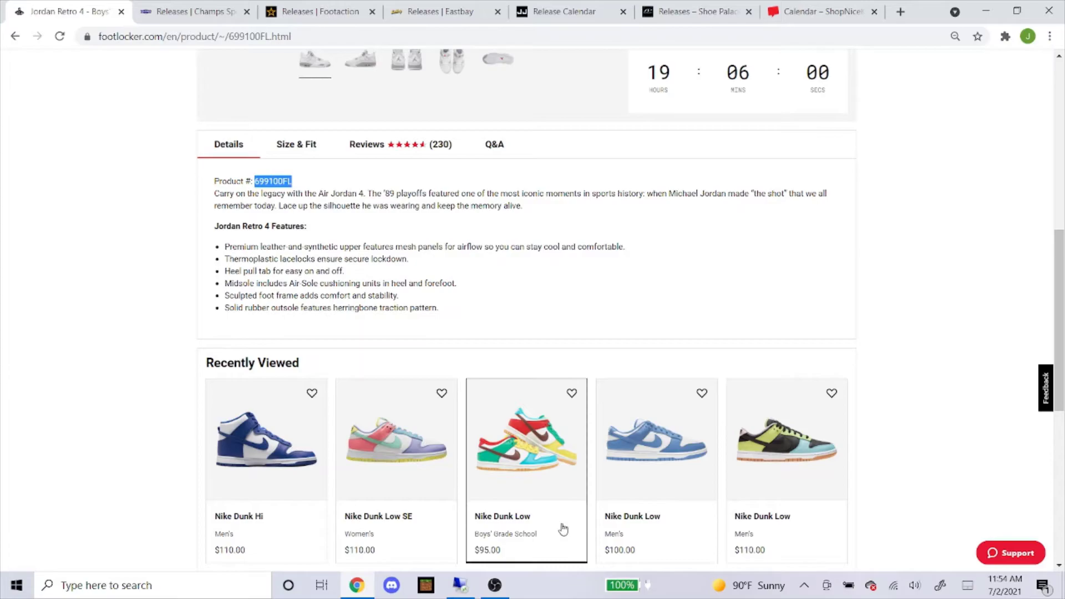
Switch back to the bot and replace the Footlocker task's product number with 699100FL.
{"action": "left_click", "coordinate": [461, 585]}
{"action": "double_click", "coordinate": [389, 248]}
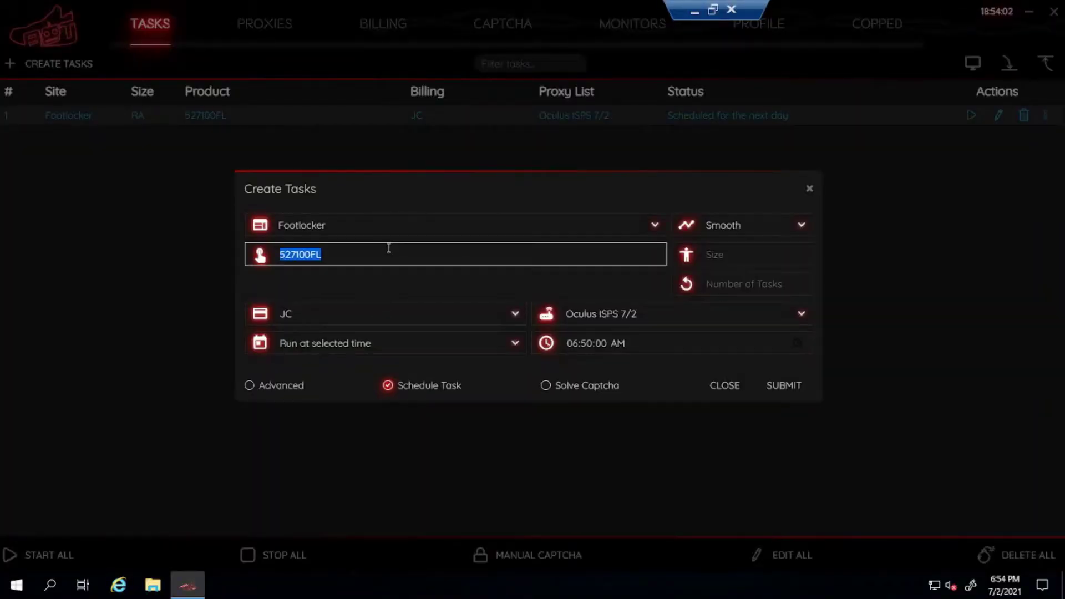
{"action": "key", "text": "BackSpace"}
{"action": "right_click", "coordinate": [389, 252]}
{"action": "left_click", "coordinate": [405, 280]}
{"action": "left_click", "coordinate": [393, 291]}
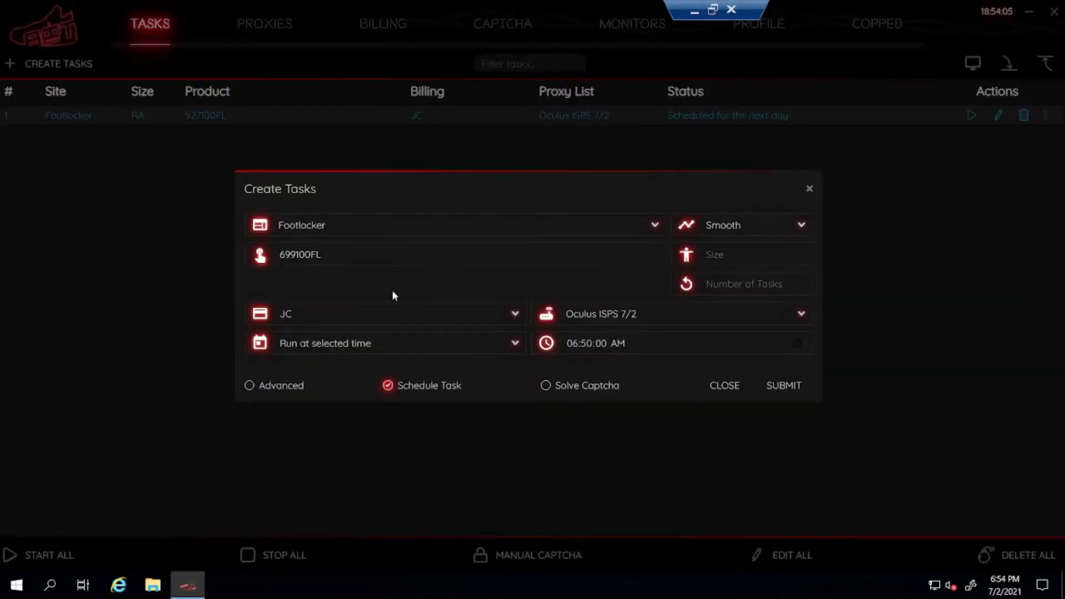
Check the available grade school sizes on the product page and set the task's sizes to 4.5,5,5.5,6,6.5,7.
{"action": "left_click", "coordinate": [693, 14]}
{"action": "scroll", "coordinate": [646, 215], "scroll_direction": "up", "scroll_amount": 4}
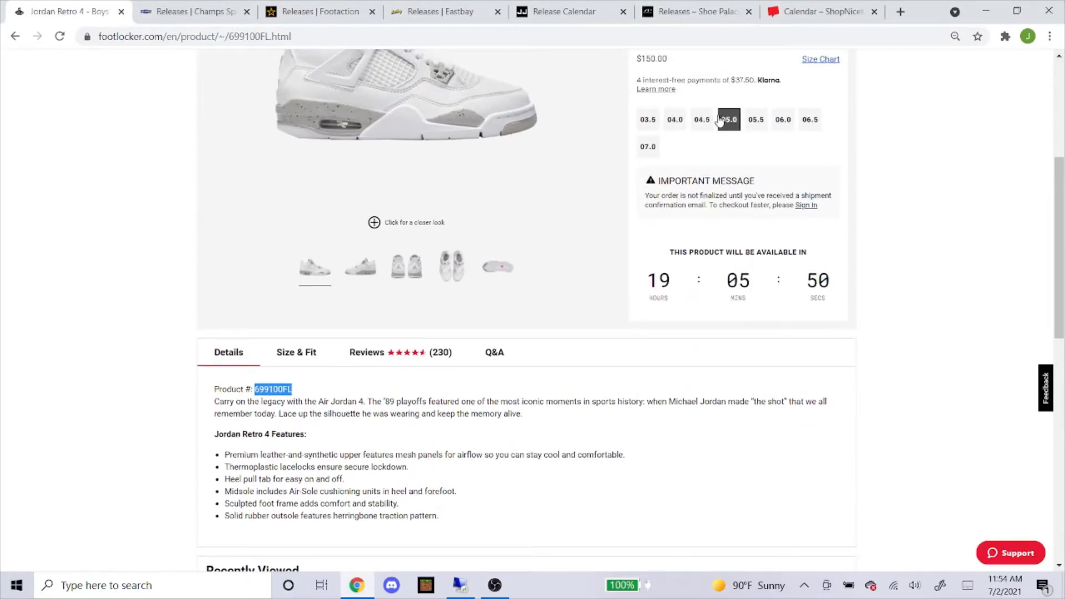
{"action": "left_click", "coordinate": [460, 585]}
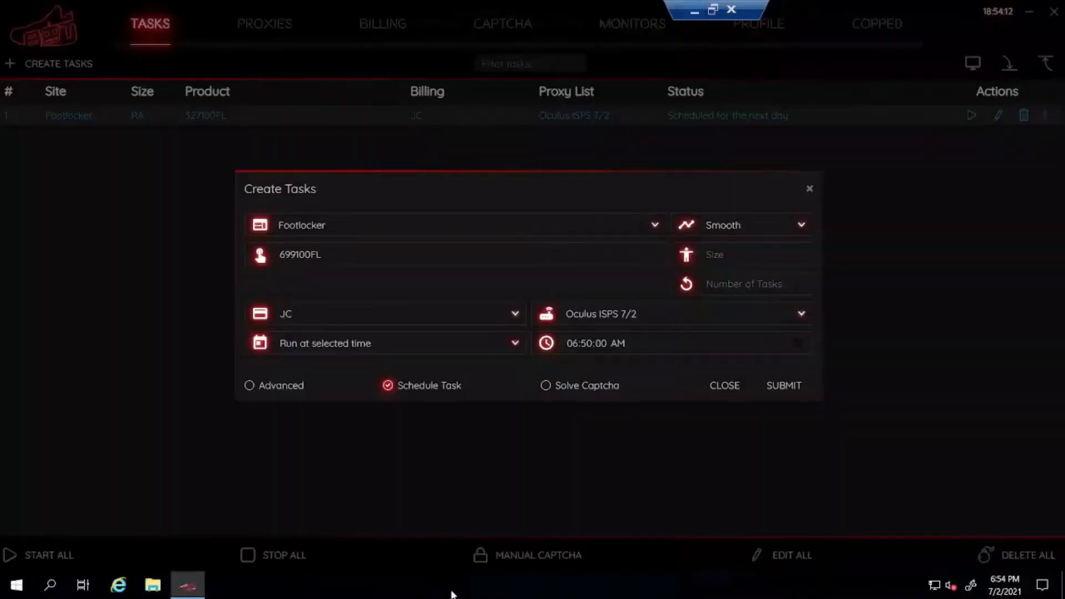
{"action": "left_click", "coordinate": [730, 256]}
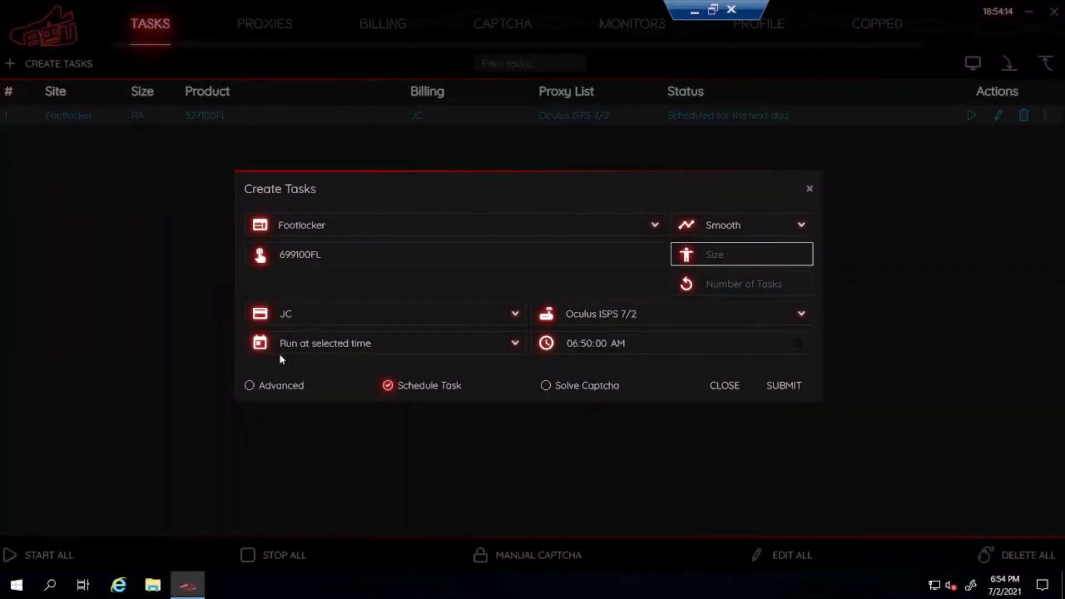
{"action": "type", "text": "4.5,5,5.5,6,6.5,7"}
Assign the Leaf US 7/2 proxy list to the grade school task, submit it and close the task form.
{"action": "left_click", "coordinate": [567, 310]}
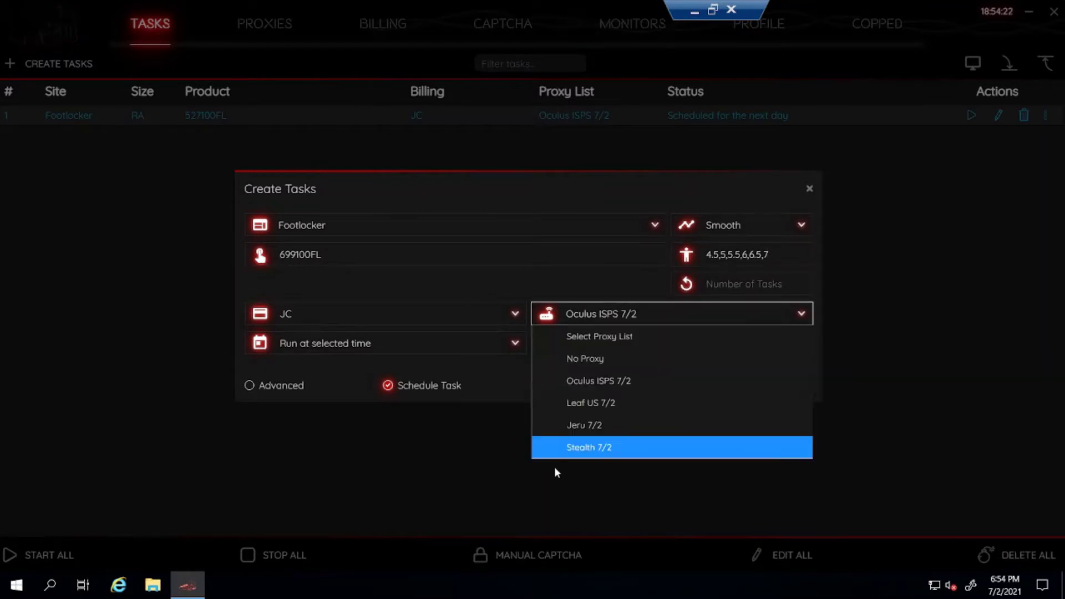
{"action": "left_click", "coordinate": [583, 405]}
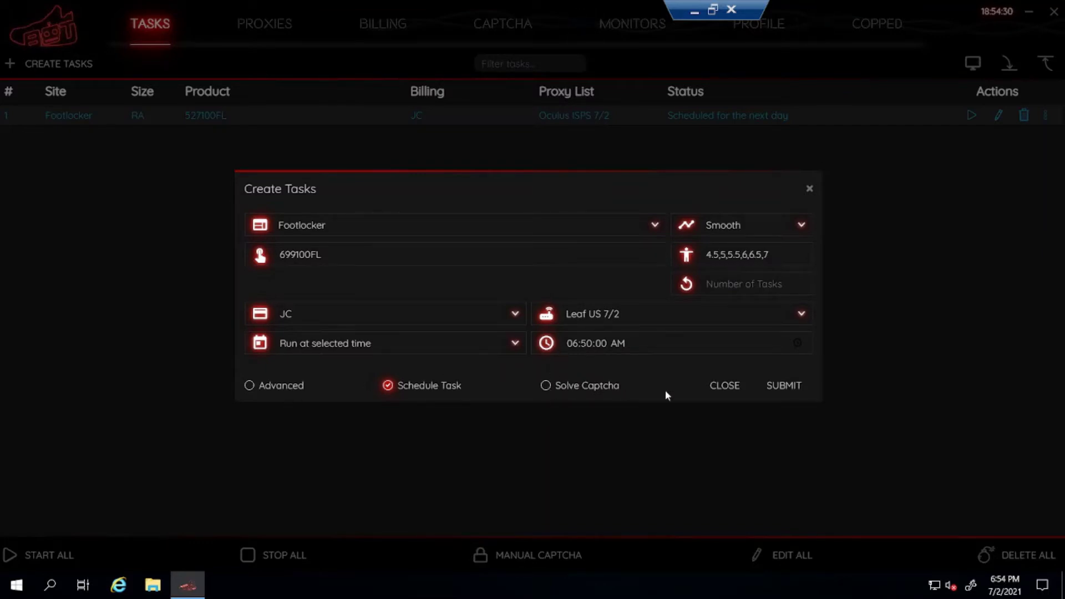
{"action": "left_click", "coordinate": [774, 388]}
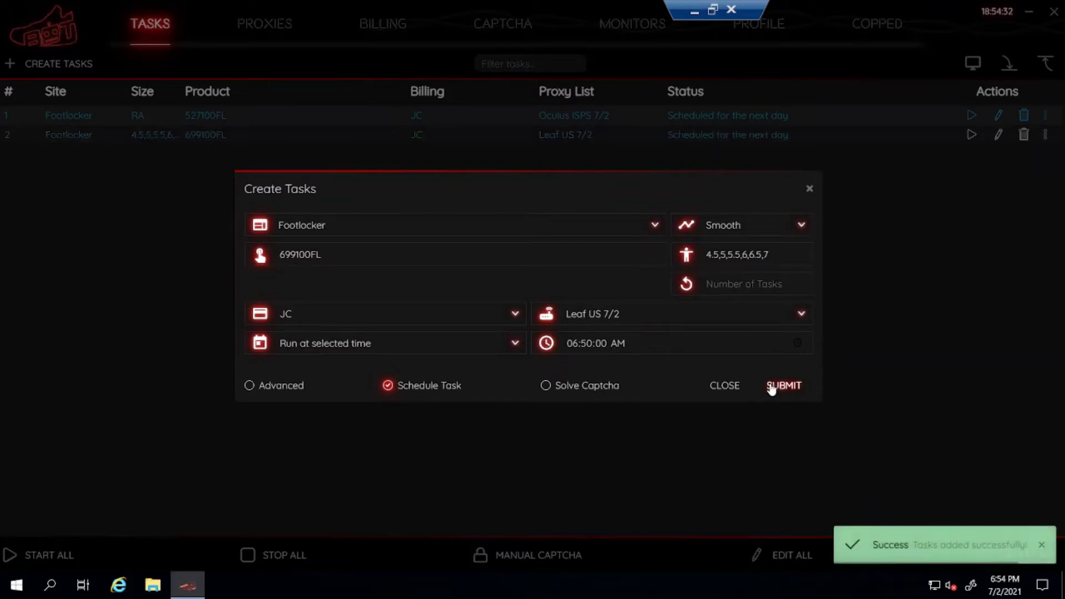
{"action": "left_click", "coordinate": [720, 388]}
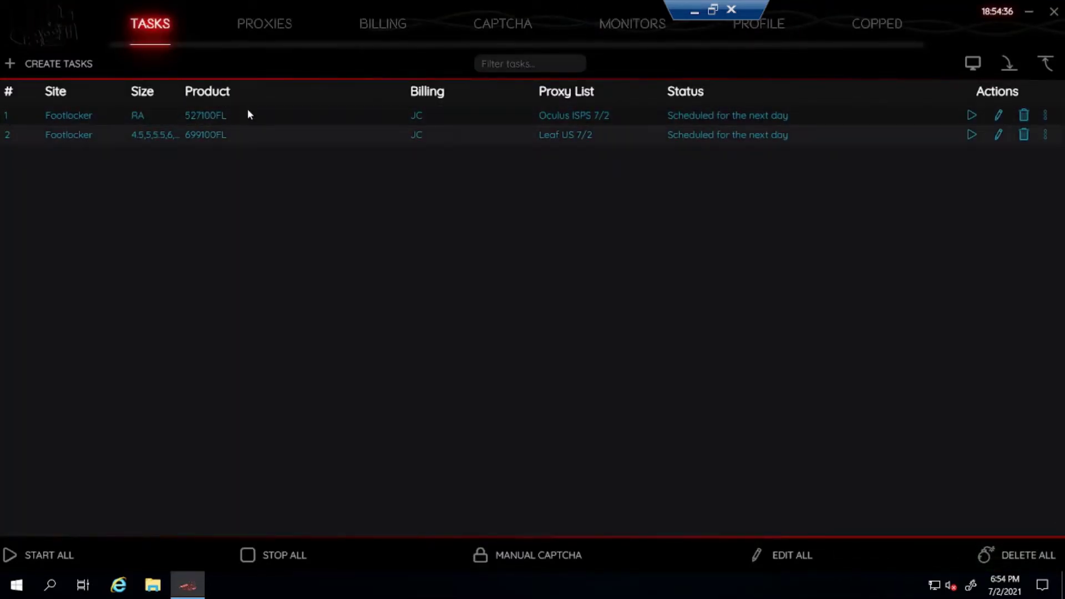
{"action": "left_click", "coordinate": [228, 112]}
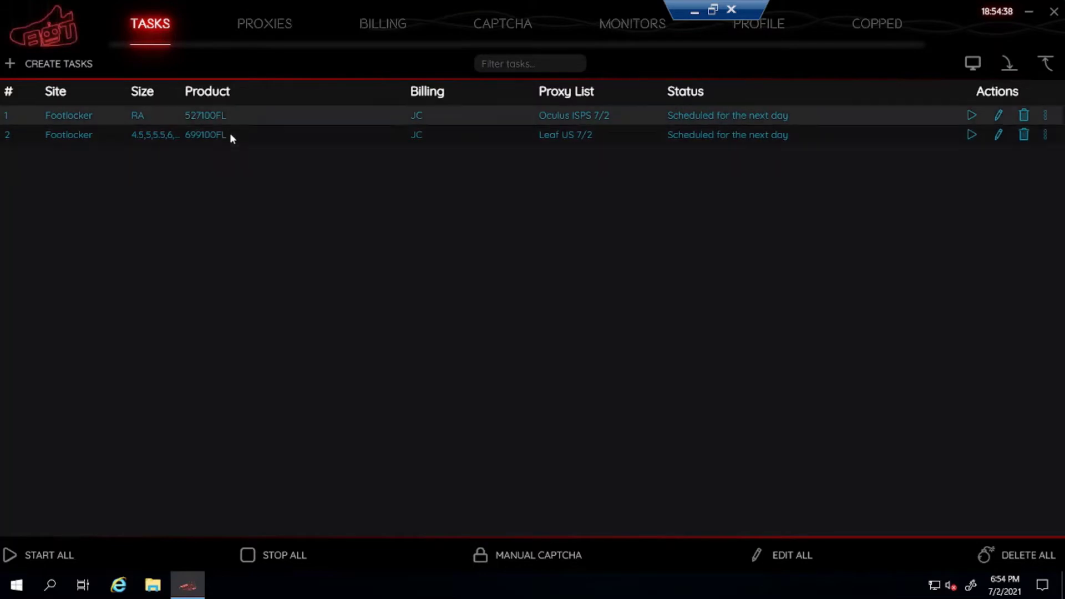
{"action": "left_click", "coordinate": [218, 136]}
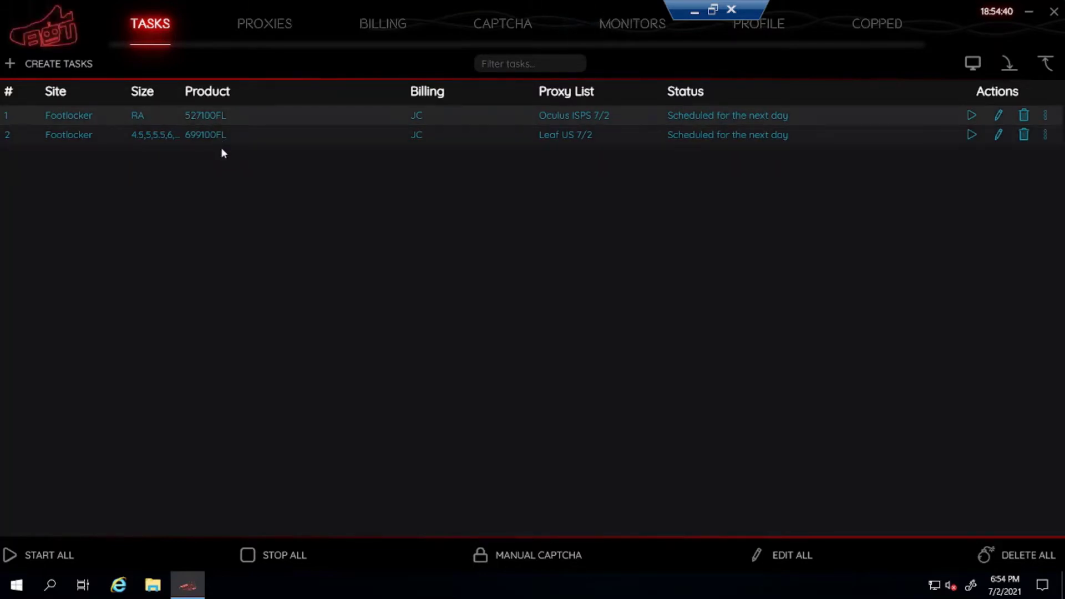
{"action": "left_click", "coordinate": [213, 114]}
Start a new task for the ChampsSport site and clear its product number.
{"action": "left_click", "coordinate": [82, 64]}
{"action": "left_click", "coordinate": [344, 225]}
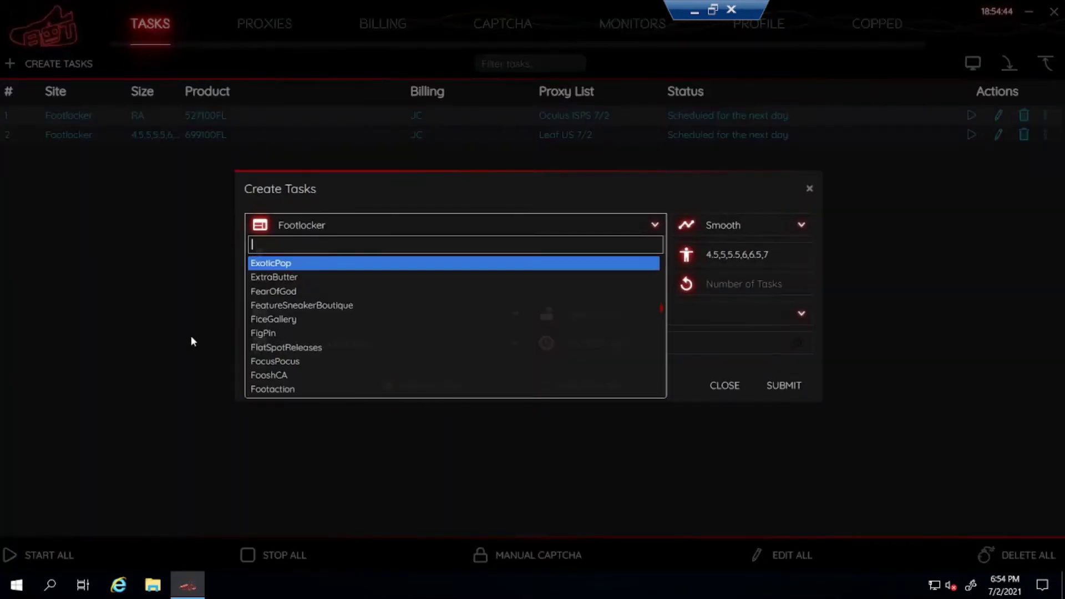
{"action": "type", "text": "champs"}
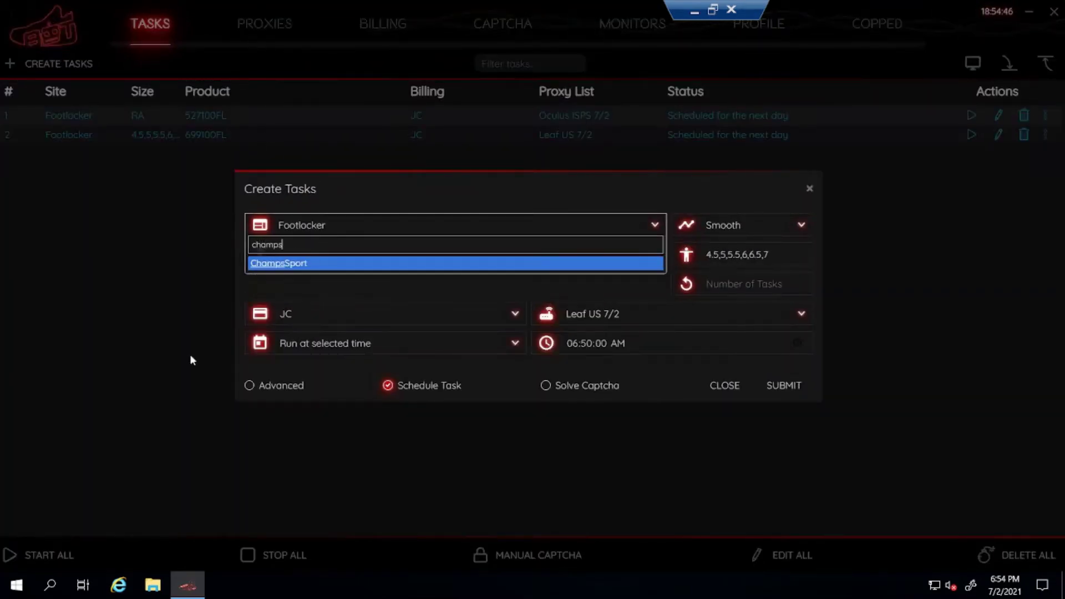
{"action": "key", "text": "Return"}
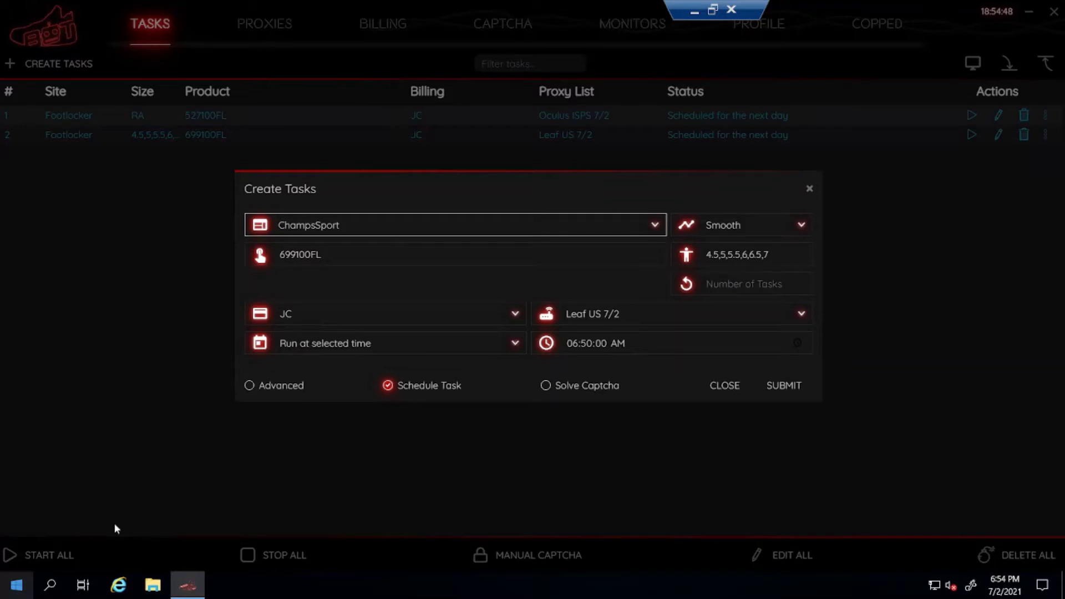
{"action": "double_click", "coordinate": [409, 253]}
{"action": "key", "text": "BackSpace"}
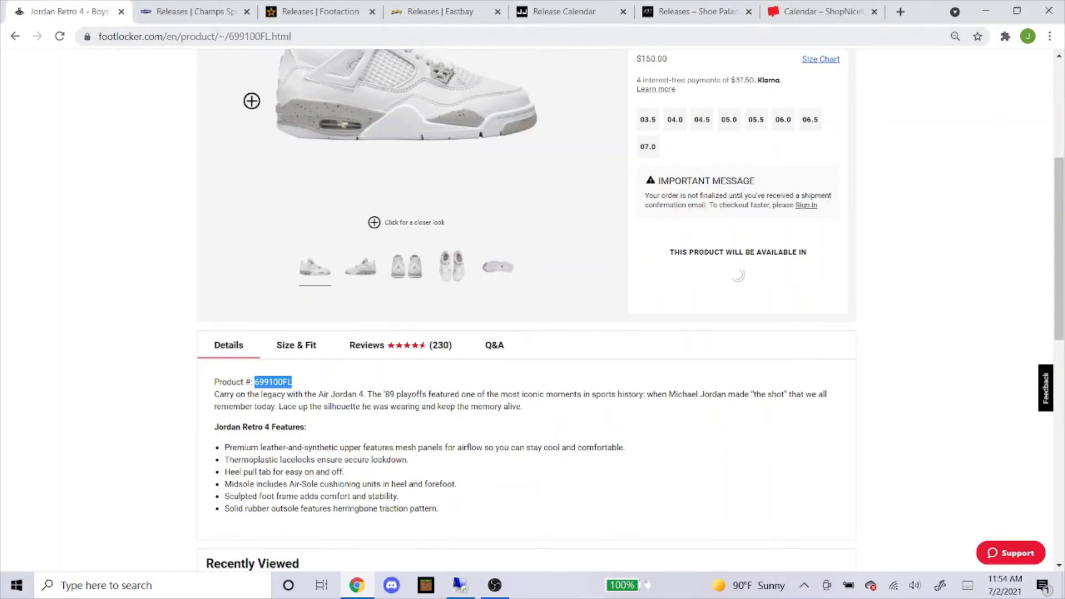
Compare the Jordan Retro 4 listings on the Champs Sports, Footaction and Eastbay release pages, ending on the Champs Sports calendar.
{"action": "left_click", "coordinate": [195, 11]}
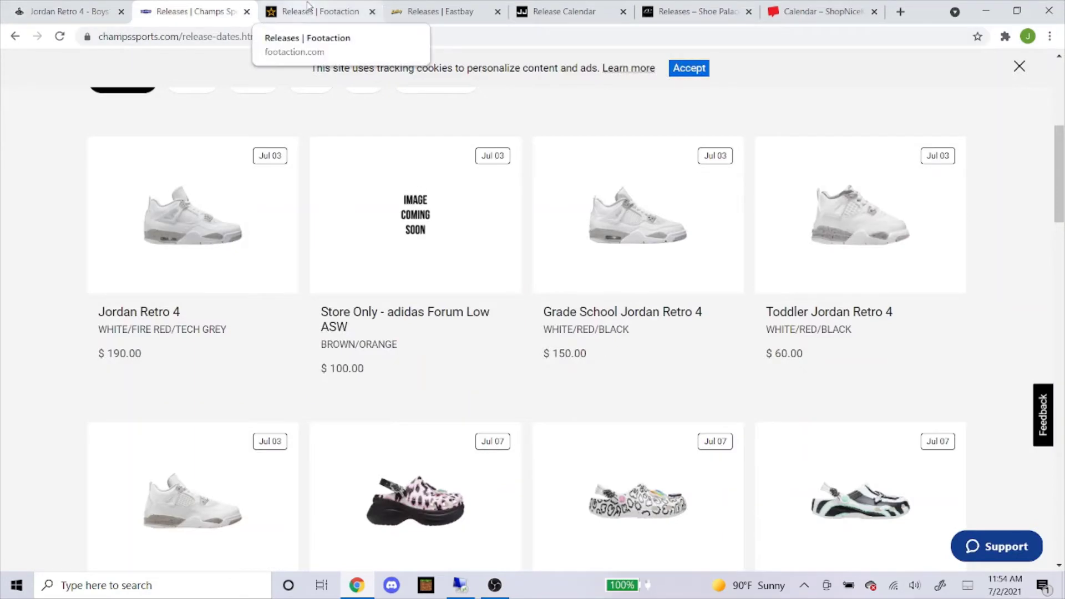
{"action": "left_click", "coordinate": [307, 6]}
{"action": "left_click", "coordinate": [434, 8]}
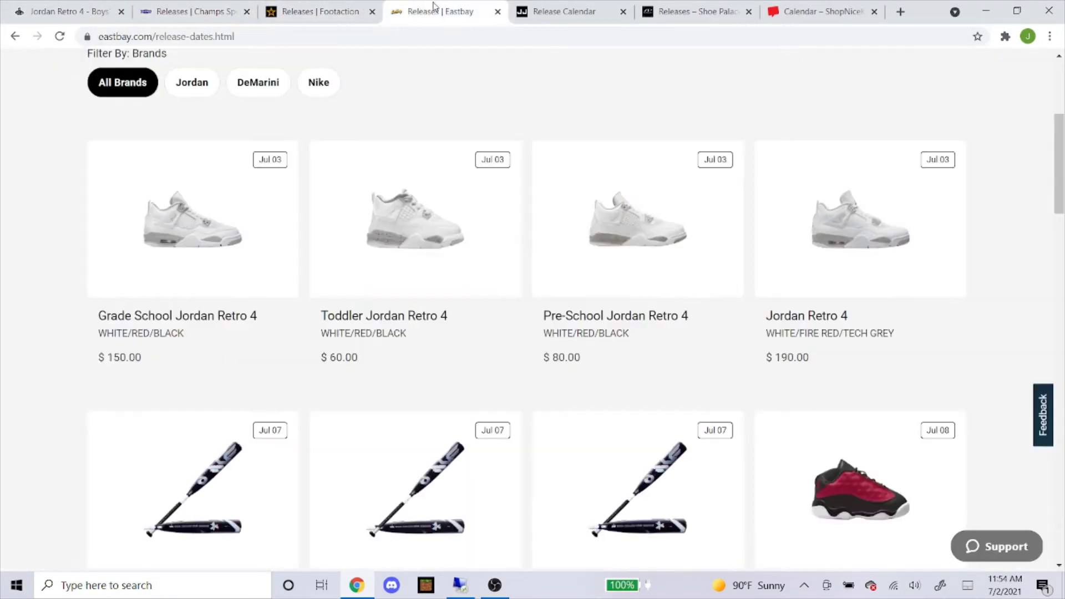
{"action": "left_click", "coordinate": [363, 16]}
{"action": "left_click", "coordinate": [165, 16]}
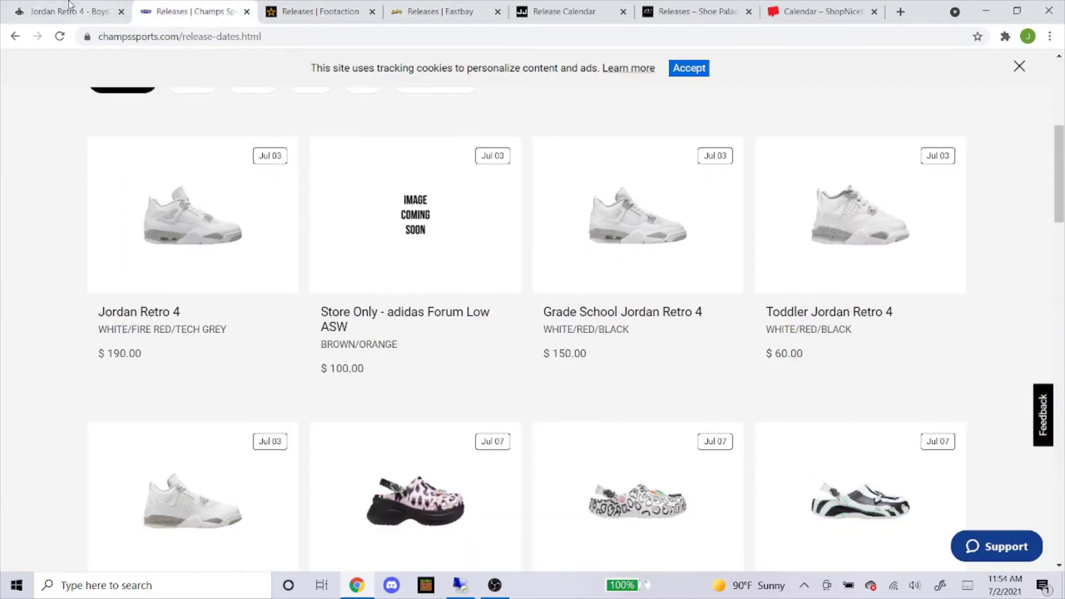
{"action": "left_click", "coordinate": [72, 8]}
{"action": "left_click", "coordinate": [154, 7]}
{"action": "left_click", "coordinate": [302, 6]}
{"action": "left_click", "coordinate": [399, 8]}
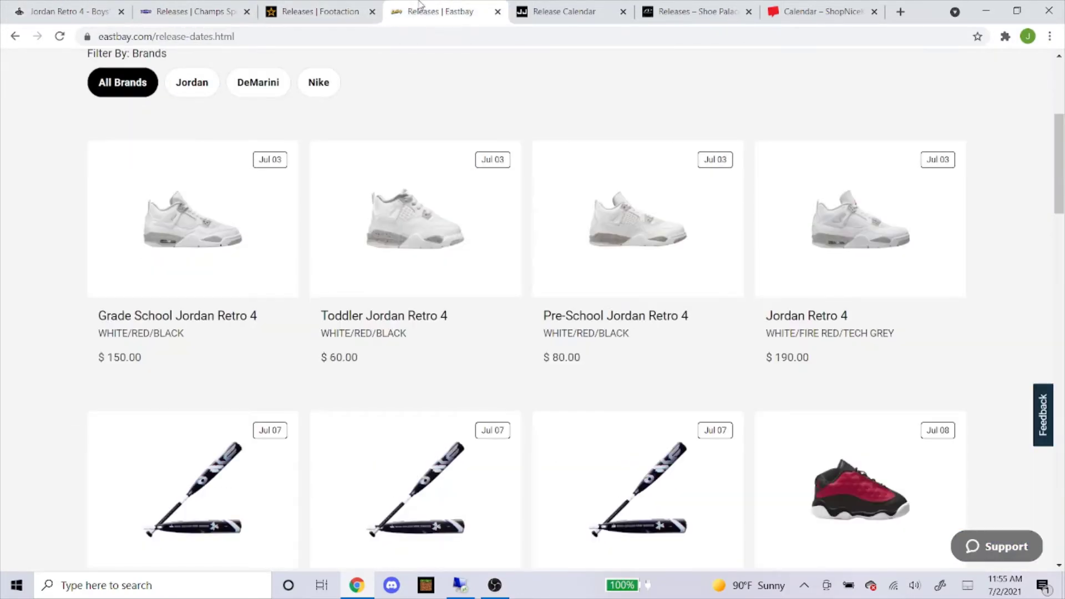
{"action": "left_click", "coordinate": [277, 7]}
{"action": "left_click", "coordinate": [249, 5]}
{"action": "scroll", "coordinate": [117, 276], "scroll_direction": "up", "scroll_amount": 2}
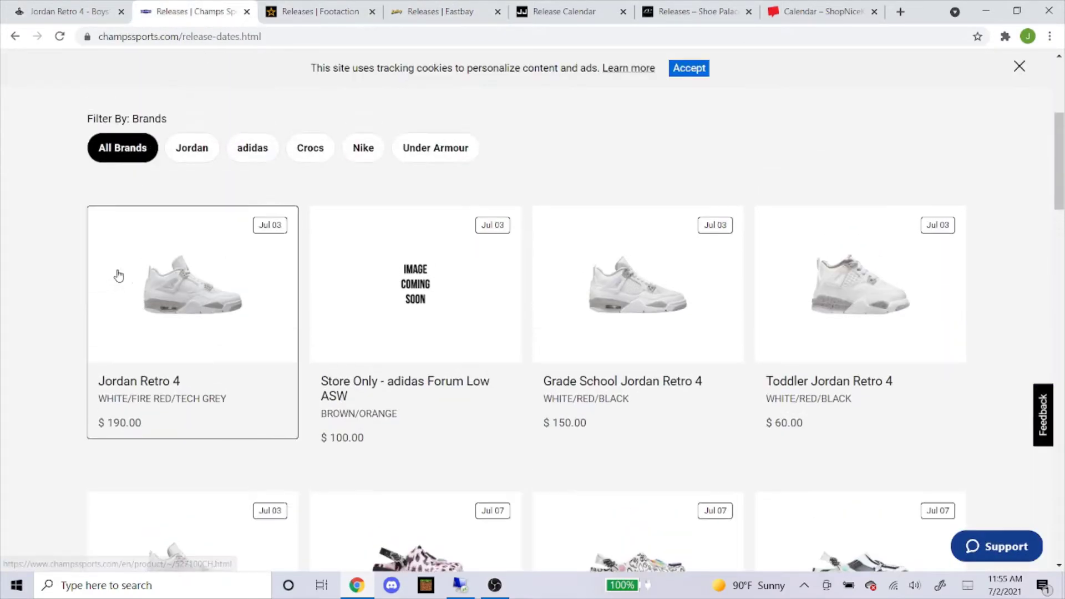
{"action": "scroll", "coordinate": [232, 183], "scroll_direction": "up", "scroll_amount": 5}
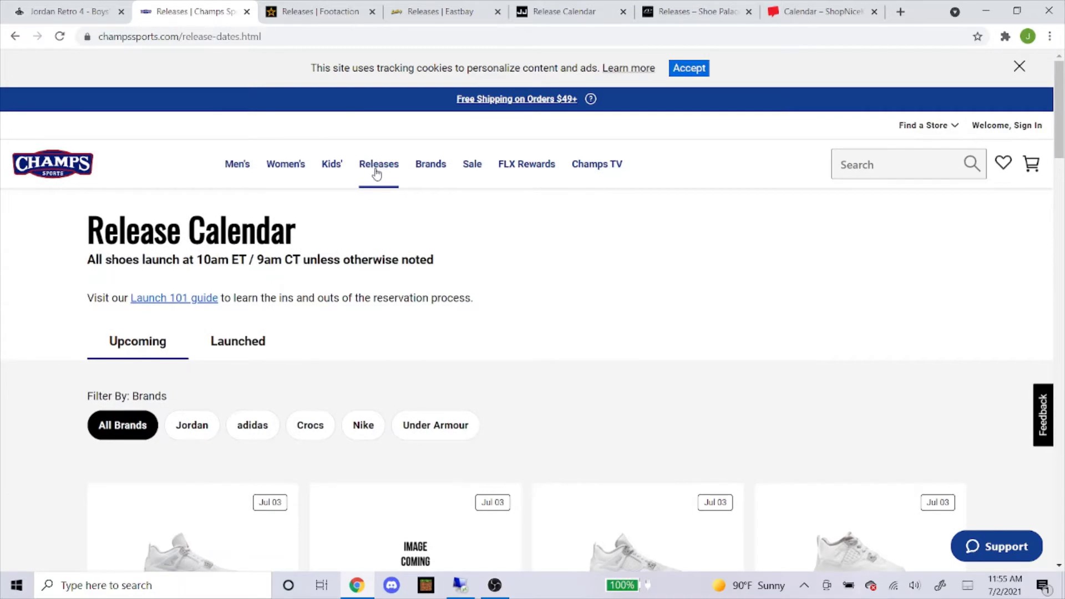
{"action": "scroll", "coordinate": [366, 182], "scroll_direction": "down", "scroll_amount": 5}
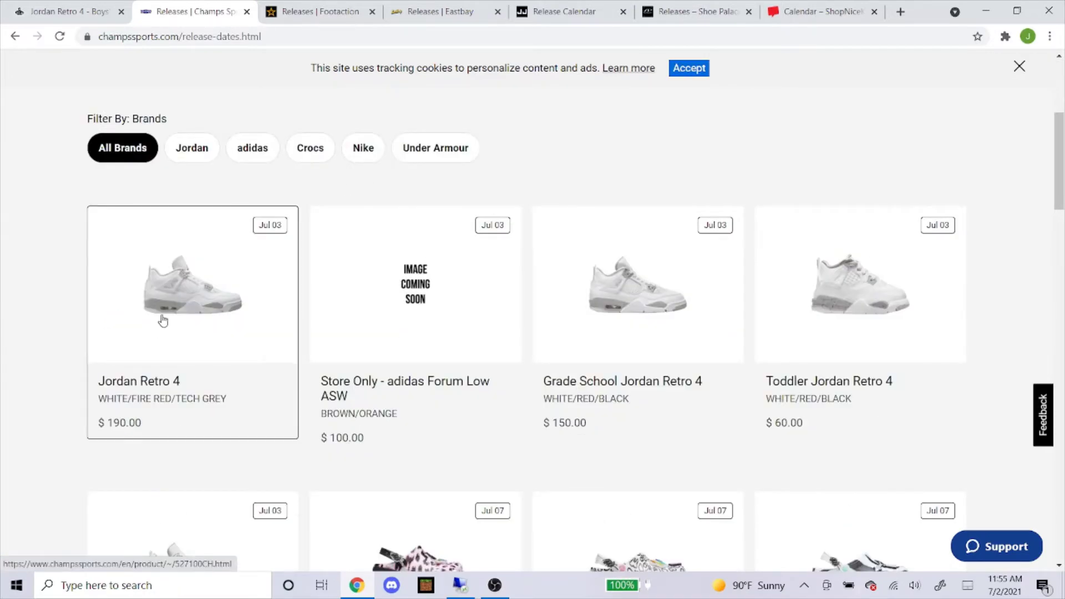
Open the men's Jordan Retro 4 in White/Fire Red/Tech Grey on Champs Sports and copy the product number 527100CH.
{"action": "left_click", "coordinate": [168, 315]}
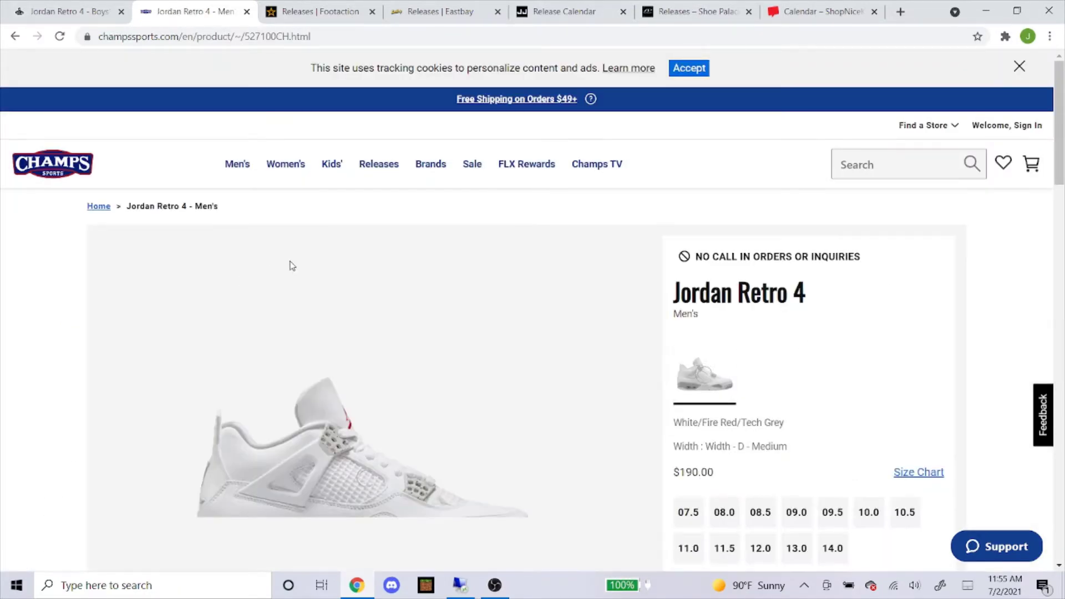
{"action": "scroll", "coordinate": [317, 255], "scroll_direction": "down", "scroll_amount": 5}
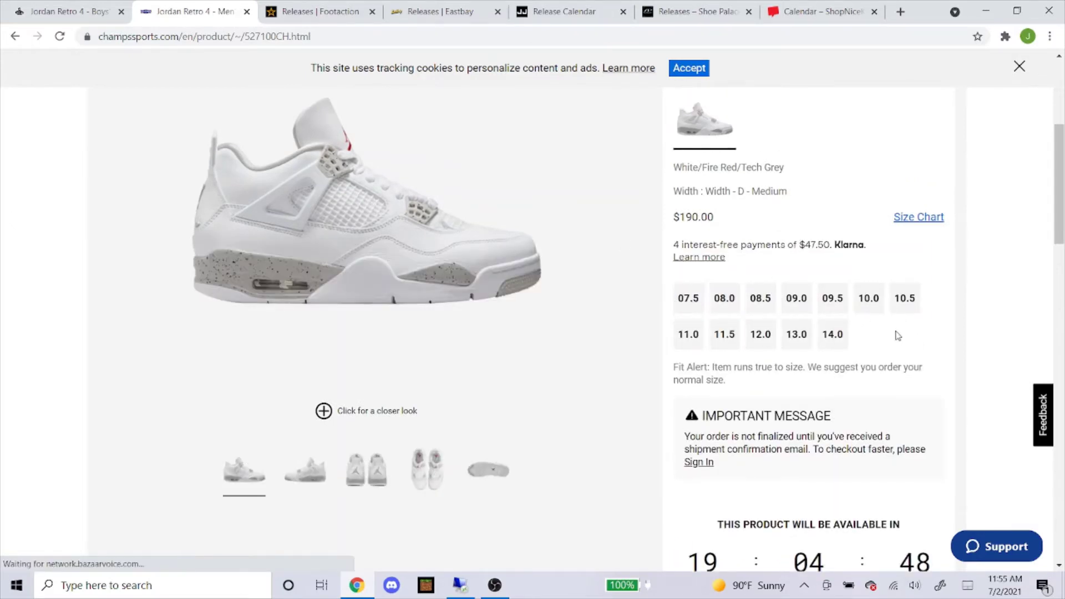
{"action": "left_click", "coordinate": [724, 328]}
{"action": "scroll", "coordinate": [238, 323], "scroll_direction": "down", "scroll_amount": 8}
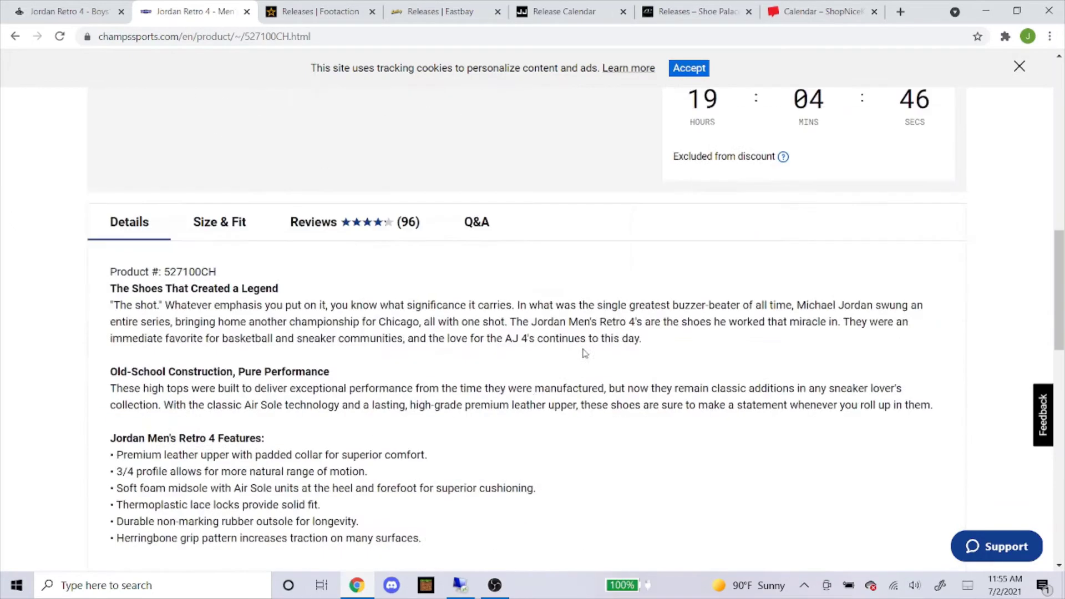
{"action": "double_click", "coordinate": [189, 252]}
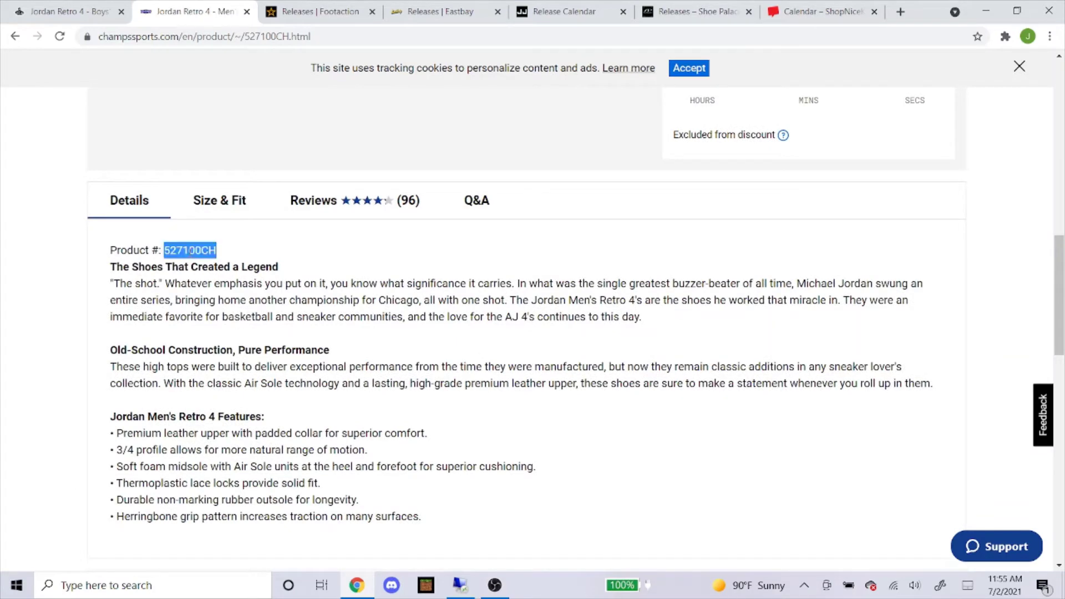
{"action": "right_click", "coordinate": [202, 254]}
{"action": "left_click", "coordinate": [206, 263]}
Review the men's Jordan Retro 4 page on Champs Sports for its product number, sizes and release countdown.
{"action": "left_click", "coordinate": [460, 585]}
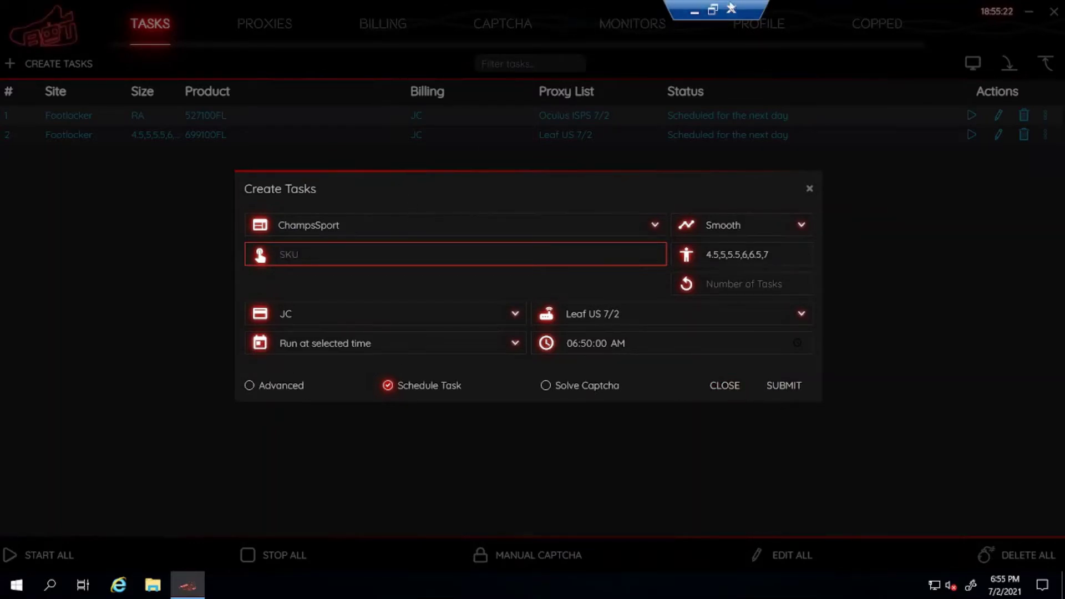
{"action": "left_click", "coordinate": [694, 10]}
{"action": "scroll", "coordinate": [267, 272], "scroll_direction": "down", "scroll_amount": 1}
{"action": "left_click", "coordinate": [267, 273]}
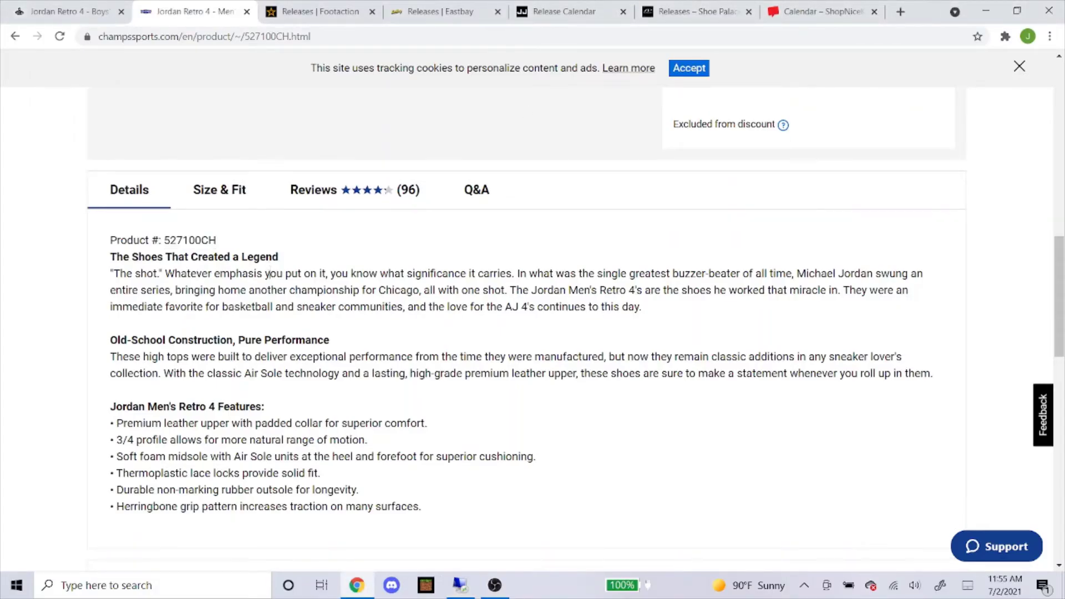
{"action": "scroll", "coordinate": [268, 273], "scroll_direction": "up", "scroll_amount": 10}
{"action": "scroll", "coordinate": [281, 295], "scroll_direction": "down", "scroll_amount": 6}
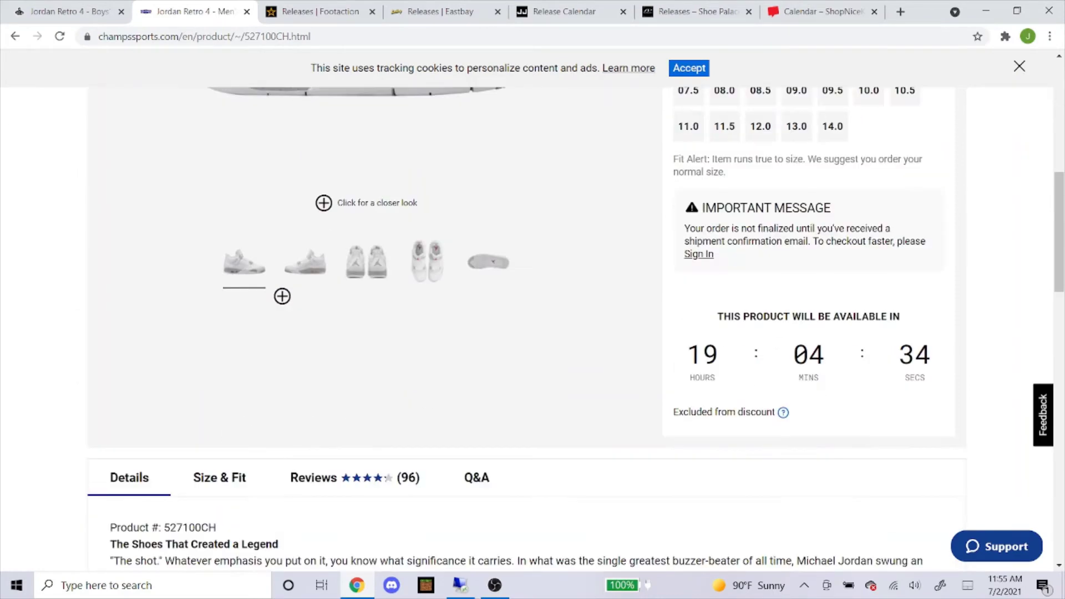
{"action": "scroll", "coordinate": [281, 296], "scroll_direction": "down", "scroll_amount": 5}
{"action": "scroll", "coordinate": [200, 261], "scroll_direction": "up", "scroll_amount": 12}
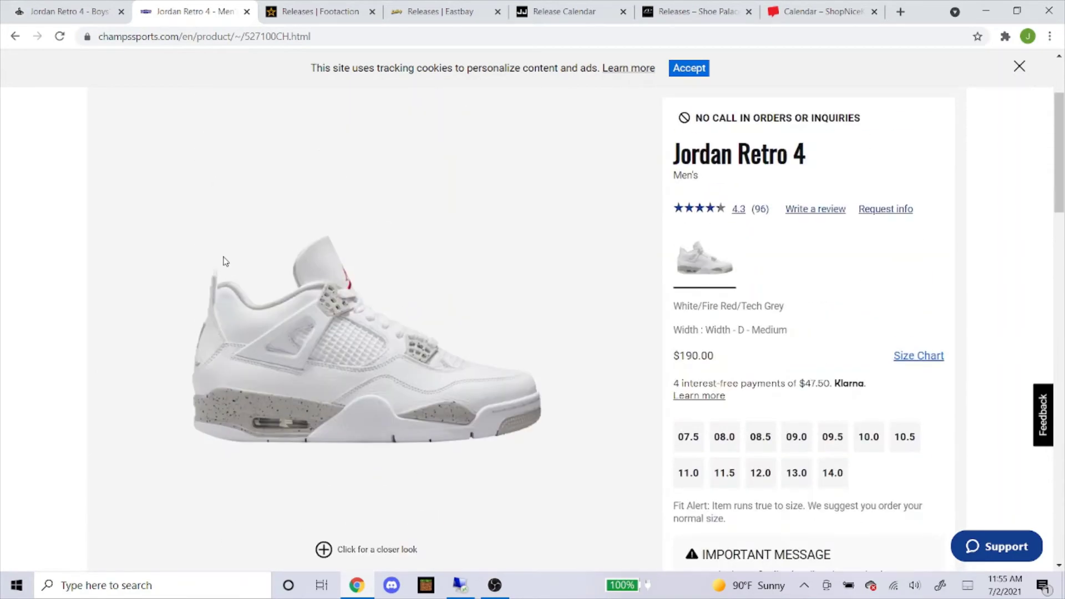
{"action": "scroll", "coordinate": [594, 340], "scroll_direction": "down", "scroll_amount": 12}
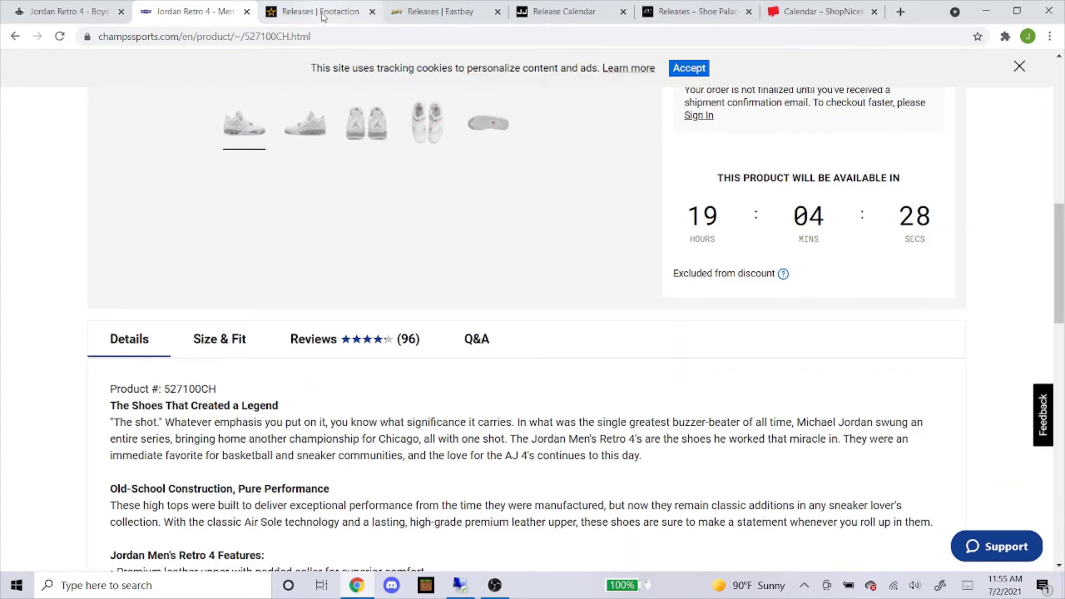
In the bot's ChampsSport task, paste the product number 527100CH and clear the sizes.
{"action": "left_click", "coordinate": [459, 585]}
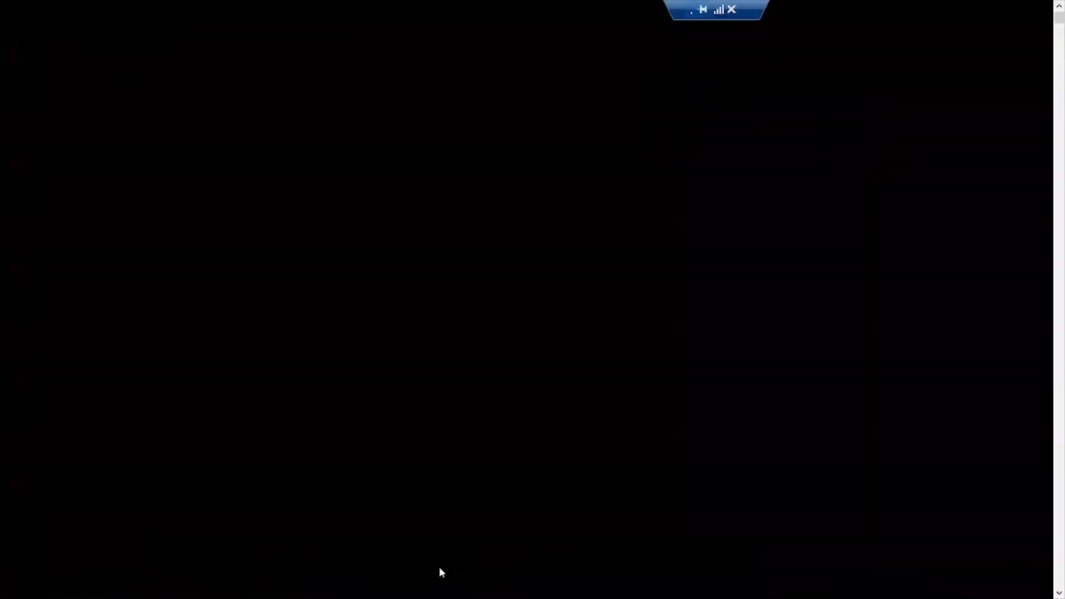
{"action": "right_click", "coordinate": [334, 249]}
{"action": "left_click", "coordinate": [355, 276]}
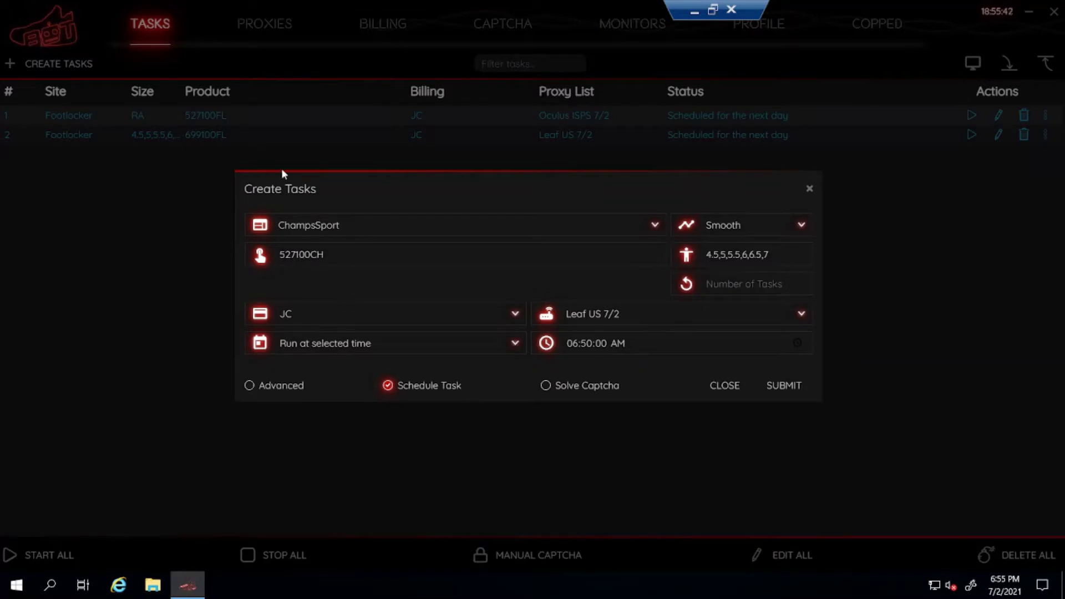
{"action": "left_click", "coordinate": [777, 260]}
{"action": "double_click", "coordinate": [778, 259]}
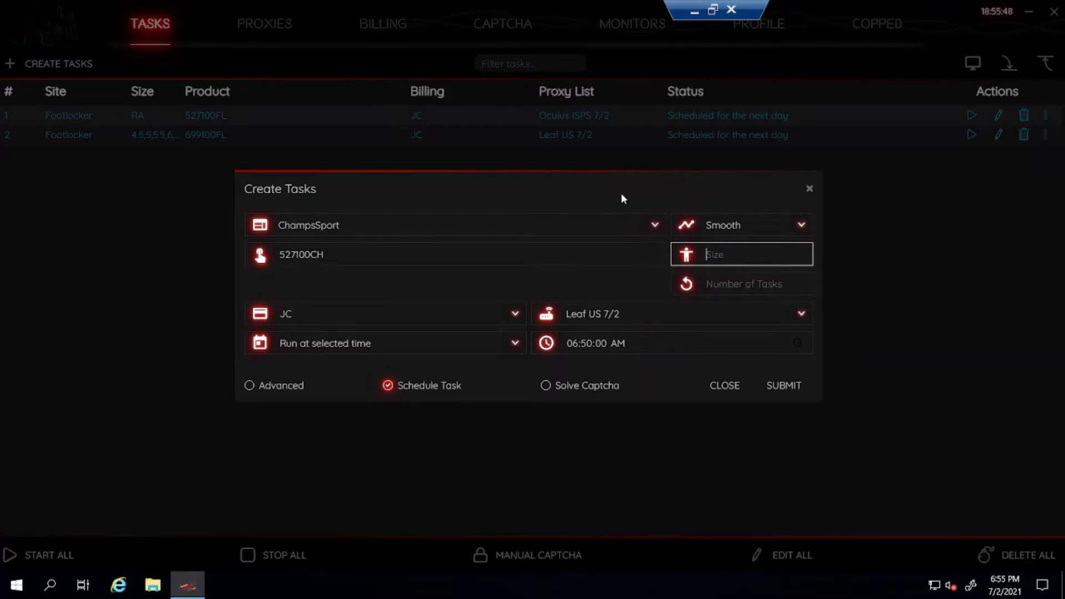
{"action": "left_click", "coordinate": [702, 257]}
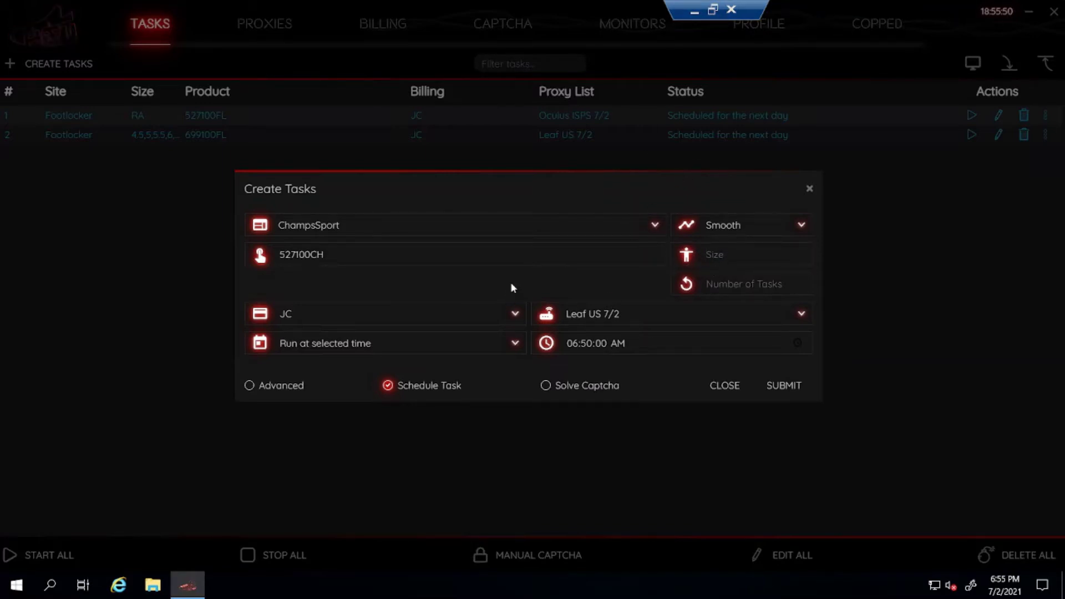
Assign the Jeru 7/2 proxy list to the men's ChampsSport task and submit it.
{"action": "left_click", "coordinate": [577, 316]}
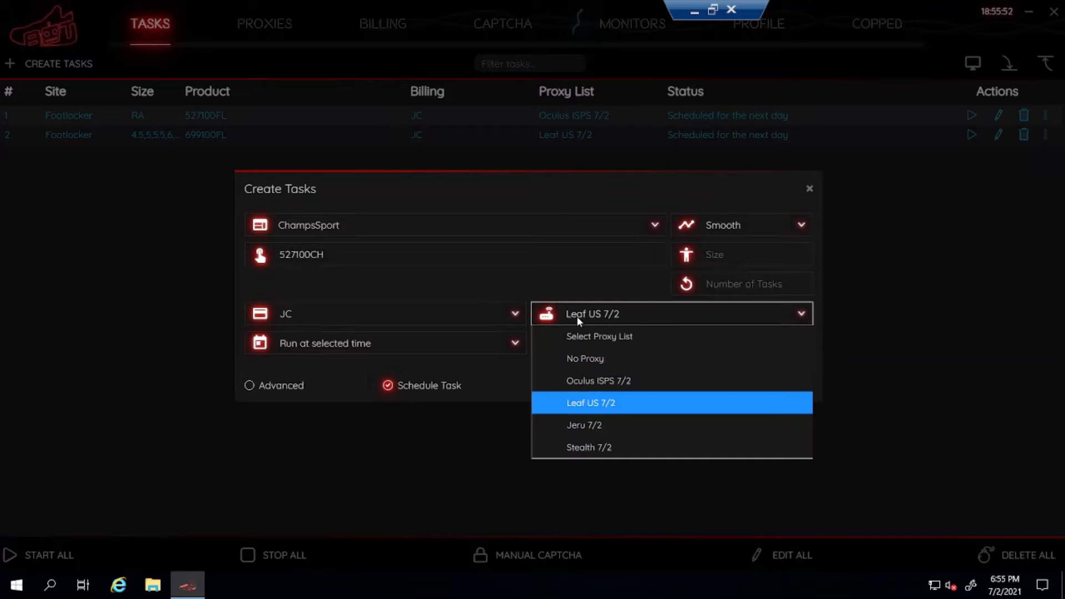
{"action": "left_click", "coordinate": [571, 427]}
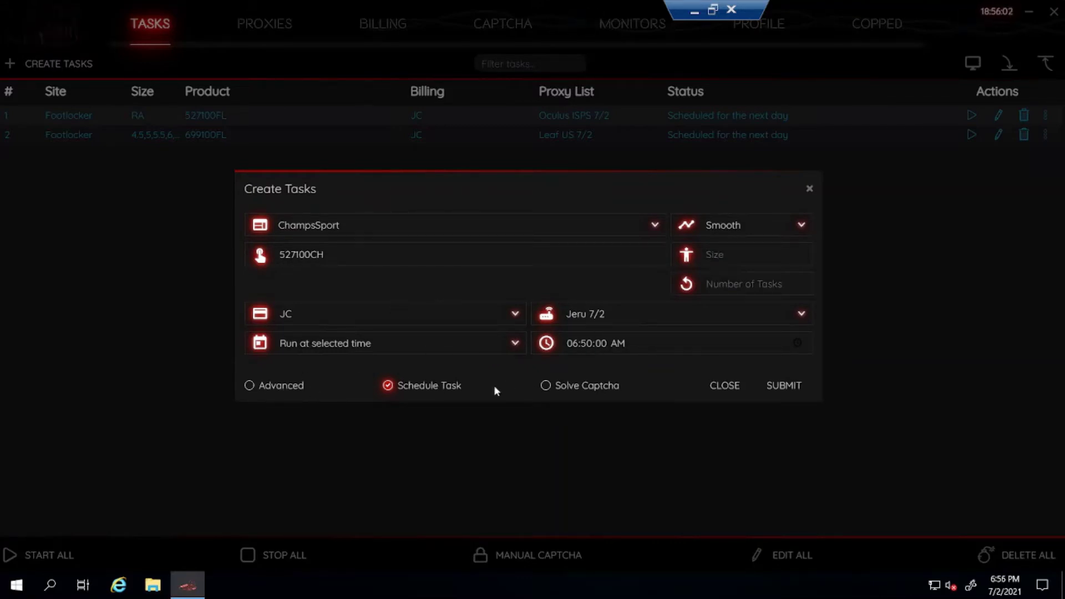
{"action": "left_click", "coordinate": [799, 386]}
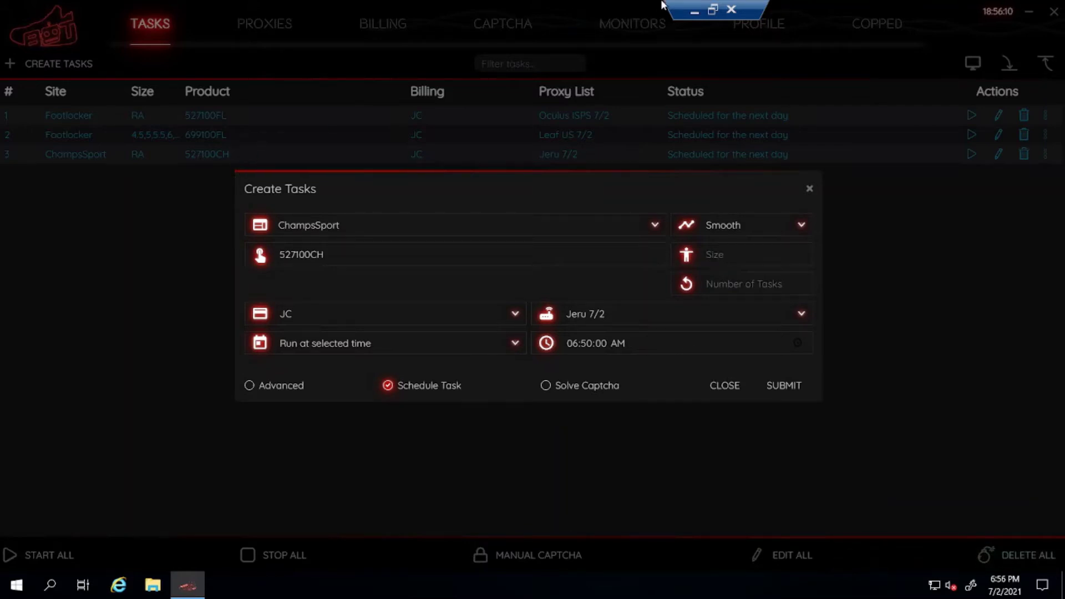
Switch to the browser, return to the Champs Sports release calendar and open the Grade School Jordan Retro 4.
{"action": "left_click", "coordinate": [694, 10]}
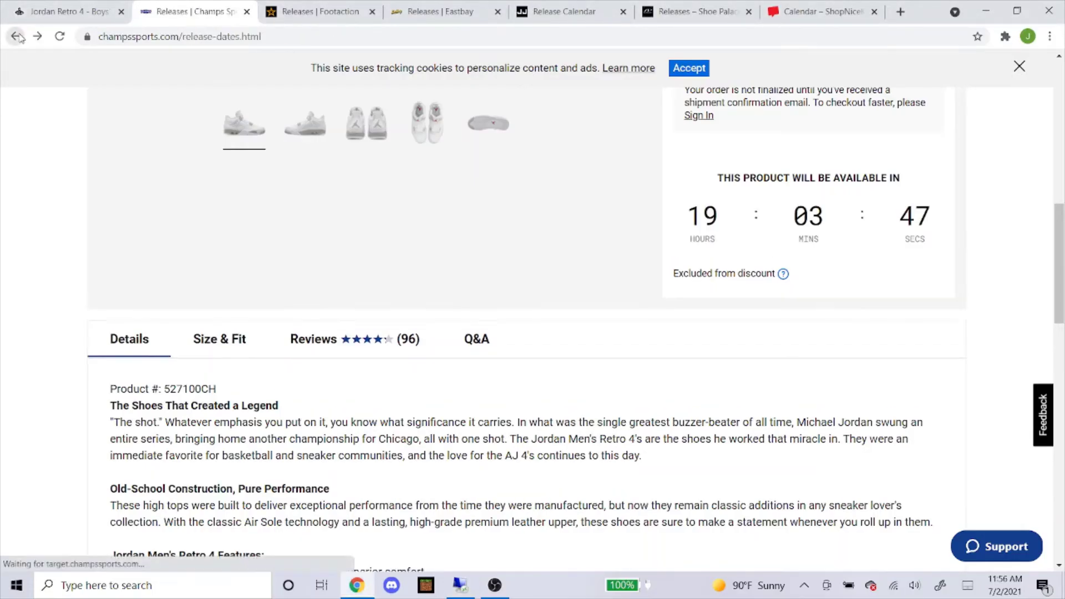
{"action": "left_click", "coordinate": [16, 37]}
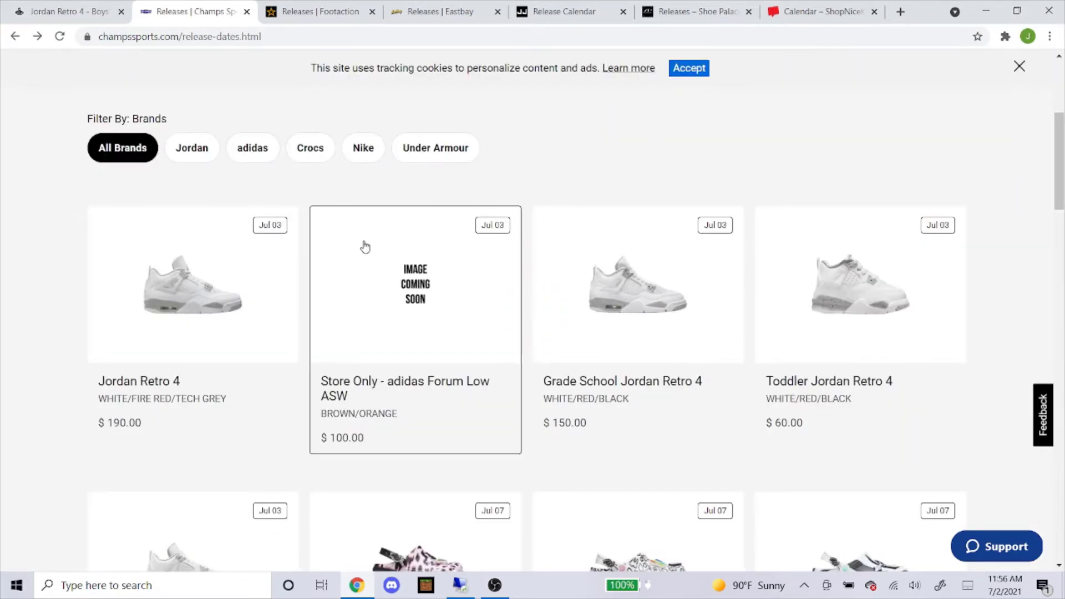
{"action": "scroll", "coordinate": [668, 219], "scroll_direction": "down", "scroll_amount": 1}
{"action": "left_click", "coordinate": [644, 214]}
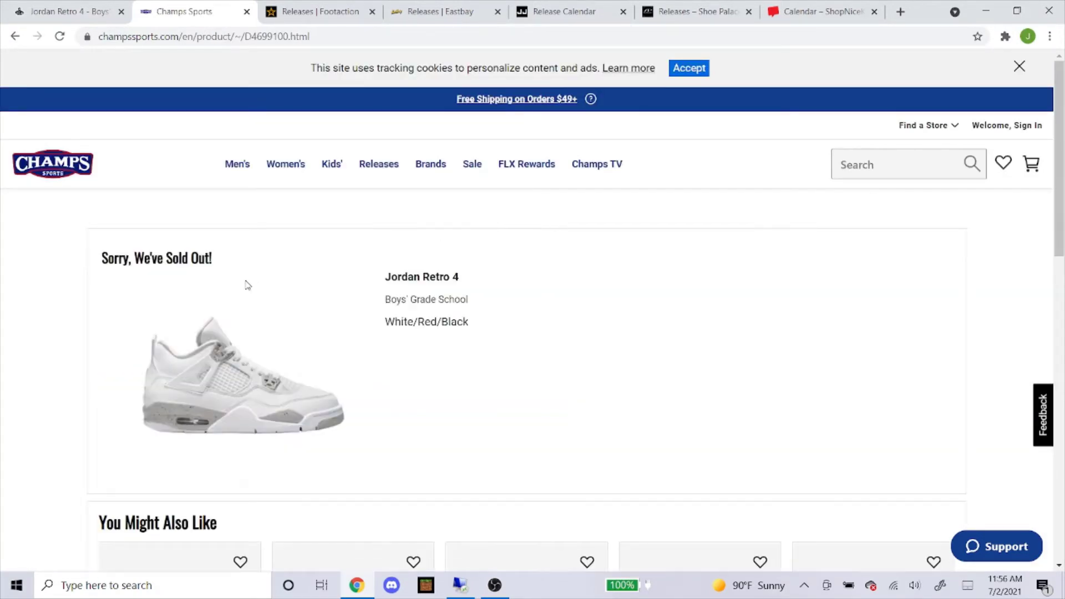
Look for the grade school shoe's product number and copy D4699100 from the page address.
{"action": "scroll", "coordinate": [247, 285], "scroll_direction": "down", "scroll_amount": 1}
{"action": "scroll", "coordinate": [180, 317], "scroll_direction": "up", "scroll_amount": 1}
{"action": "scroll", "coordinate": [255, 308], "scroll_direction": "down", "scroll_amount": 1}
{"action": "scroll", "coordinate": [211, 231], "scroll_direction": "down", "scroll_amount": 10}
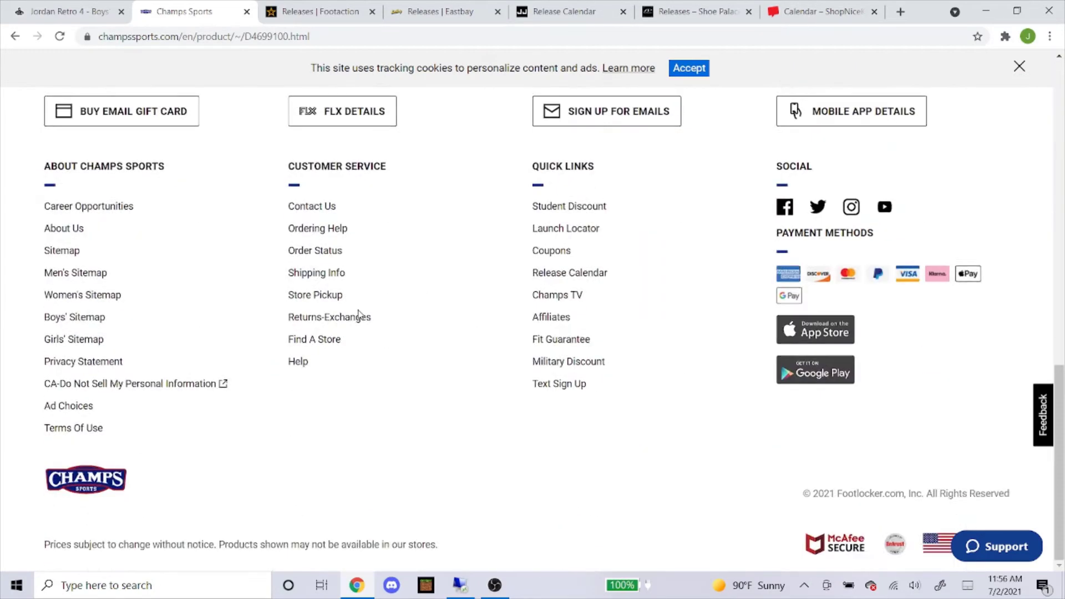
{"action": "scroll", "coordinate": [333, 310], "scroll_direction": "up", "scroll_amount": 12}
{"action": "scroll", "coordinate": [286, 344], "scroll_direction": "down", "scroll_amount": 1}
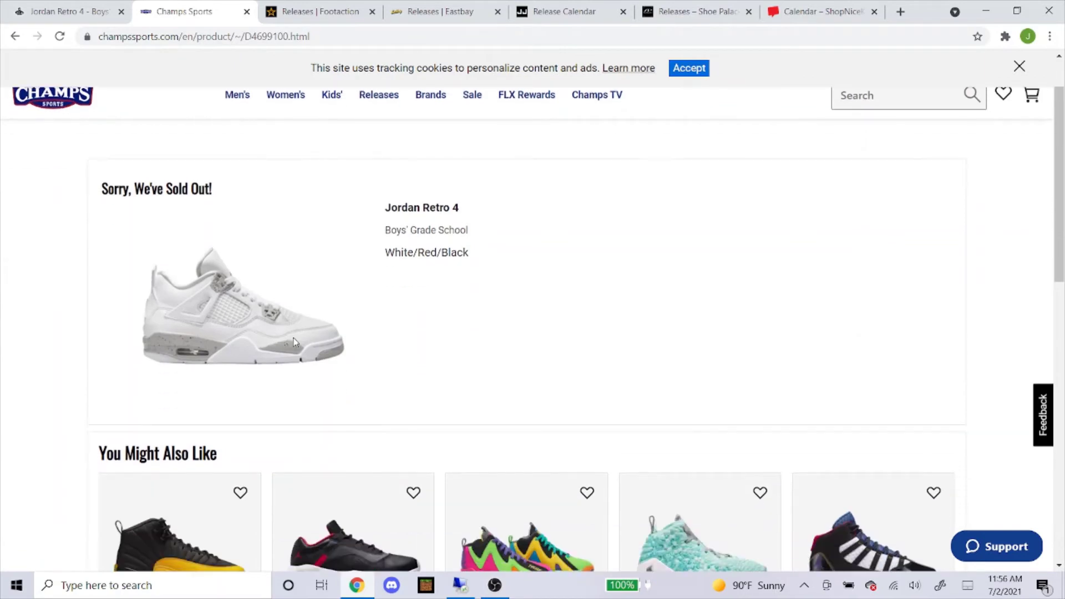
{"action": "left_click", "coordinate": [284, 37]}
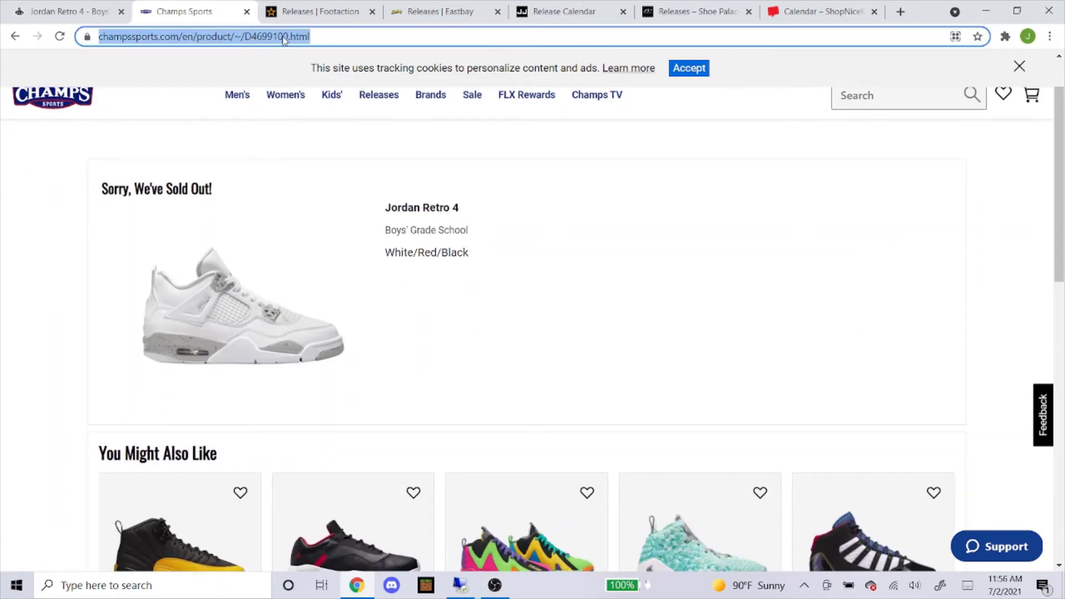
{"action": "left_click", "coordinate": [291, 38]}
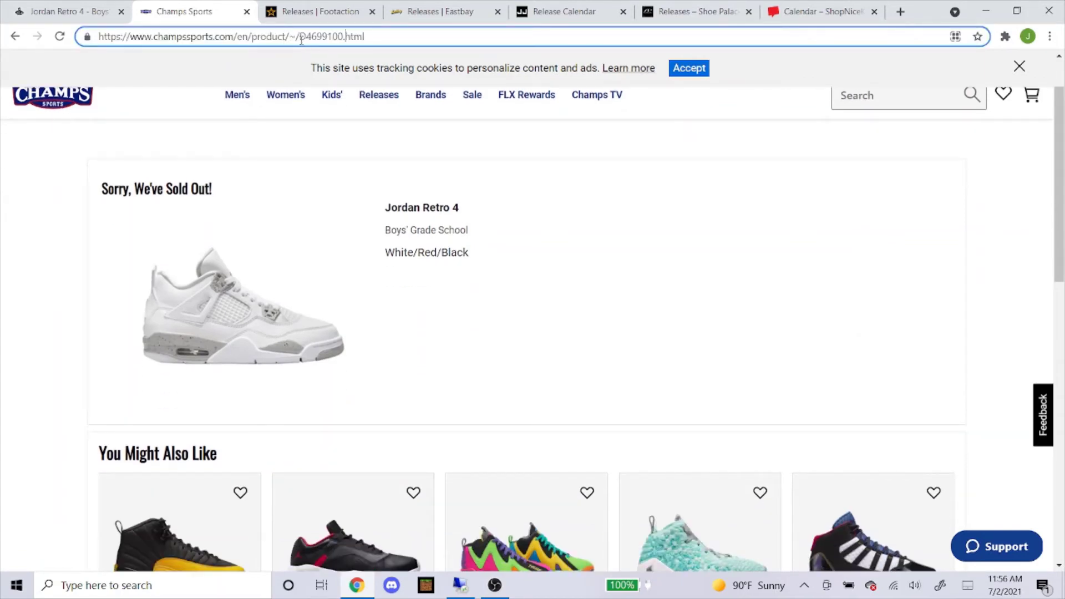
{"action": "left_click_drag", "start_coordinate": [302, 38], "coordinate": [341, 37]}
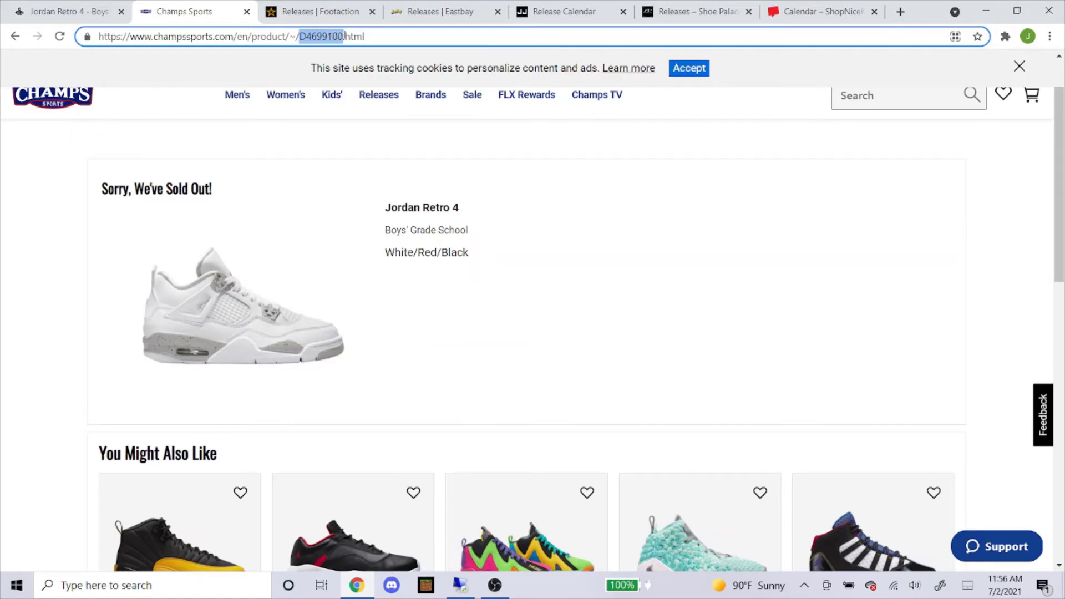
{"action": "right_click", "coordinate": [324, 37]}
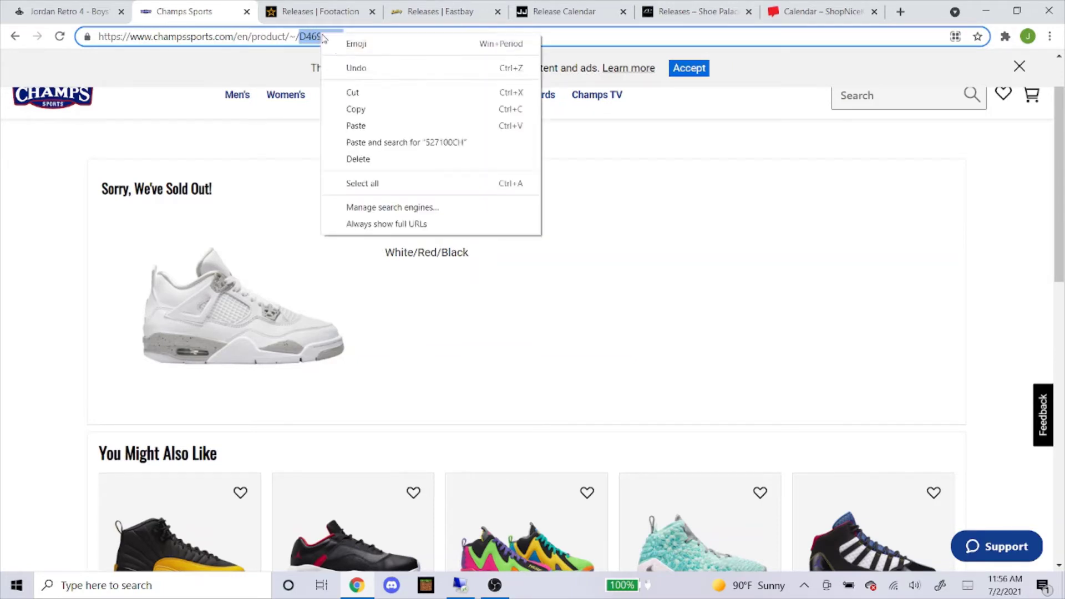
{"action": "left_click", "coordinate": [348, 111]}
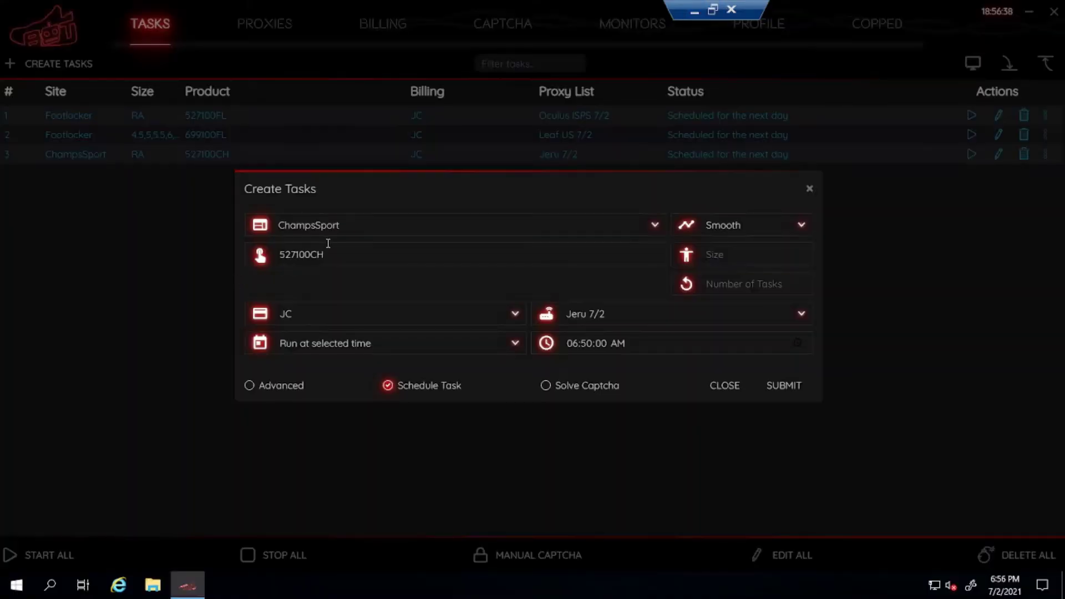
In the bot's ChampsSport task, replace the product number with D4699100 and enter sizes 4.5,5,5.5,6,6.5,7.
{"action": "left_click", "coordinate": [335, 257]}
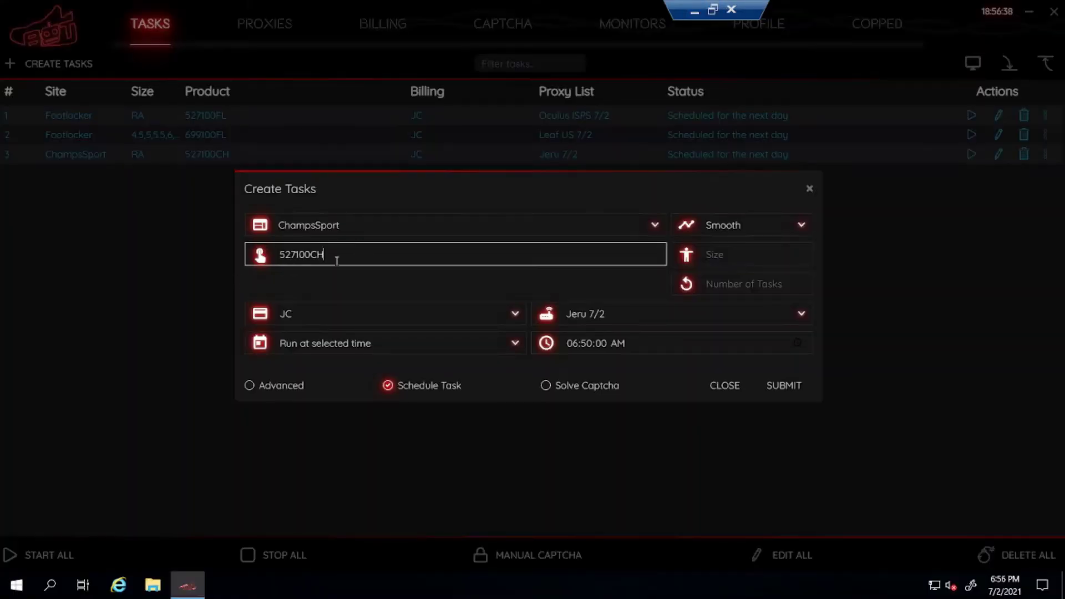
{"action": "left_click_drag", "start_coordinate": [335, 257], "coordinate": [279, 265]}
{"action": "right_click", "coordinate": [321, 253]}
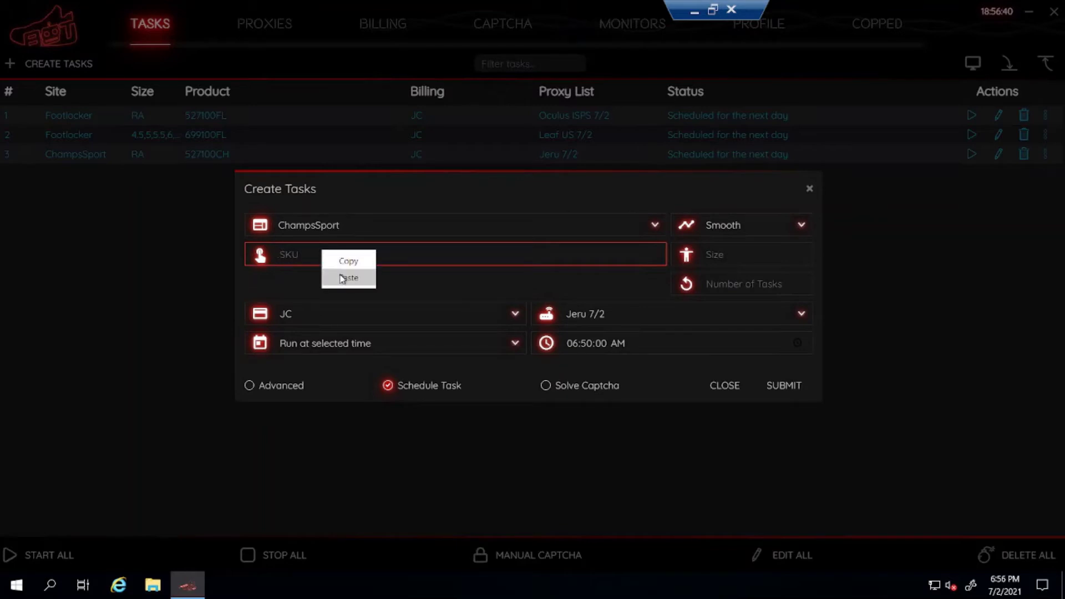
{"action": "left_click", "coordinate": [344, 275]}
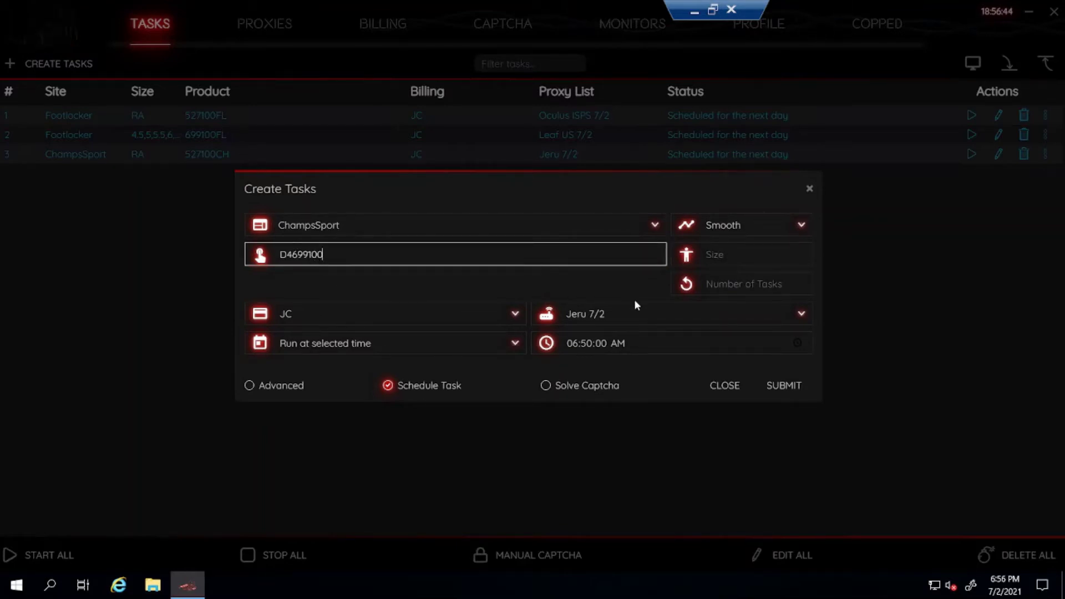
{"action": "left_click", "coordinate": [719, 260]}
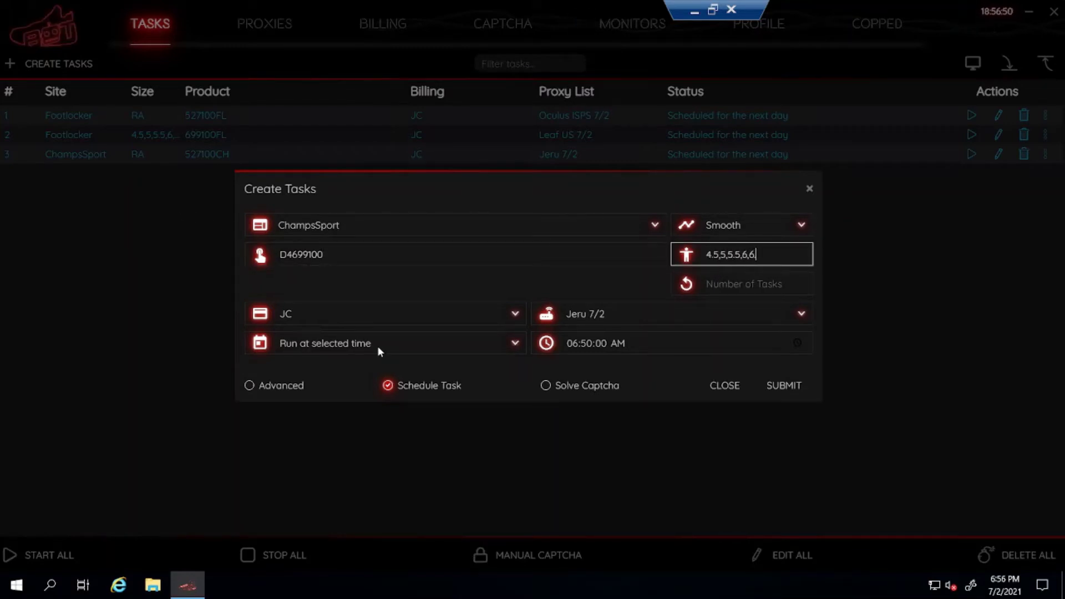
{"action": "type", "text": ".5,7"}
{"action": "left_click", "coordinate": [532, 295]}
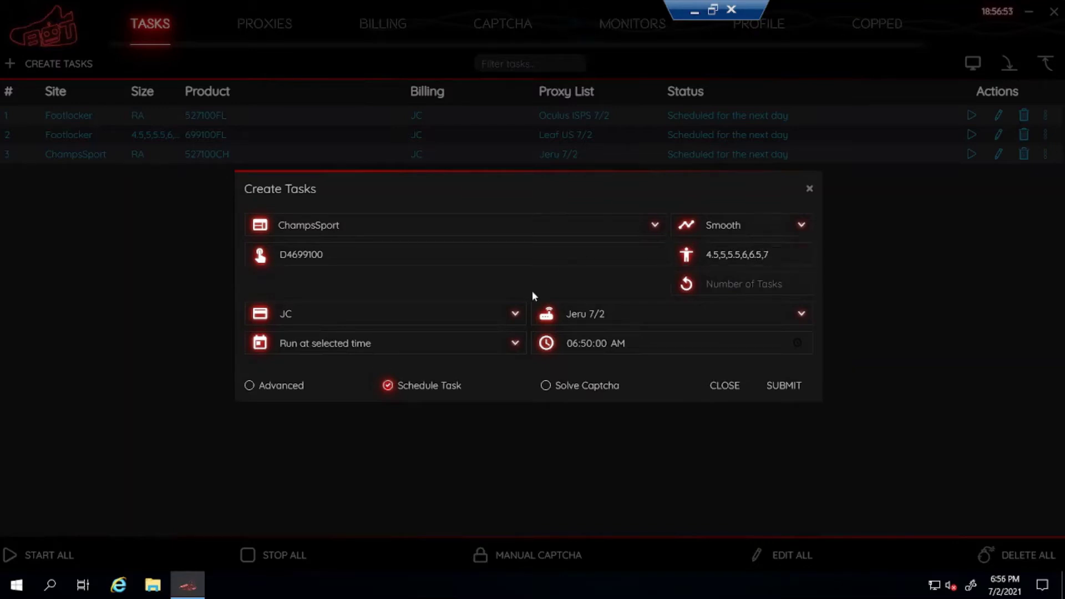
Assign the Stealth 7/2 proxy list to the grade school ChampsSport task, submit it and close the task form.
{"action": "left_click", "coordinate": [675, 312]}
{"action": "left_click", "coordinate": [646, 443]}
{"action": "left_click", "coordinate": [782, 385]}
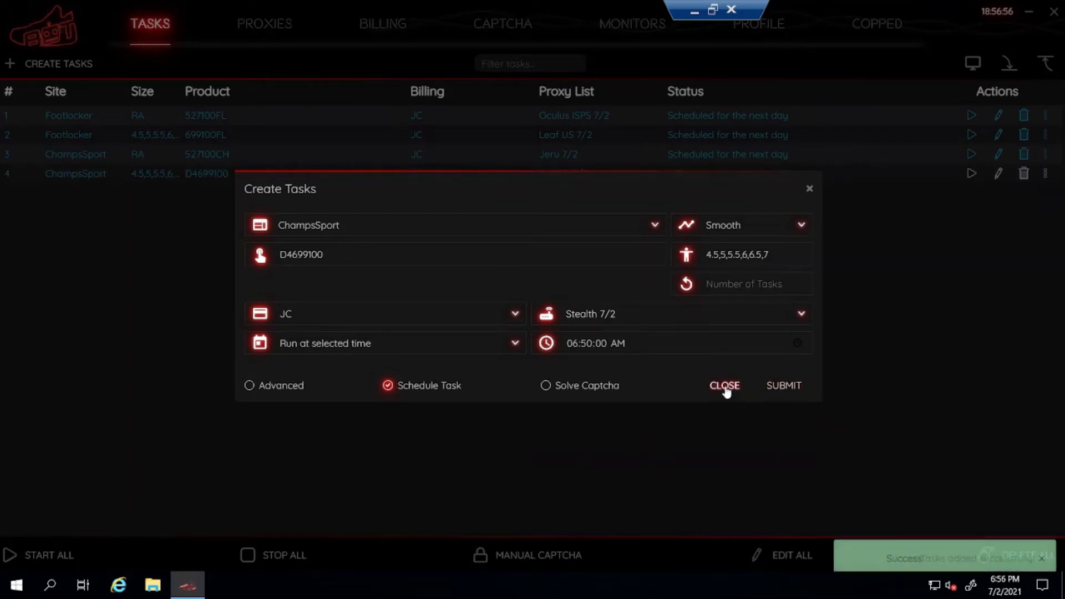
{"action": "left_click", "coordinate": [725, 387]}
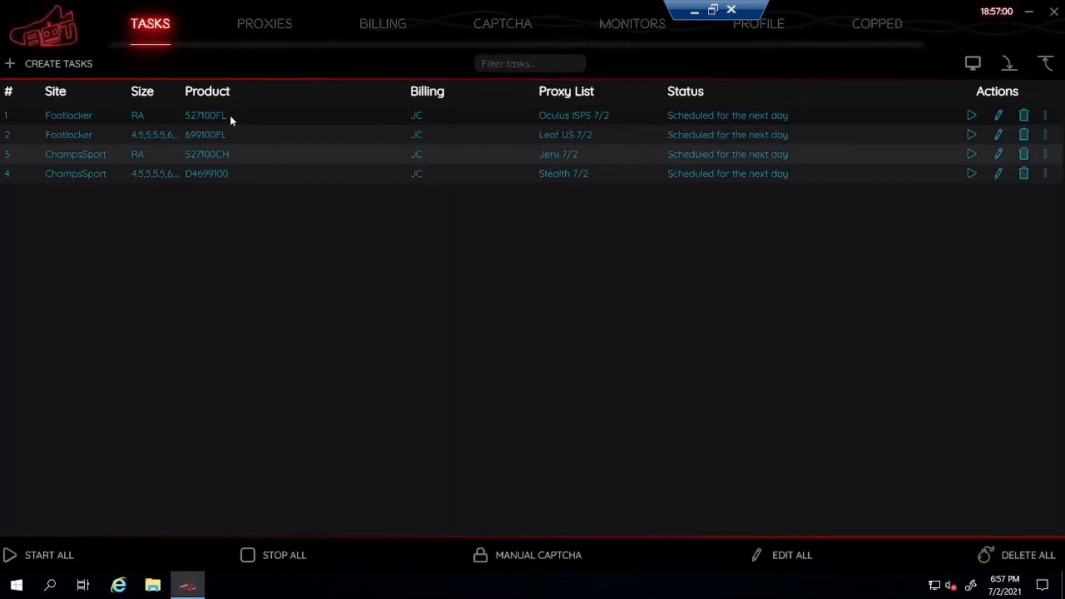
Start a new task for the Footaction site and clear its product number and sizes.
{"action": "mouse_move", "coordinate": [229, 136]}
{"action": "left_click", "coordinate": [66, 62]}
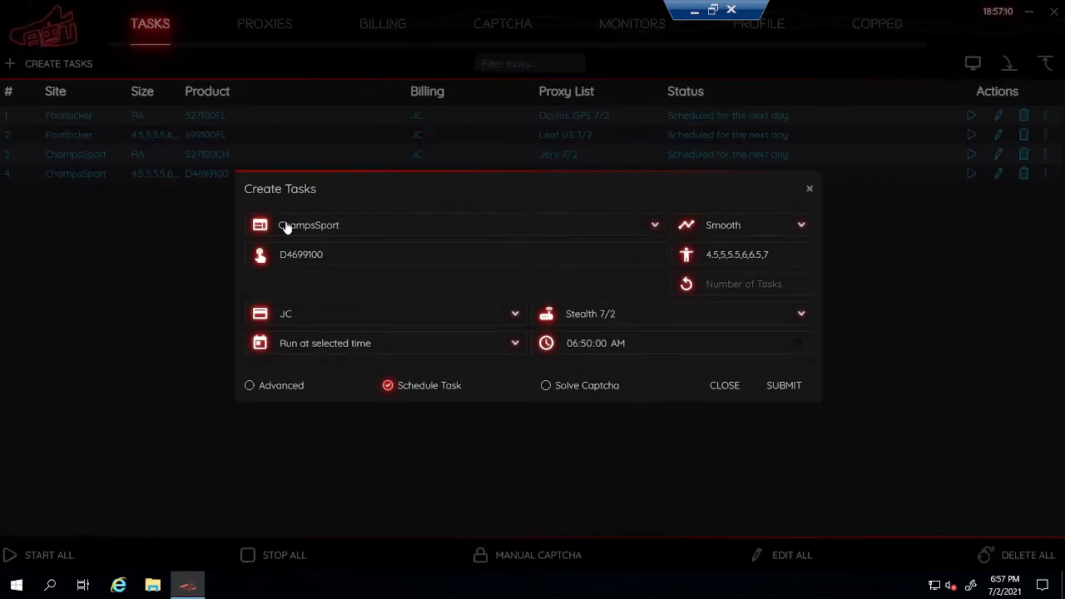
{"action": "left_click", "coordinate": [285, 221]}
{"action": "type", "text": "a"}
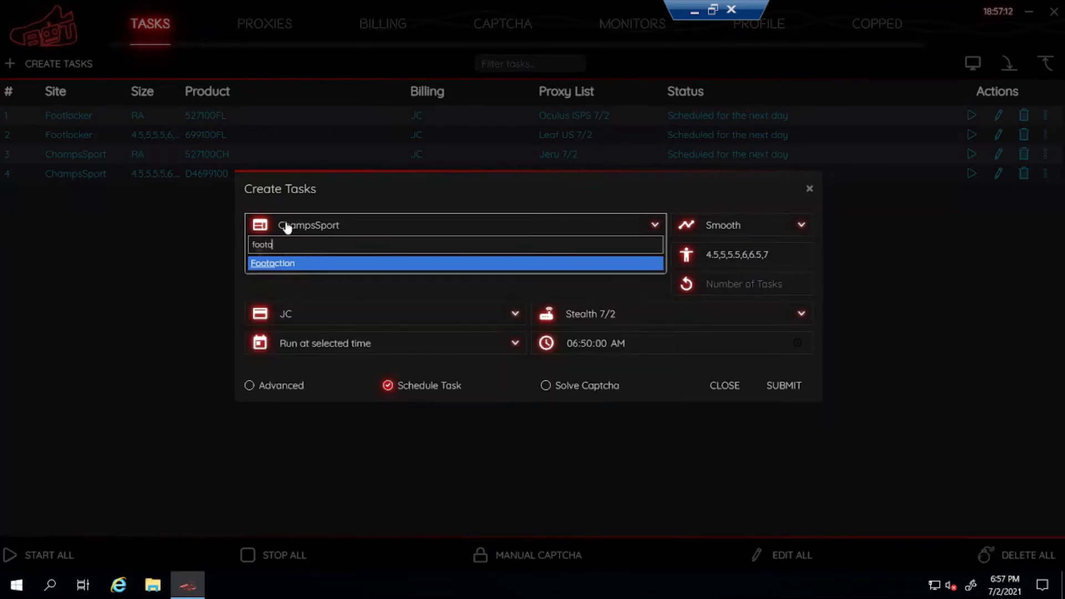
{"action": "key", "text": "Return"}
{"action": "left_click", "coordinate": [466, 250]}
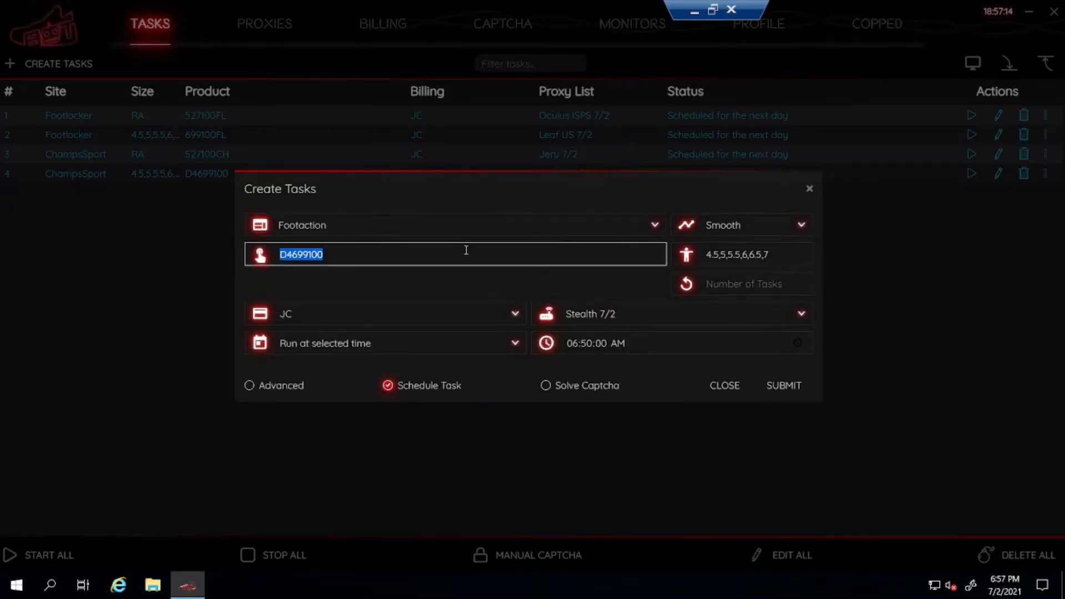
{"action": "key", "text": "BackSpace"}
{"action": "left_click", "coordinate": [746, 248]}
{"action": "key", "text": "ctrl+a"}
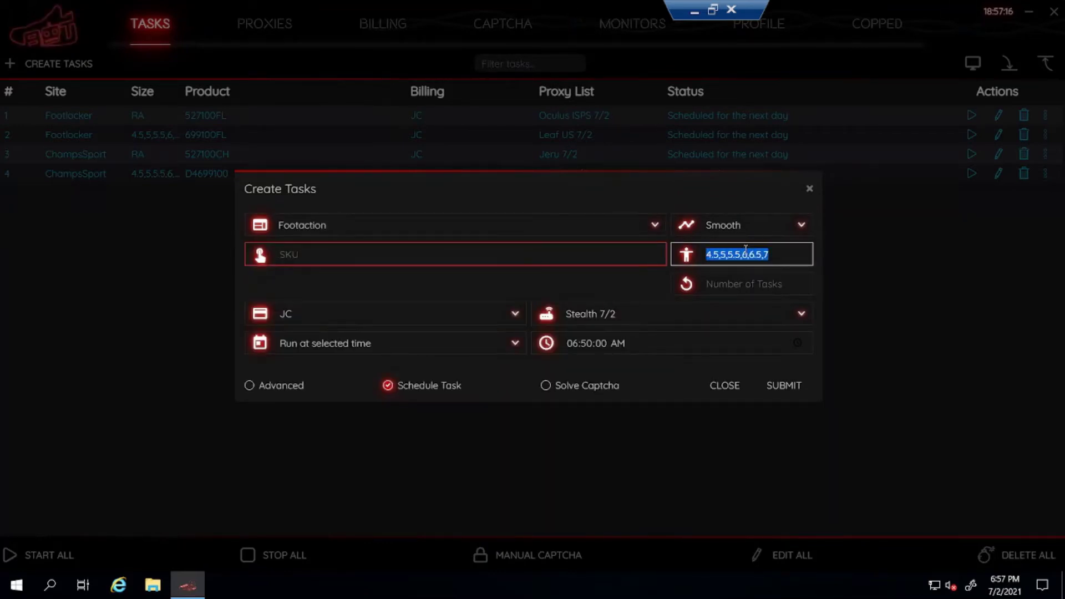
{"action": "key", "text": "BackSpace"}
{"action": "left_click", "coordinate": [605, 261]}
Switch to the browser, open the $190 Jordan Retro 4 from Footaction's release list and copy product number 527100FA from the page address.
{"action": "left_click", "coordinate": [694, 11]}
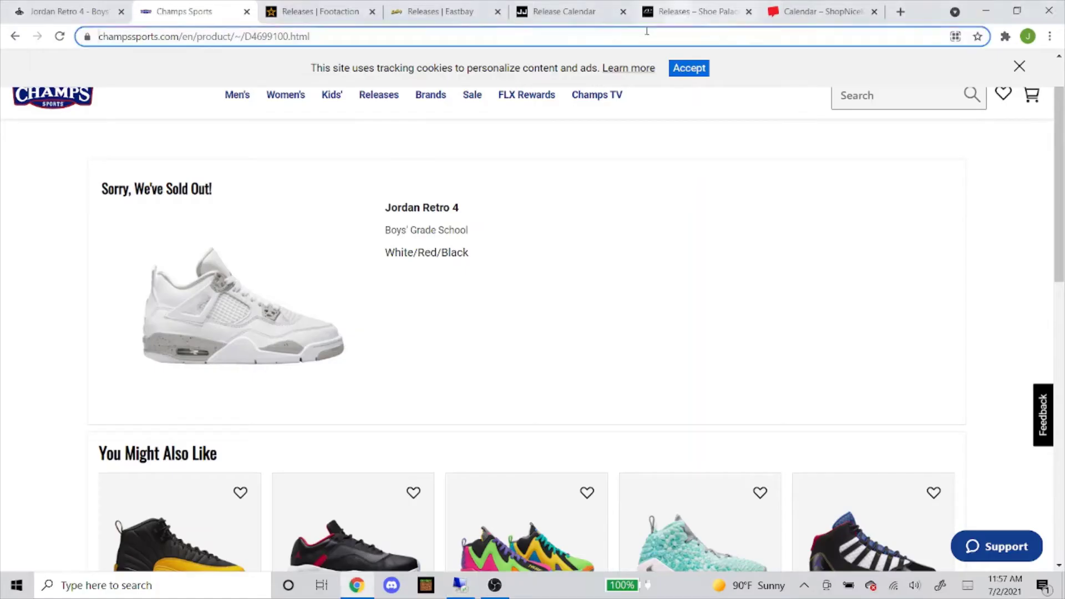
{"action": "left_click", "coordinate": [302, 11]}
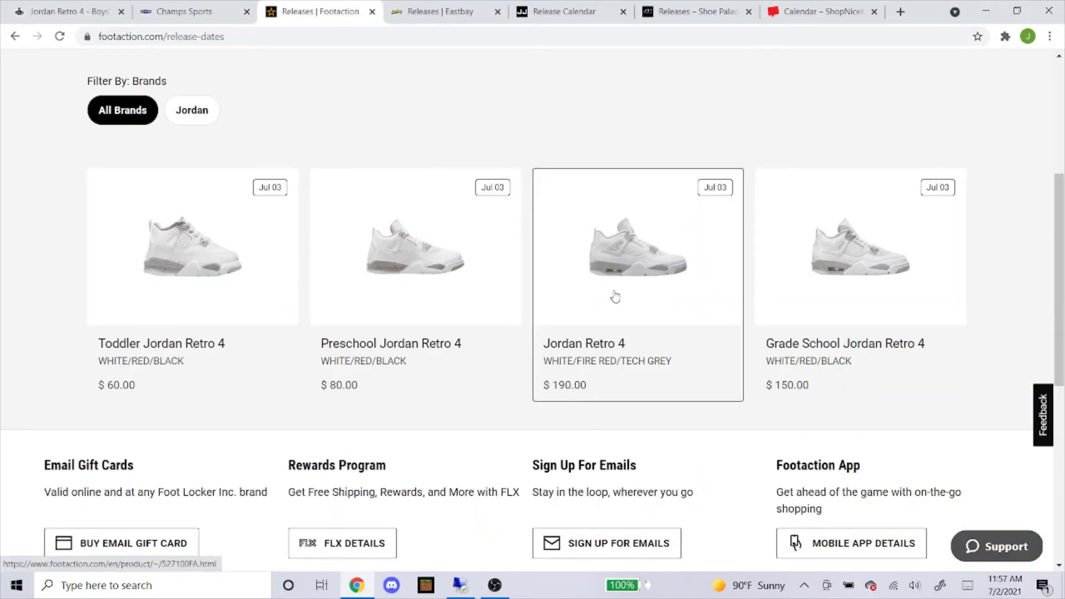
{"action": "left_click", "coordinate": [614, 294]}
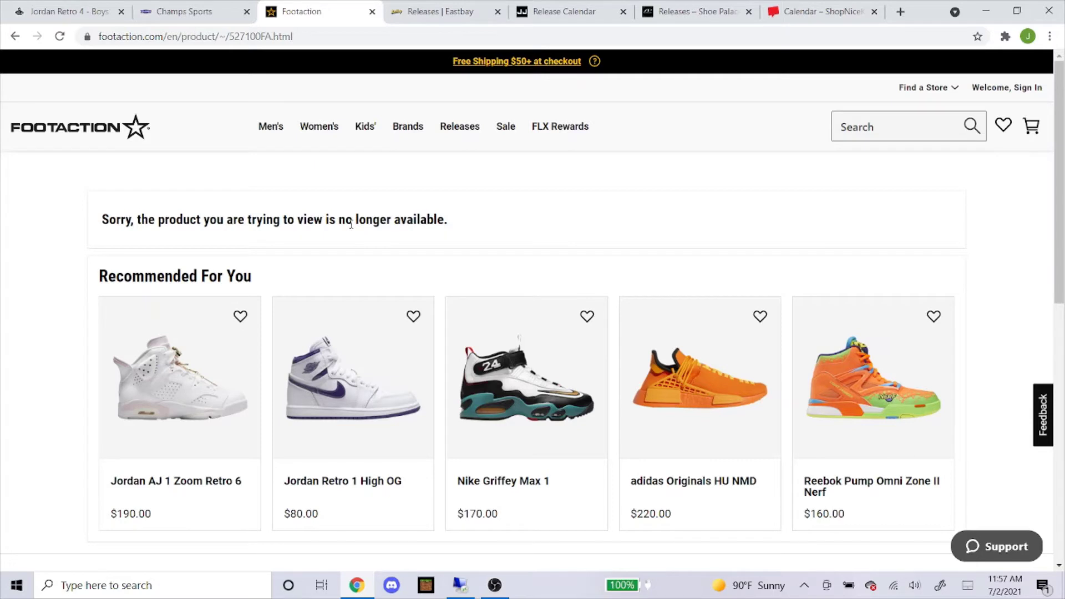
{"action": "left_click", "coordinate": [267, 36]}
{"action": "left_click", "coordinate": [265, 37]}
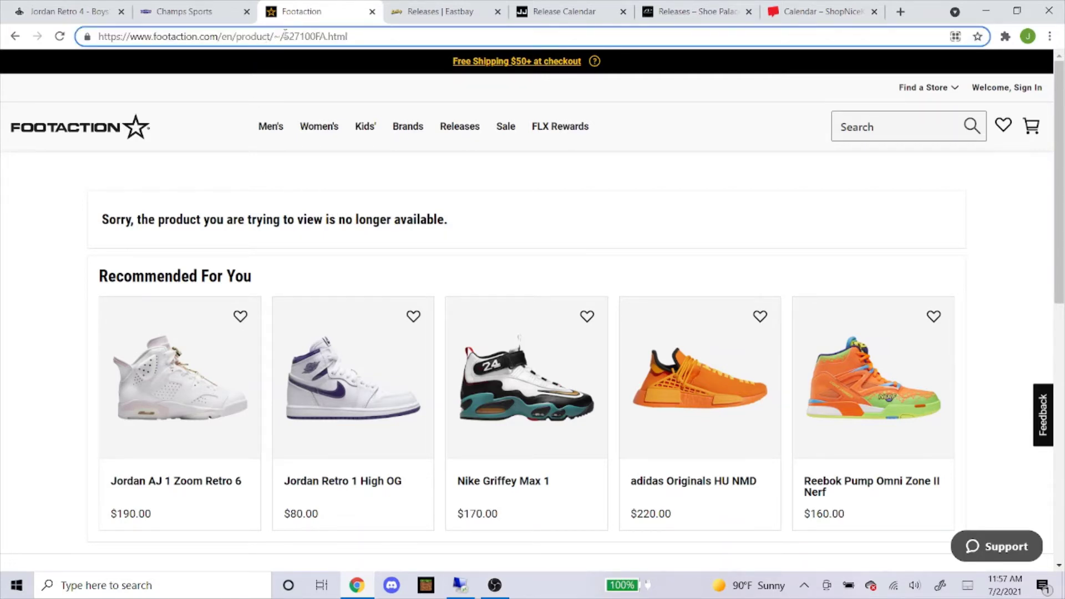
{"action": "left_click_drag", "start_coordinate": [285, 36], "coordinate": [325, 39]}
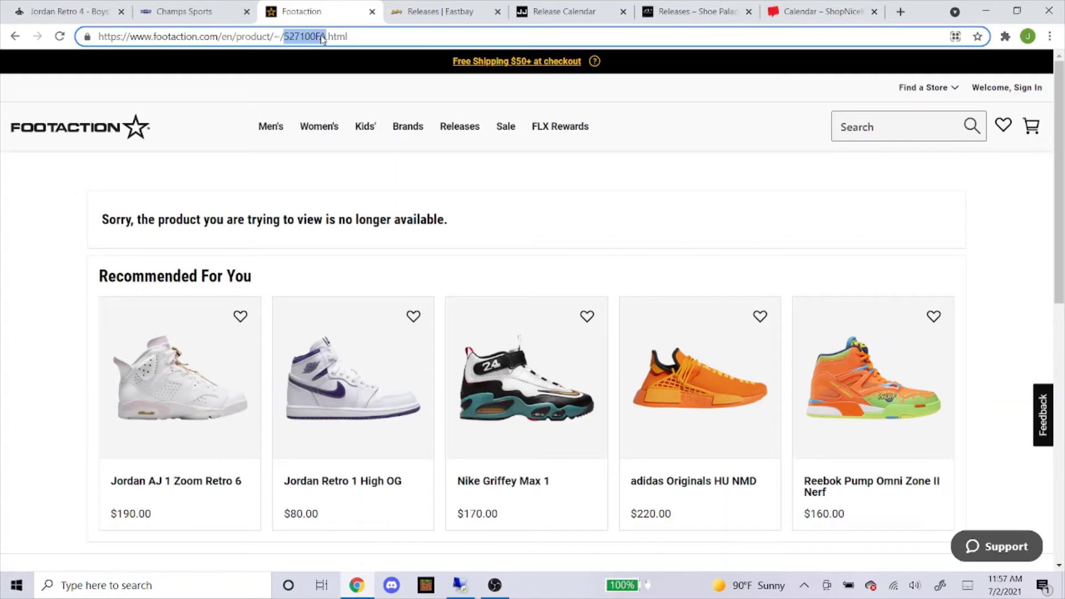
{"action": "right_click", "coordinate": [321, 38]}
{"action": "left_click", "coordinate": [349, 107]}
Back in the bot, enter 527100FA as the Footaction task's product number, leave the sizes blank and submit the task.
{"action": "left_click", "coordinate": [460, 586]}
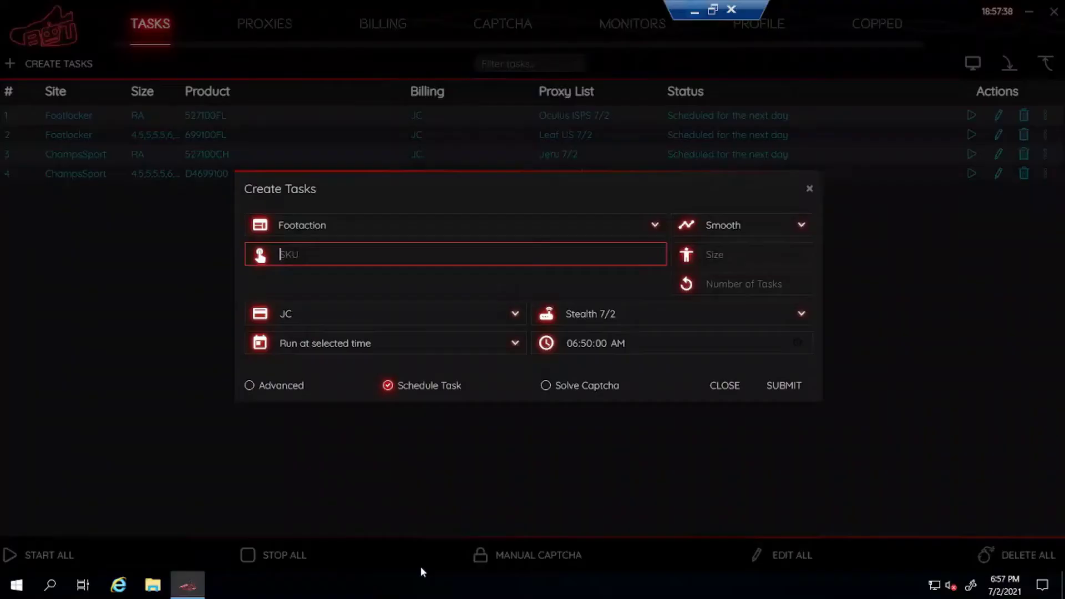
{"action": "right_click", "coordinate": [345, 248]}
{"action": "left_click", "coordinate": [360, 276]}
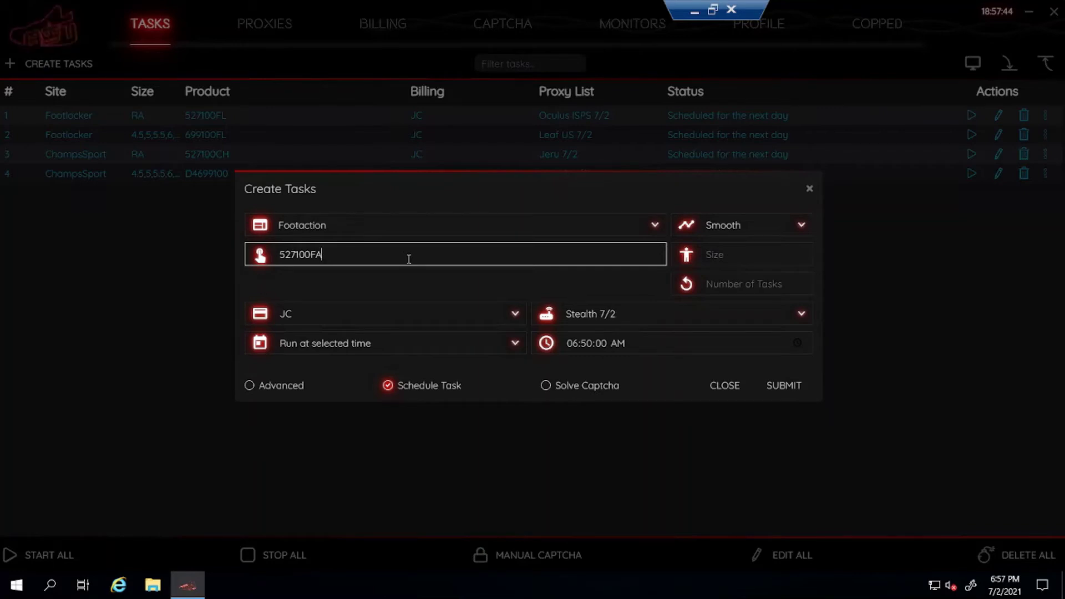
{"action": "left_click", "coordinate": [744, 257]}
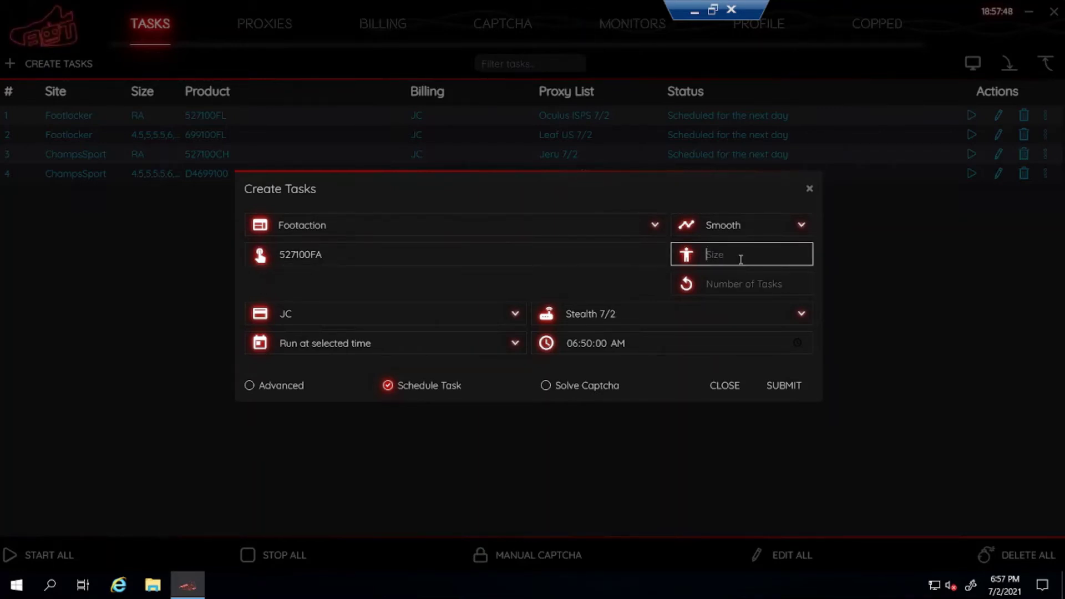
{"action": "left_click", "coordinate": [575, 286]}
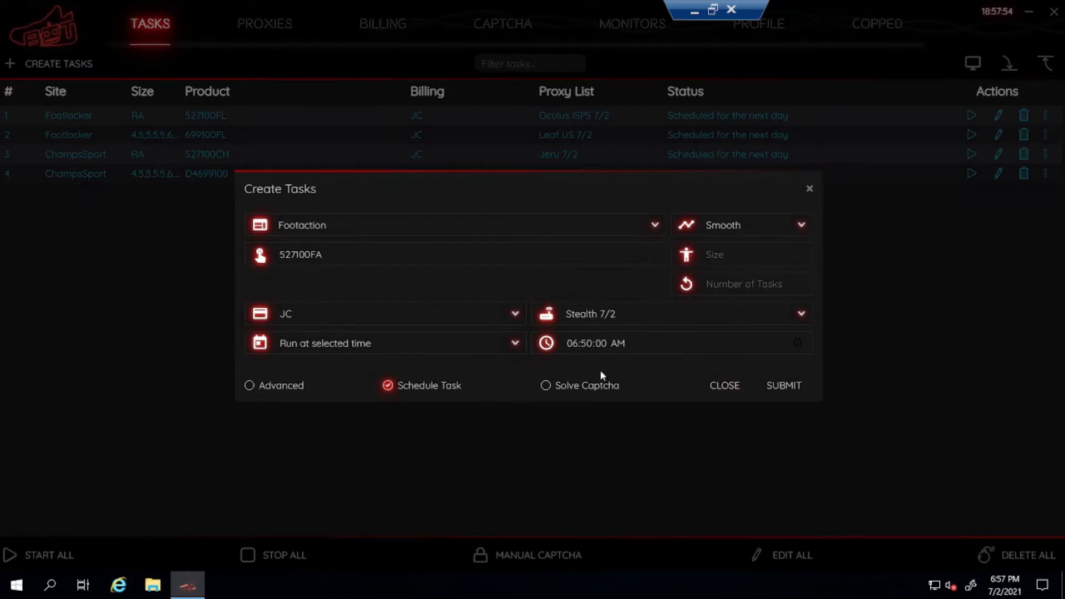
{"action": "left_click", "coordinate": [788, 387]}
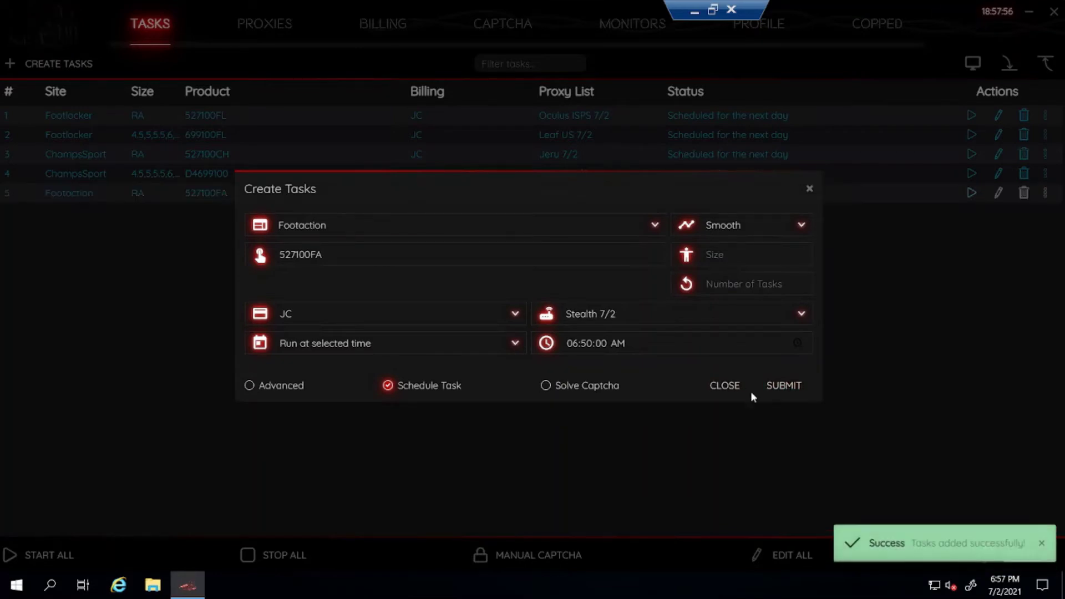
In the browser, open Footaction's Grade School Jordan Retro 4 and copy product number 699100FA from the page address.
{"action": "left_click", "coordinate": [694, 12]}
{"action": "left_click", "coordinate": [15, 36]}
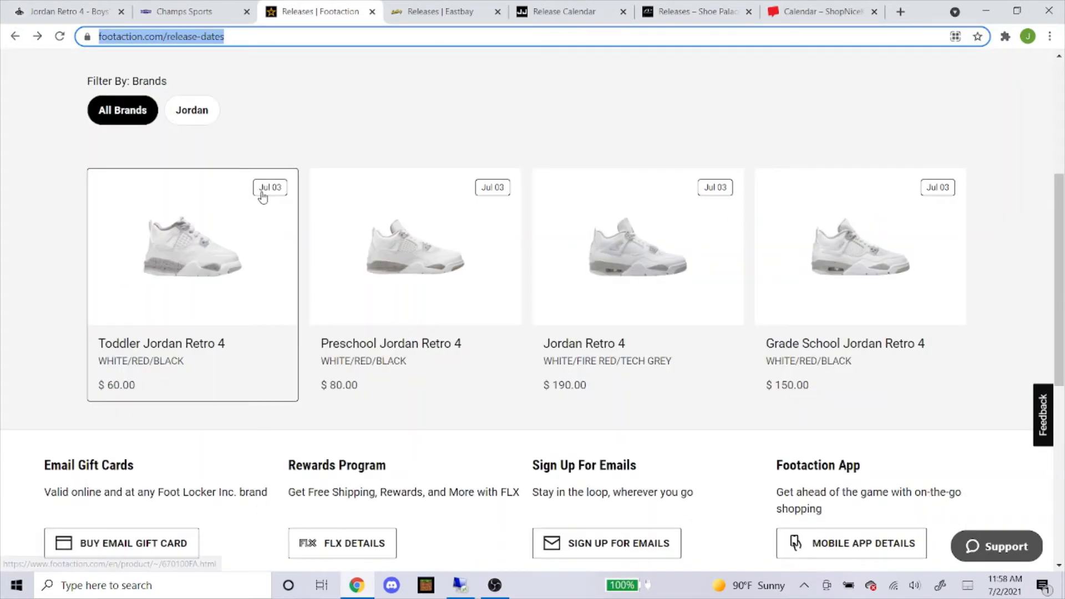
{"action": "left_click", "coordinate": [867, 276]}
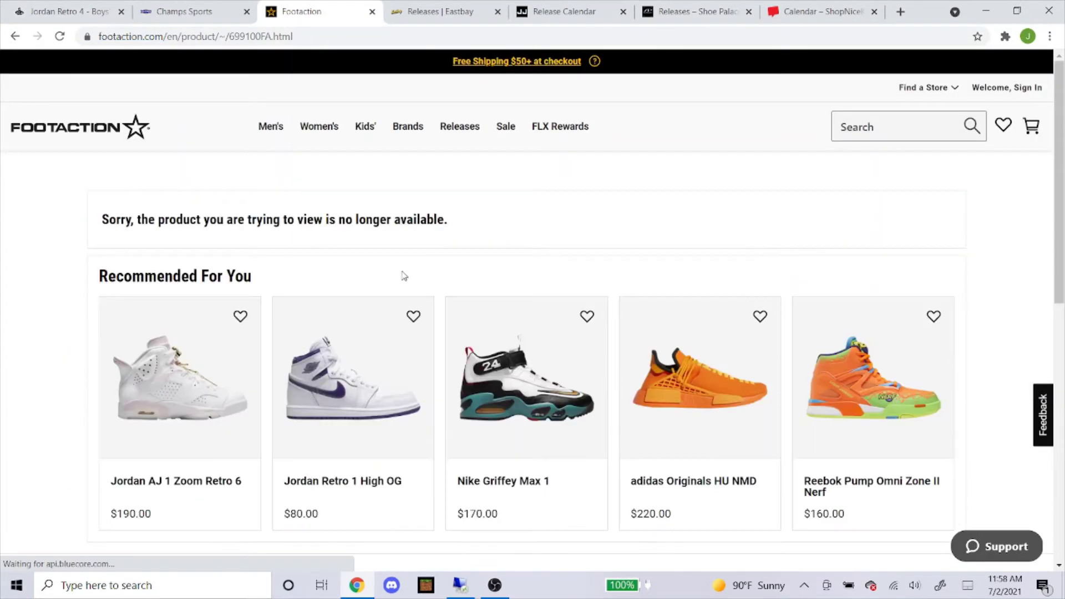
{"action": "left_click", "coordinate": [263, 36]}
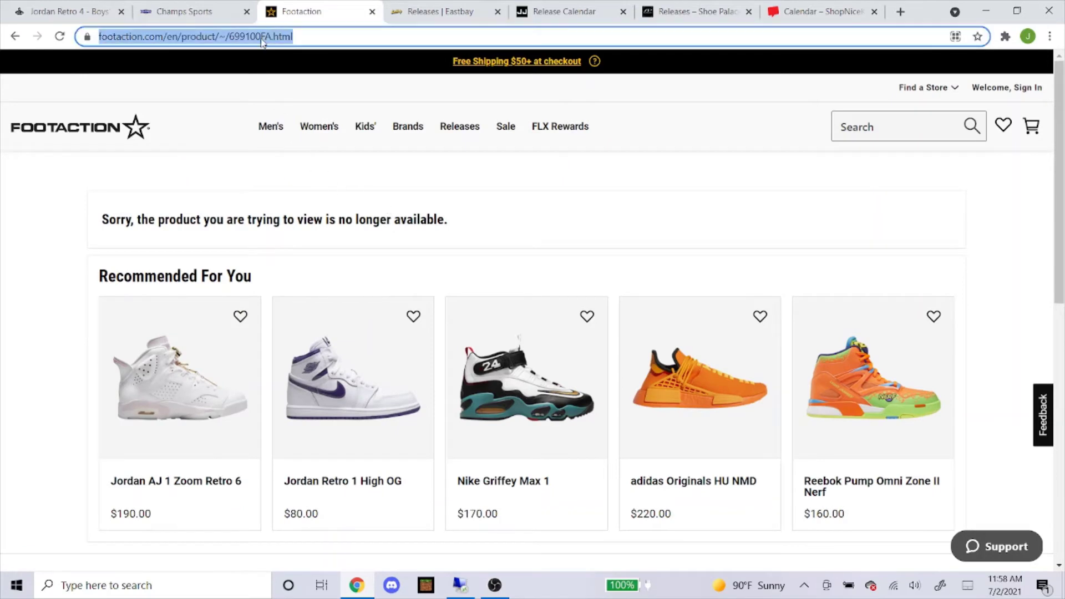
{"action": "left_click", "coordinate": [263, 36]}
{"action": "left_click_drag", "start_coordinate": [285, 37], "coordinate": [321, 39]}
{"action": "right_click", "coordinate": [325, 40]}
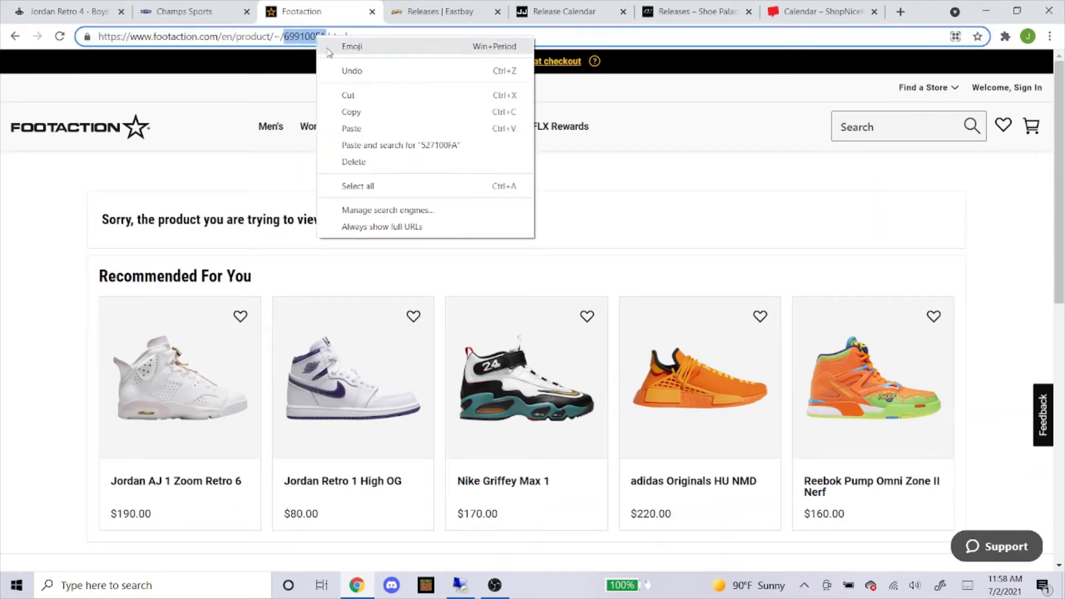
{"action": "left_click", "coordinate": [352, 110]}
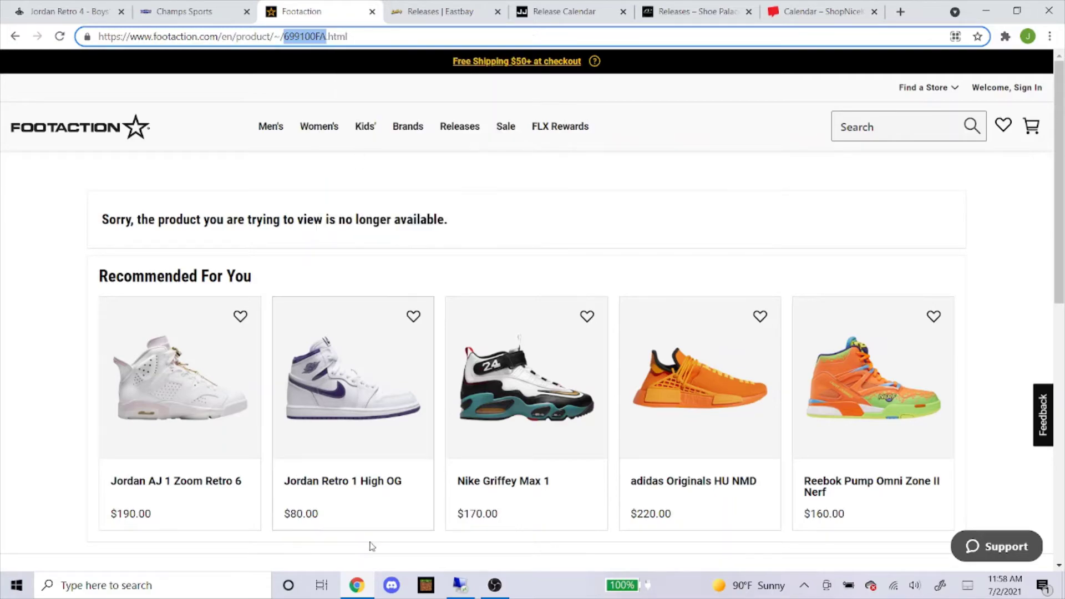
In the bot's Footaction task, replace the product number with 699100FA, submit the task and close the task form.
{"action": "left_click", "coordinate": [460, 585]}
{"action": "double_click", "coordinate": [379, 248]}
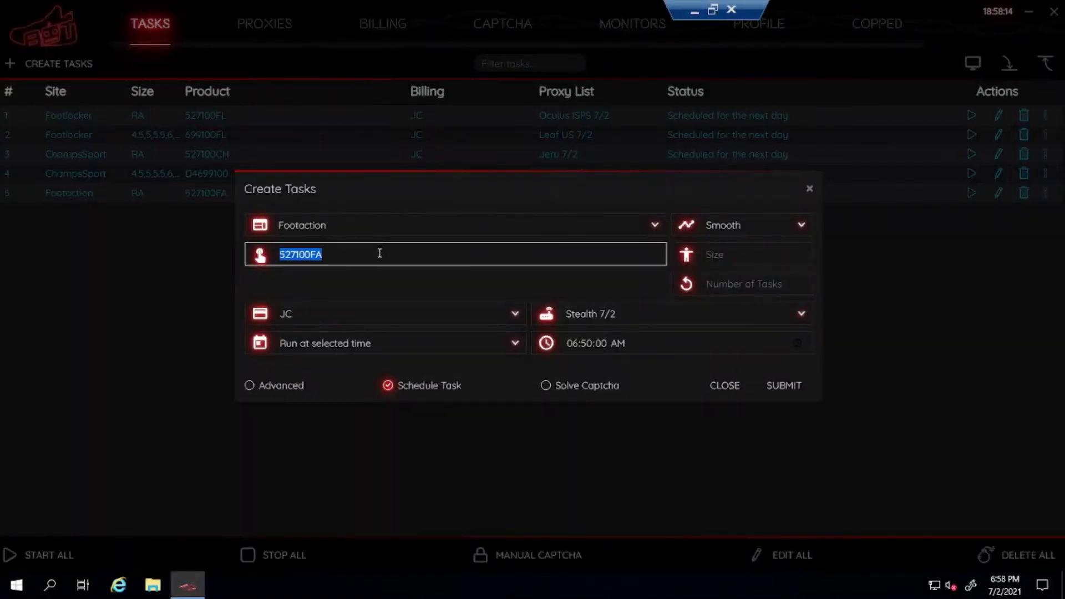
{"action": "right_click", "coordinate": [379, 253]}
{"action": "left_click", "coordinate": [402, 284]}
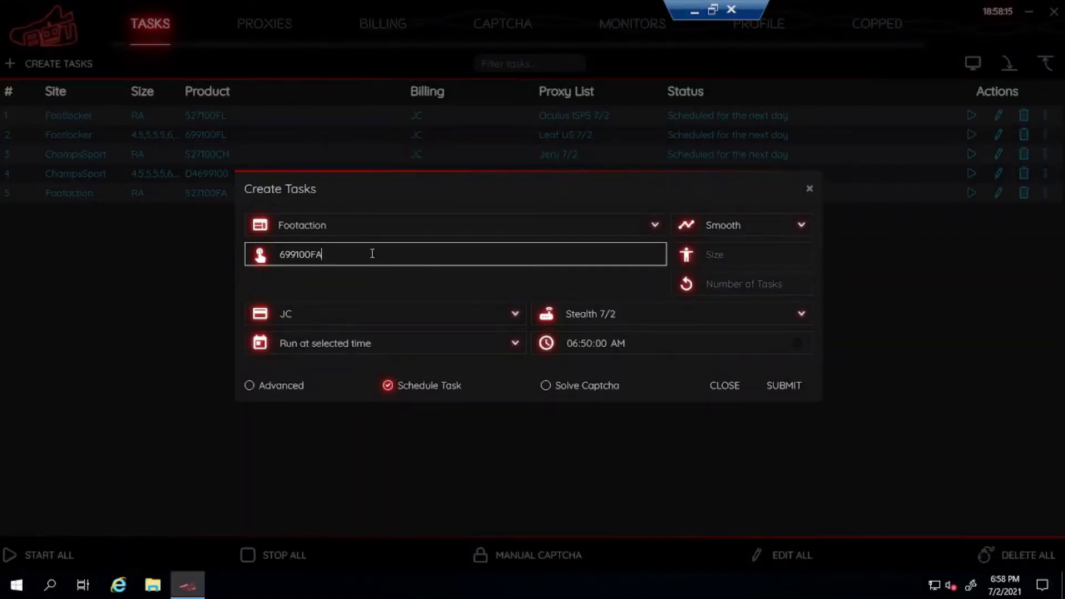
{"action": "left_click", "coordinate": [795, 390]}
{"action": "left_click", "coordinate": [728, 390]}
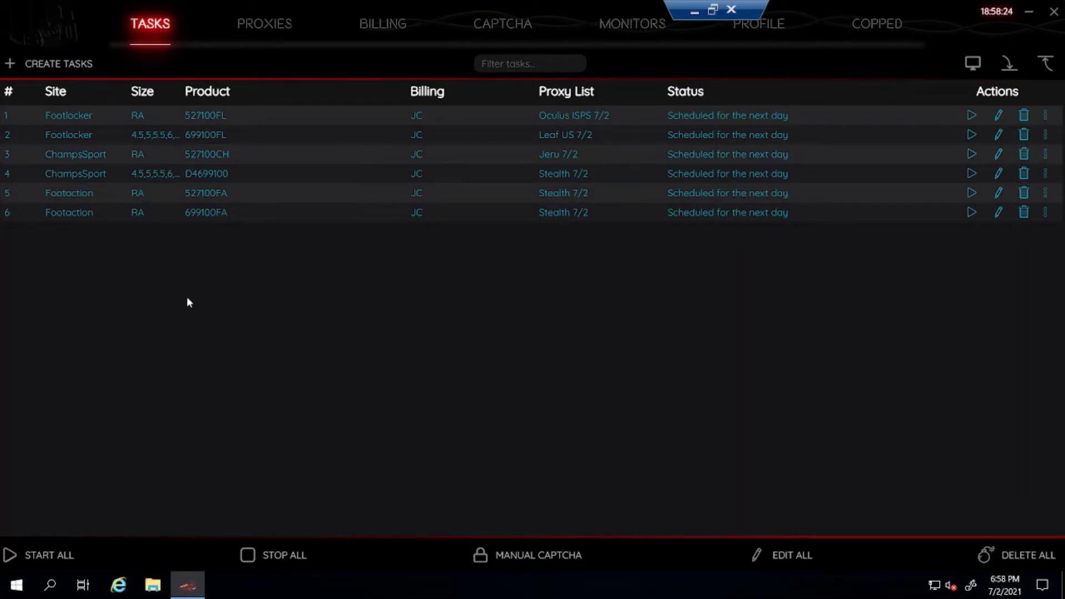
Start a new task for the Eastbay site and clear its product number.
{"action": "left_click", "coordinate": [77, 66]}
{"action": "left_click", "coordinate": [338, 223]}
{"action": "type", "text": "eas"}
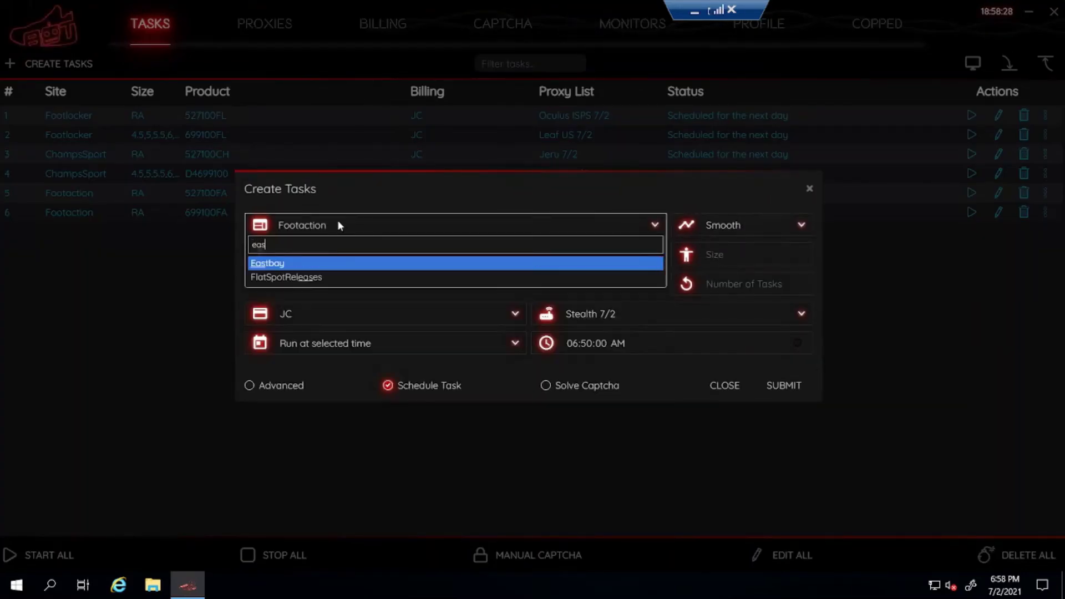
{"action": "left_click", "coordinate": [324, 265]}
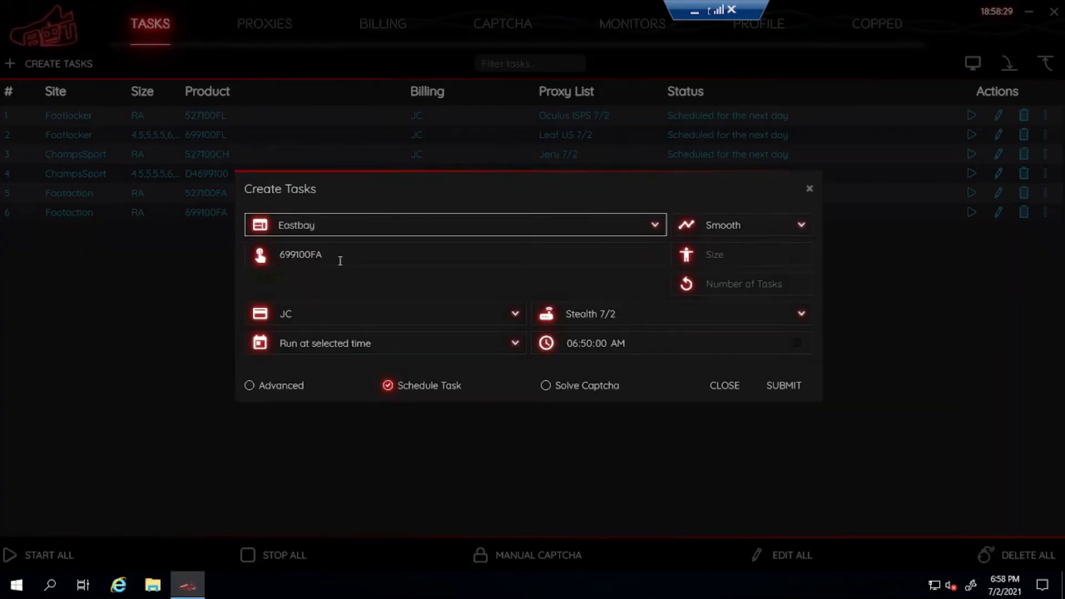
{"action": "left_click", "coordinate": [565, 256]}
{"action": "key", "text": "ctrl+a"}
{"action": "key", "text": "BackSpace"}
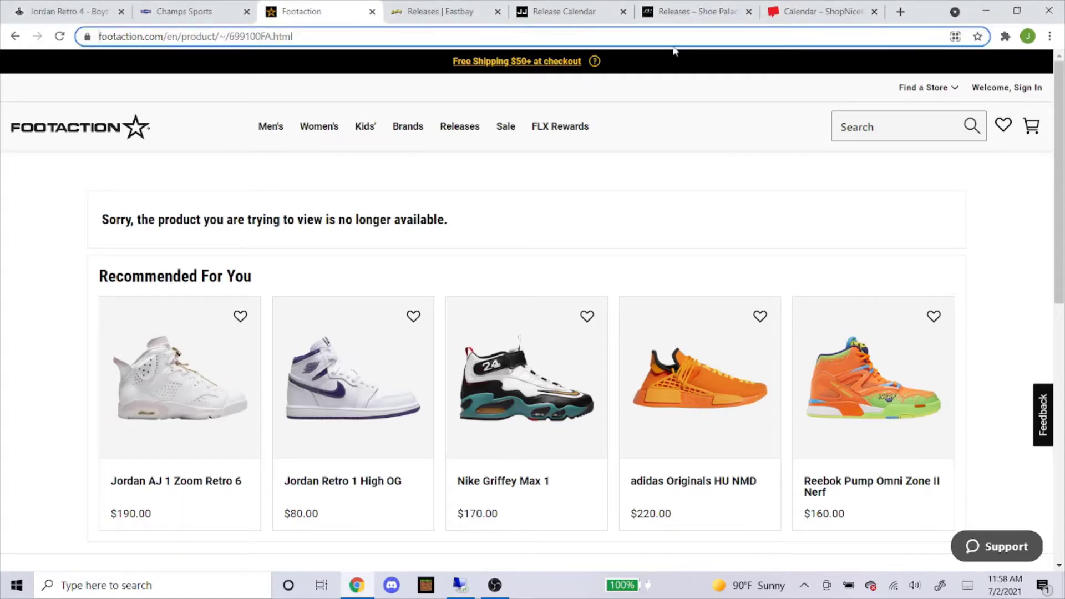
In the browser, open Eastbay's men's Jordan Retro 4, review its available sizes and copy product number T8527100 from the details.
{"action": "left_click", "coordinate": [457, 17]}
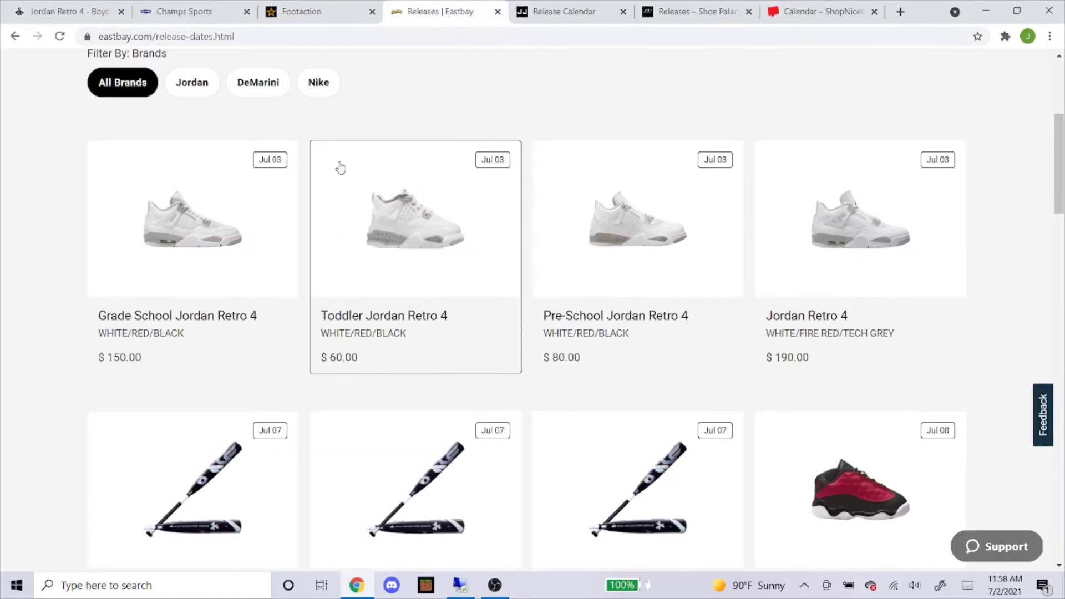
{"action": "left_click", "coordinate": [836, 215]}
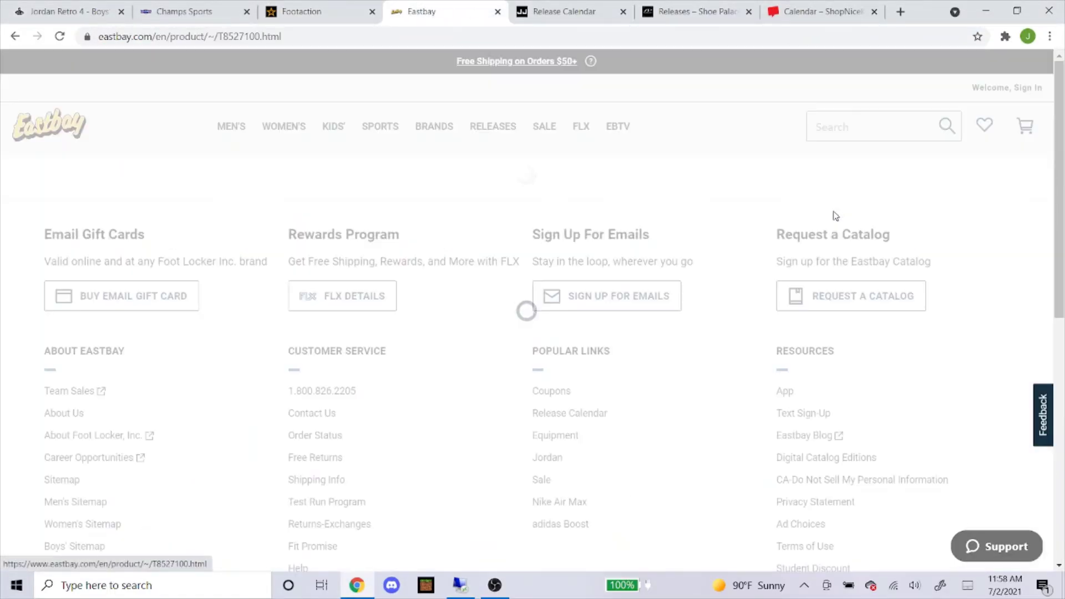
{"action": "scroll", "coordinate": [682, 238], "scroll_direction": "down", "scroll_amount": 2}
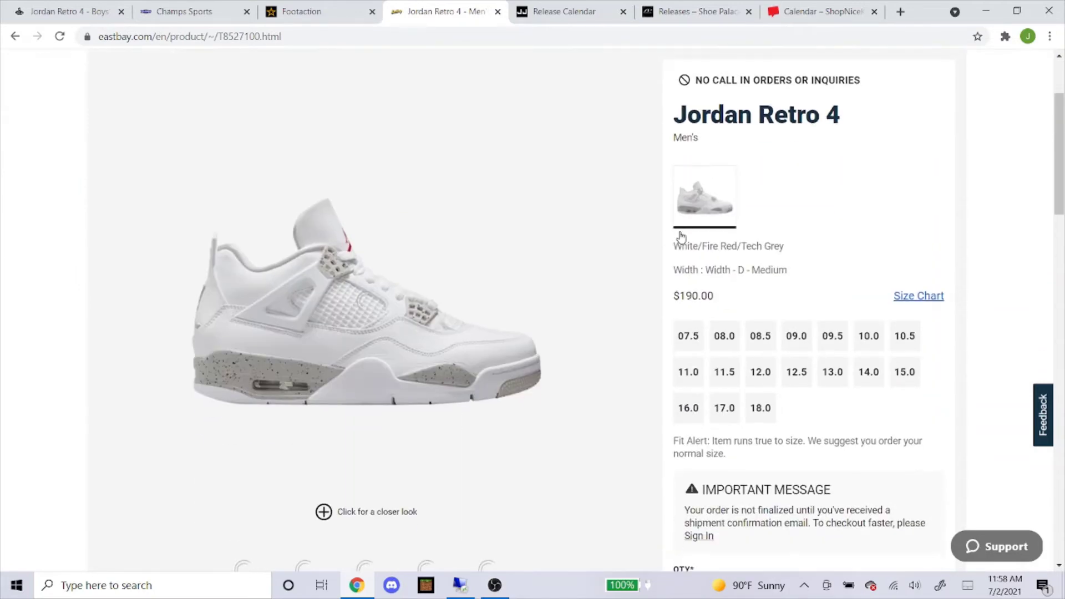
{"action": "scroll", "coordinate": [684, 244], "scroll_direction": "down", "scroll_amount": 1}
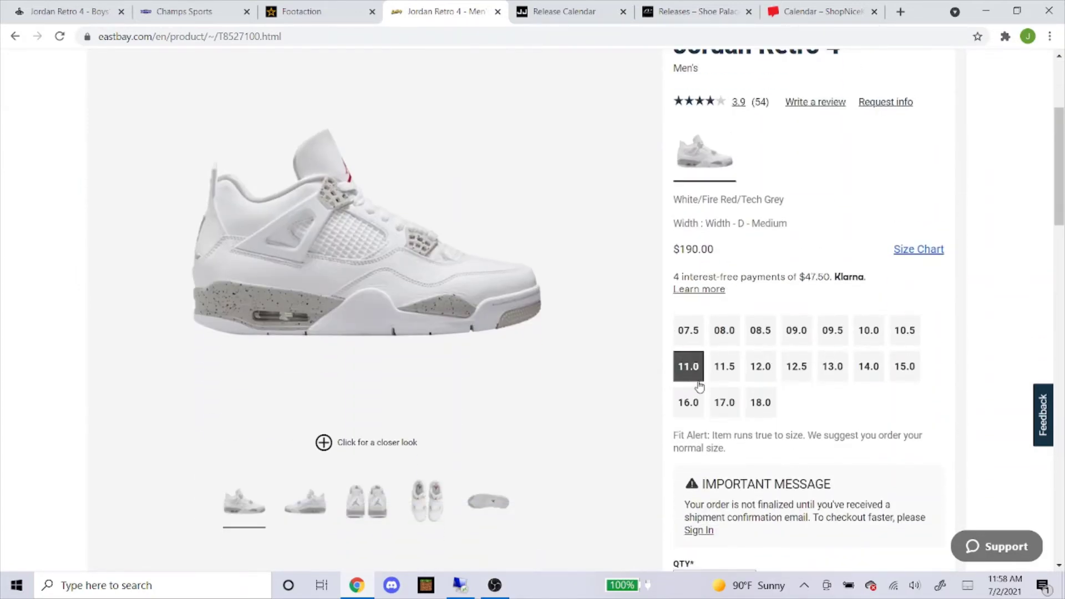
{"action": "scroll", "coordinate": [711, 416], "scroll_direction": "down", "scroll_amount": 4}
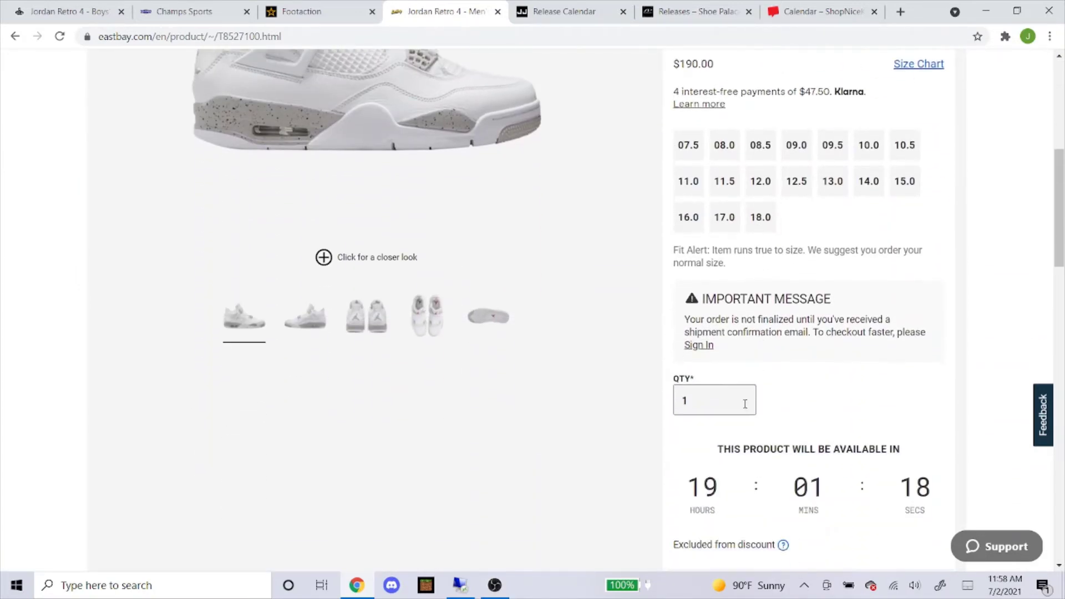
{"action": "scroll", "coordinate": [659, 419], "scroll_direction": "up", "scroll_amount": 2}
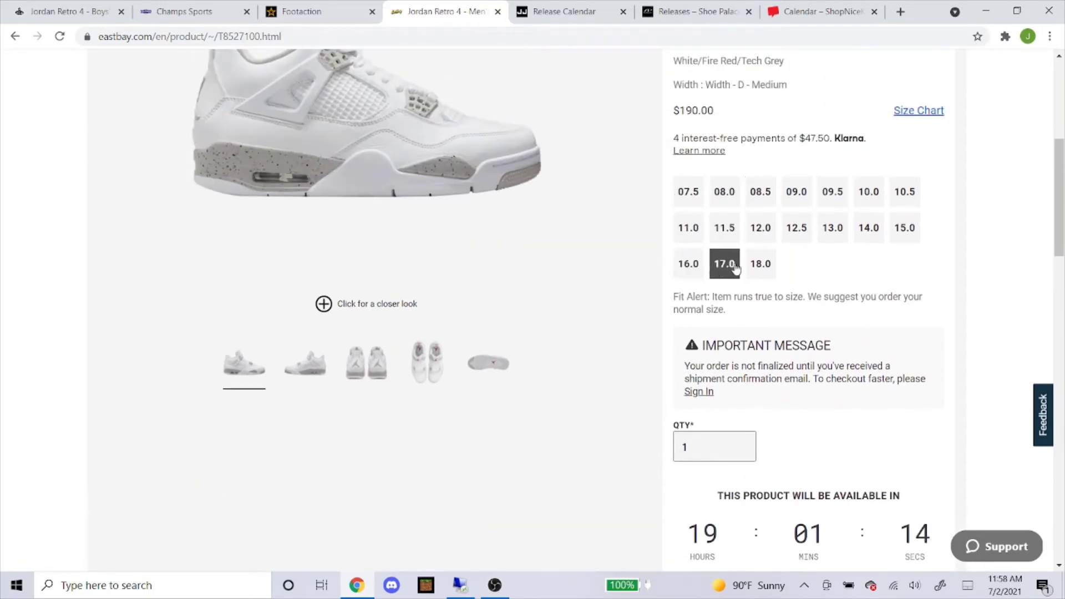
{"action": "scroll", "coordinate": [528, 309], "scroll_direction": "down", "scroll_amount": 6}
{"action": "scroll", "coordinate": [439, 335], "scroll_direction": "up", "scroll_amount": 2}
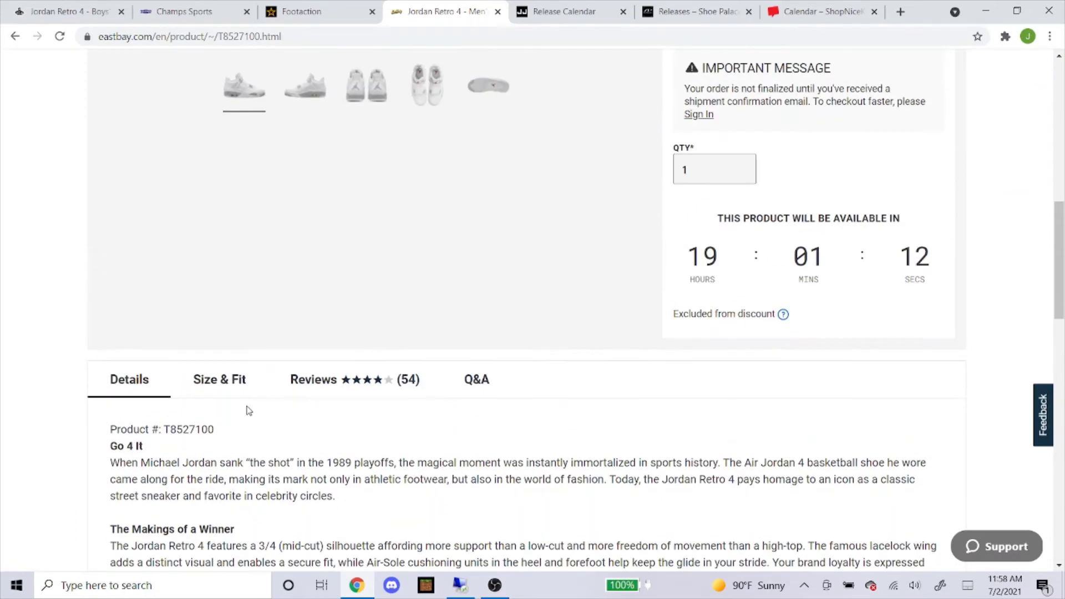
{"action": "double_click", "coordinate": [187, 429]}
{"action": "right_click", "coordinate": [197, 430]}
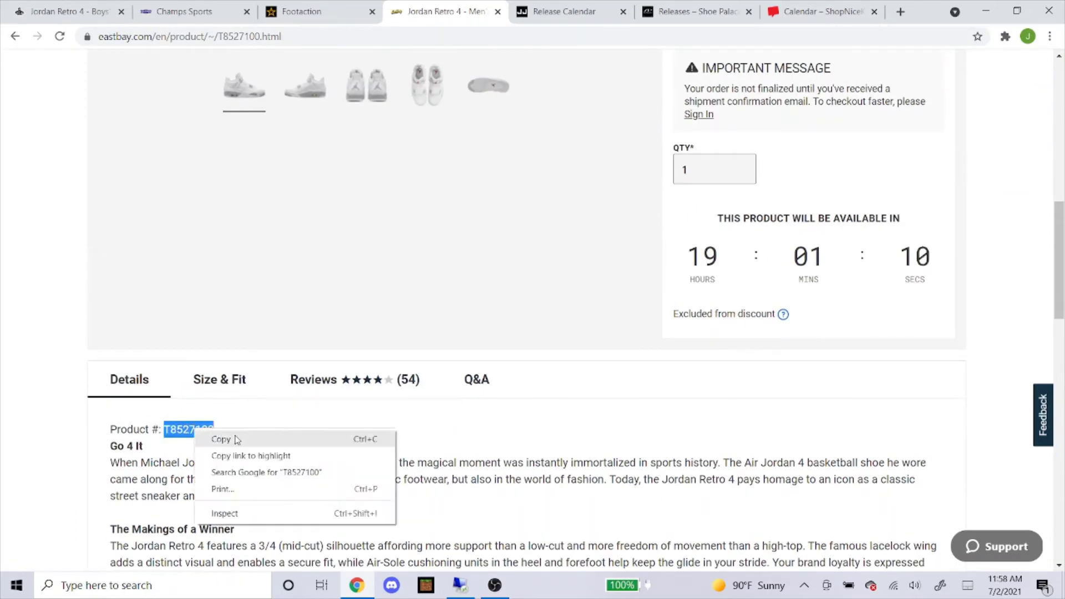
{"action": "left_click", "coordinate": [203, 438]}
Return to the bot and enter T8527100 as the Eastbay task's product number.
{"action": "left_click", "coordinate": [462, 588]}
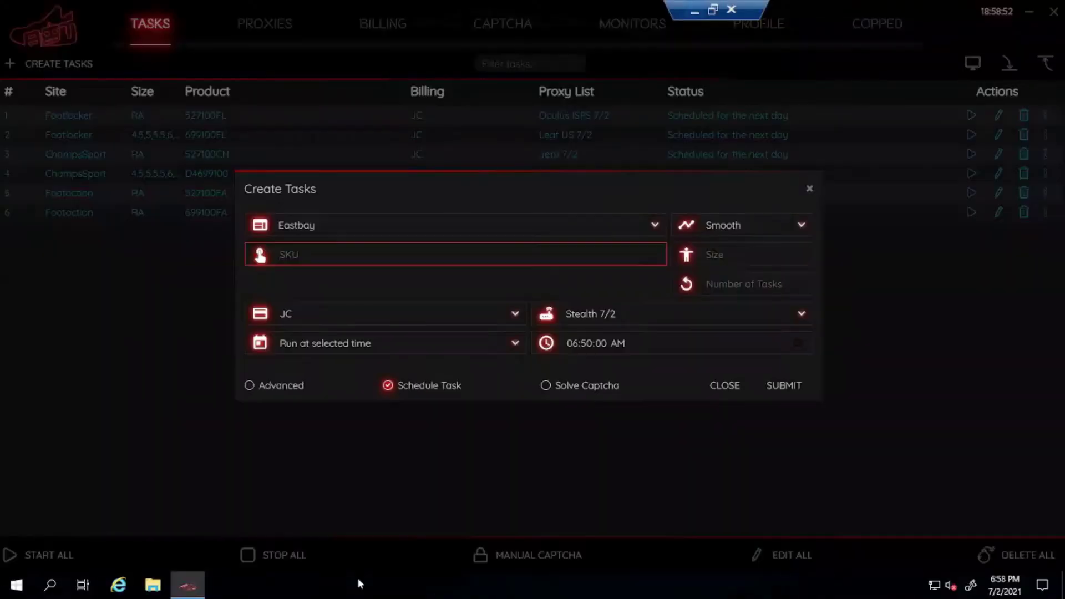
{"action": "right_click", "coordinate": [369, 254]}
{"action": "left_click", "coordinate": [384, 281]}
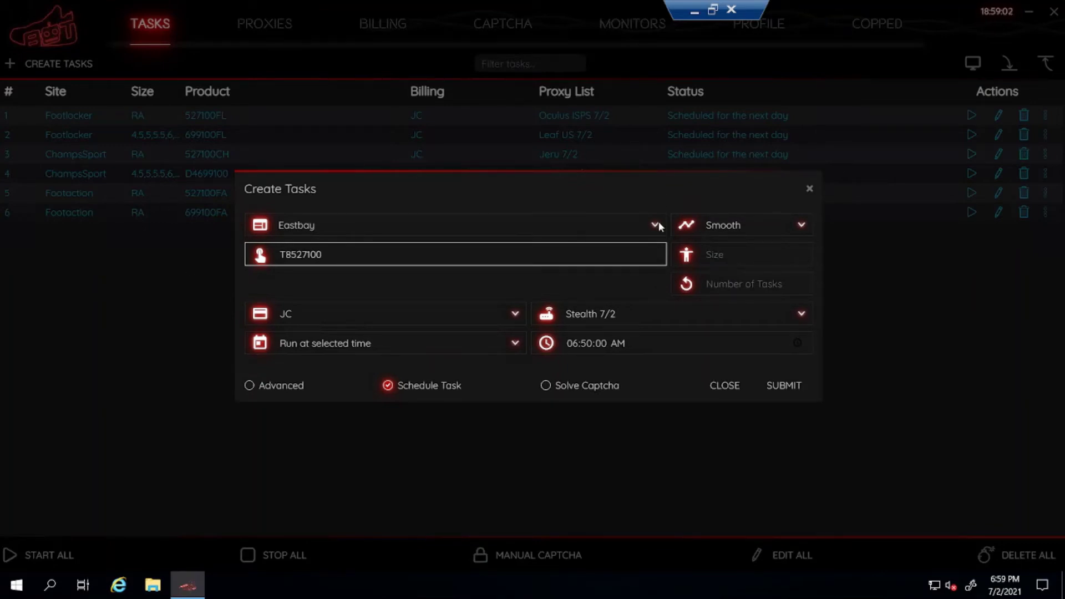
Enter sizes 7.5,8,8.5,9,9.5,10,10.5,11,11.5,12,12.5,13,14 for the Eastbay task.
{"action": "left_click", "coordinate": [714, 255]}
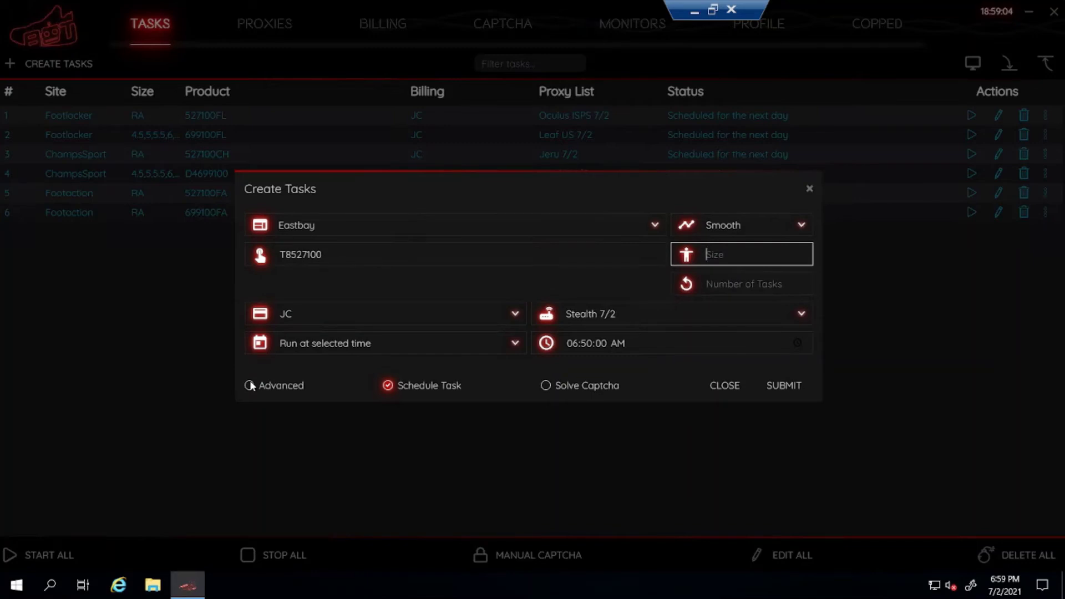
{"action": "type", "text": "7"}
{"action": "type", "text": ",5,8,8,5,9,9"}
{"action": "type", "text": ",5"}
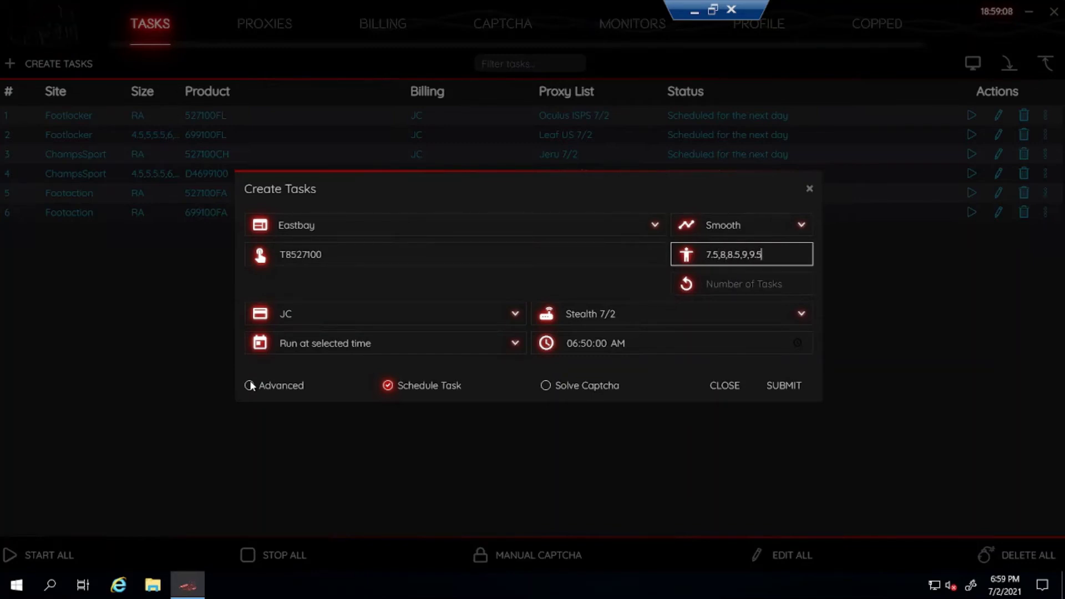
{"action": "type", "text": ",10,10.5,11"}
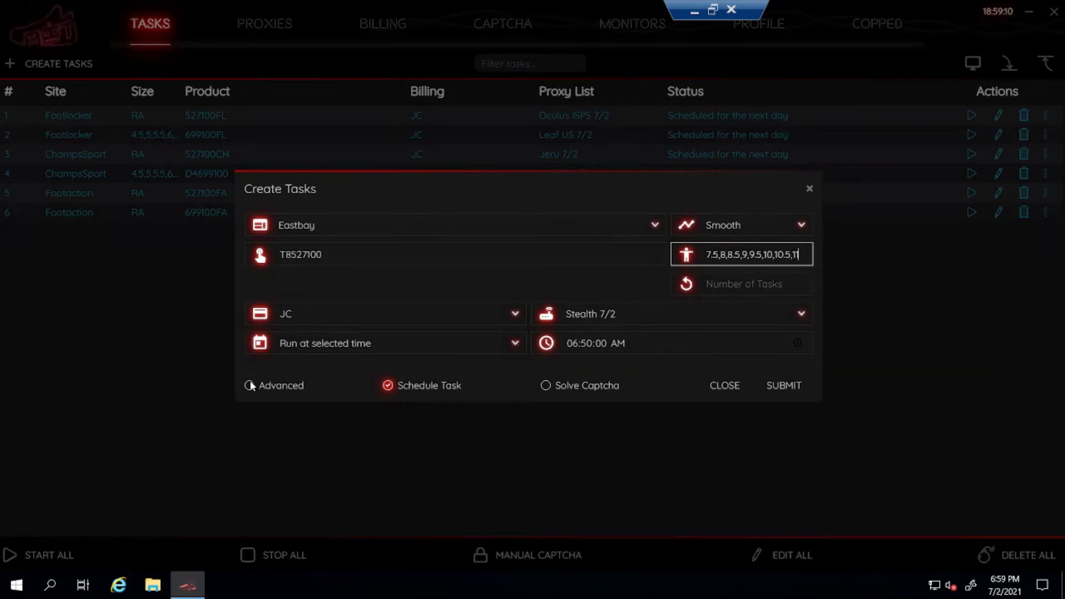
{"action": "type", "text": ",11.5,12,12.5,13,14"}
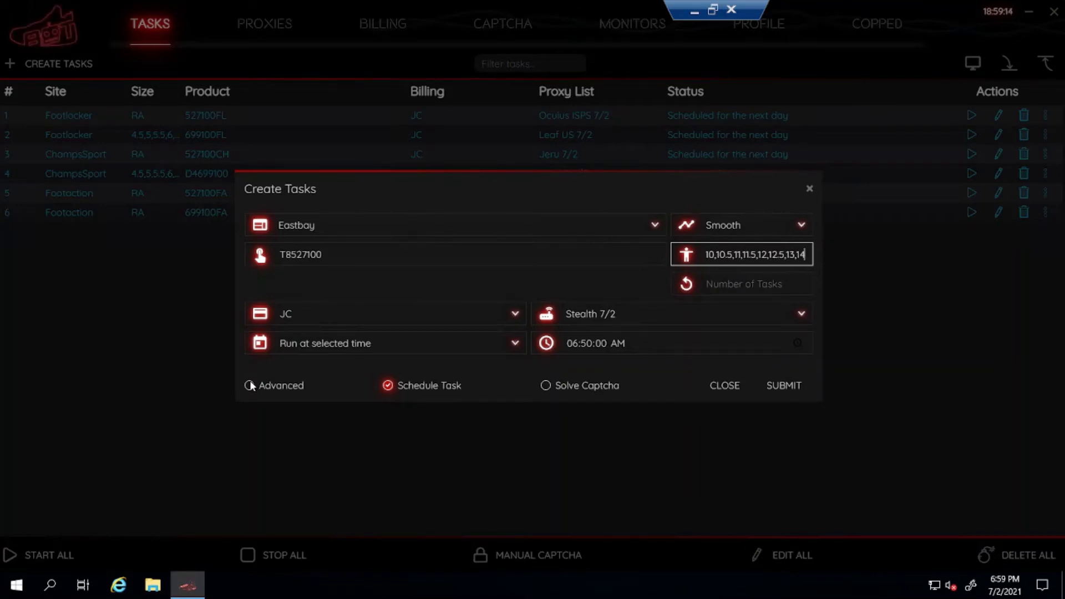
Add size 15 to the Eastbay task, set its proxy list to Oculus ISPS 7/2 and submit it.
{"action": "type", "text": ",15"}
{"action": "left_click", "coordinate": [379, 286]}
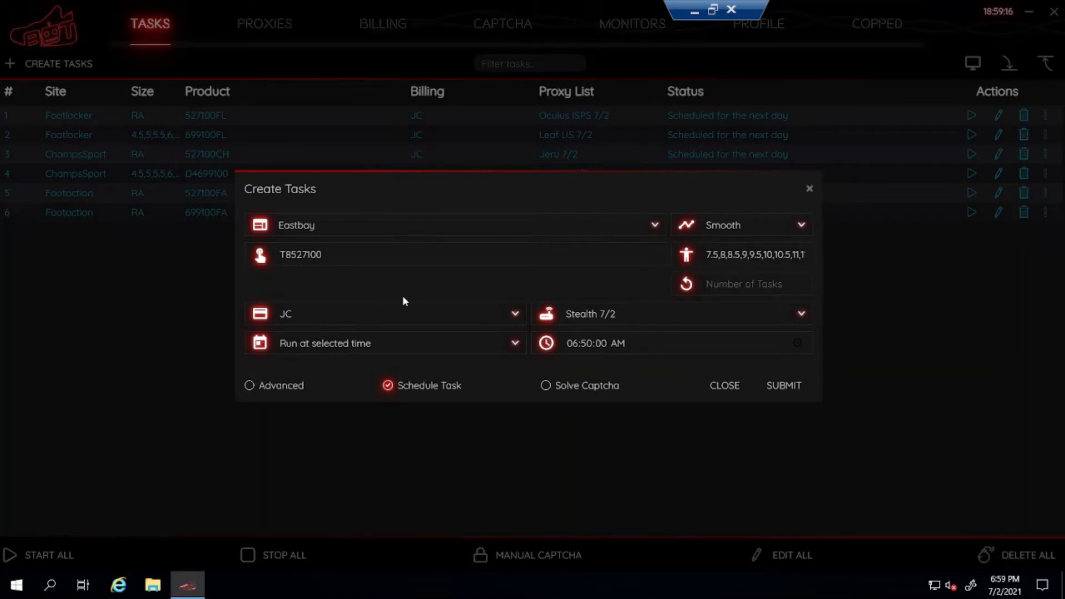
{"action": "left_click", "coordinate": [586, 314]}
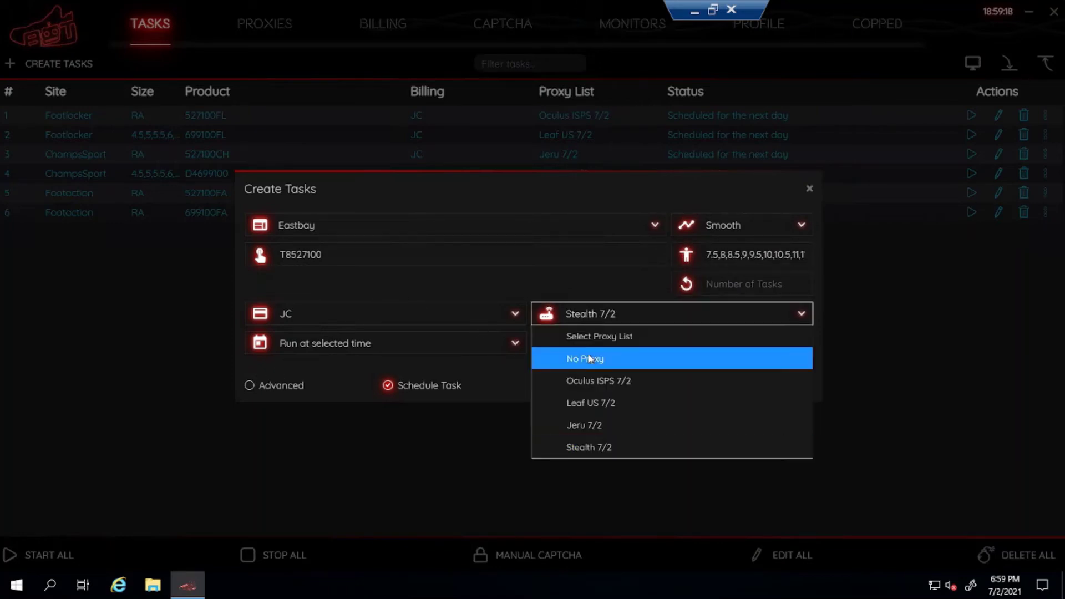
{"action": "left_click", "coordinate": [588, 378]}
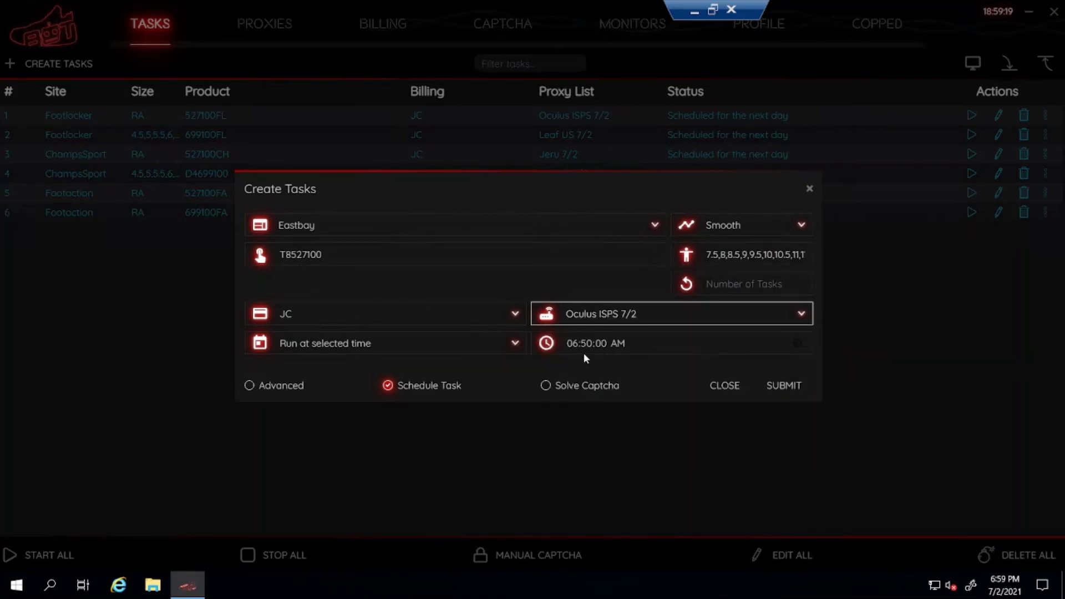
{"action": "left_click", "coordinate": [352, 386]}
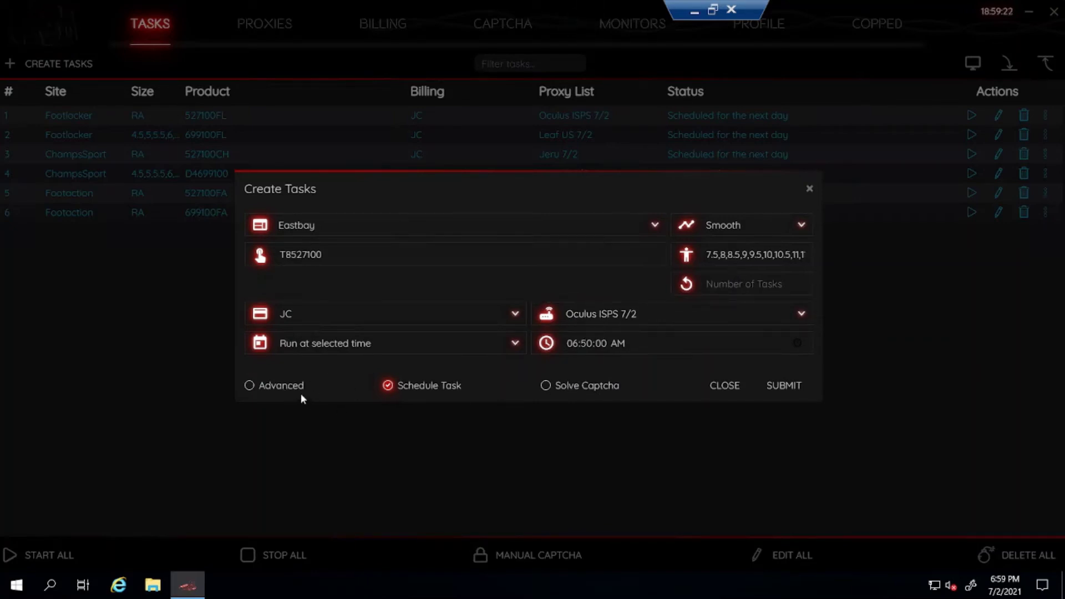
{"action": "left_click", "coordinate": [777, 386]}
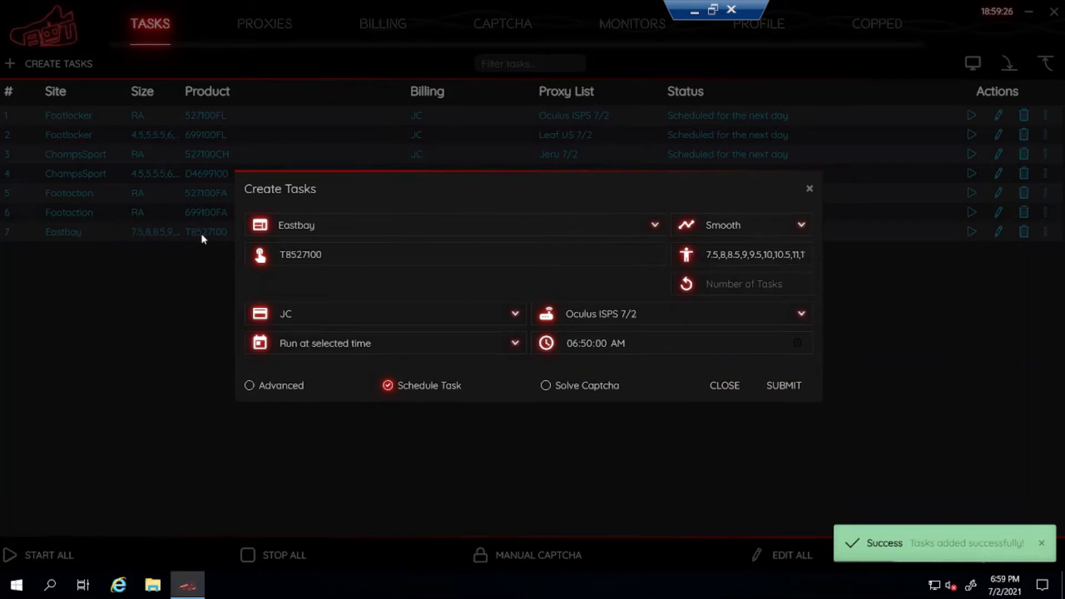
In the browser, open Eastbay's Grade School Jordan Retro 4 from the release list and copy product number D4699100 from its details.
{"action": "left_click", "coordinate": [694, 11]}
{"action": "double_click", "coordinate": [188, 420]}
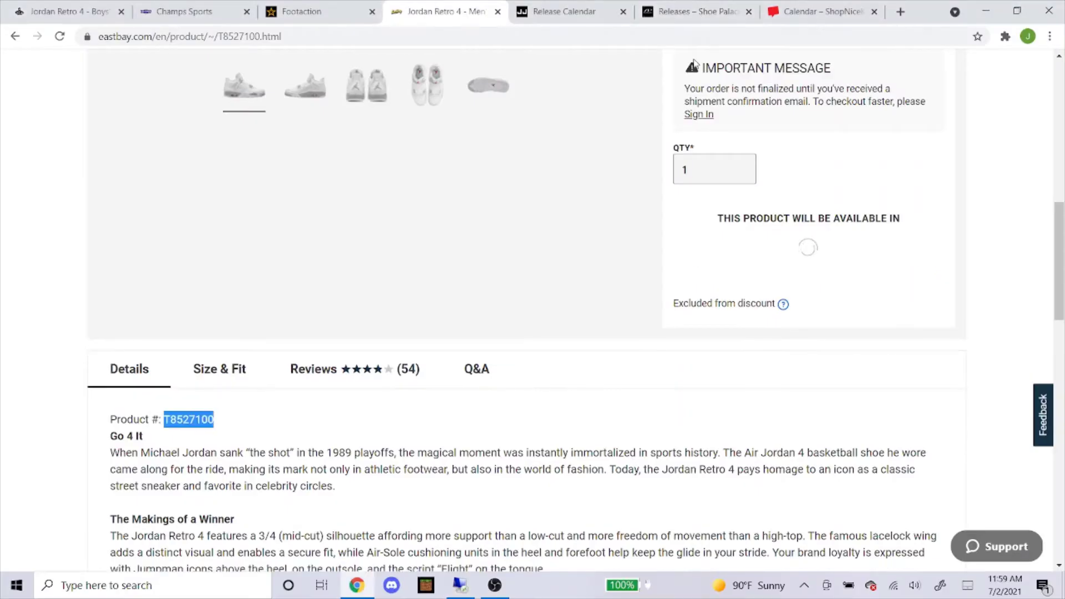
{"action": "left_click", "coordinate": [15, 36]}
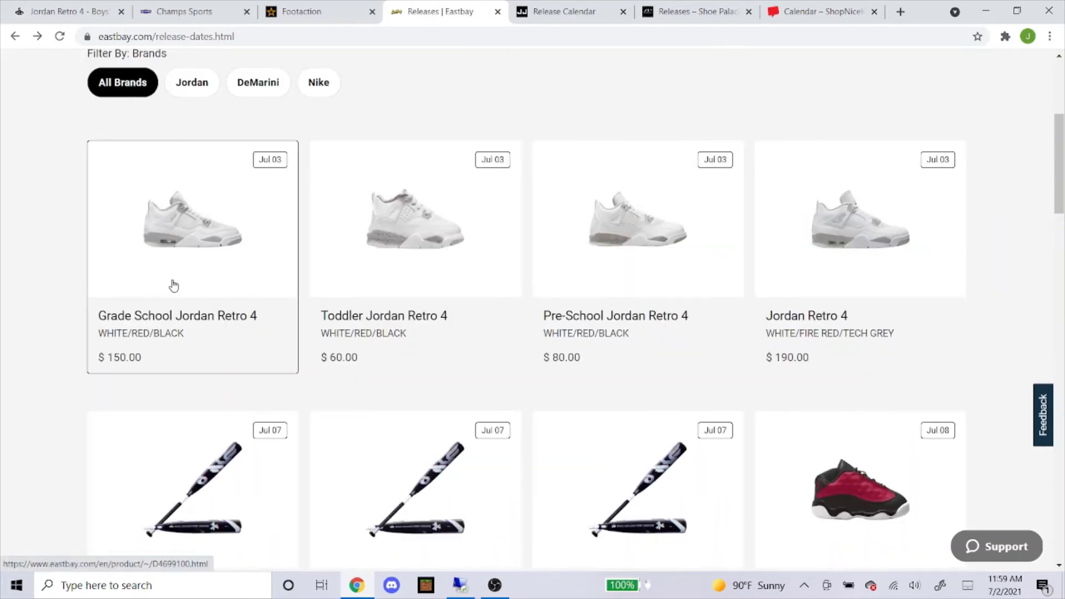
{"action": "left_click", "coordinate": [157, 275]}
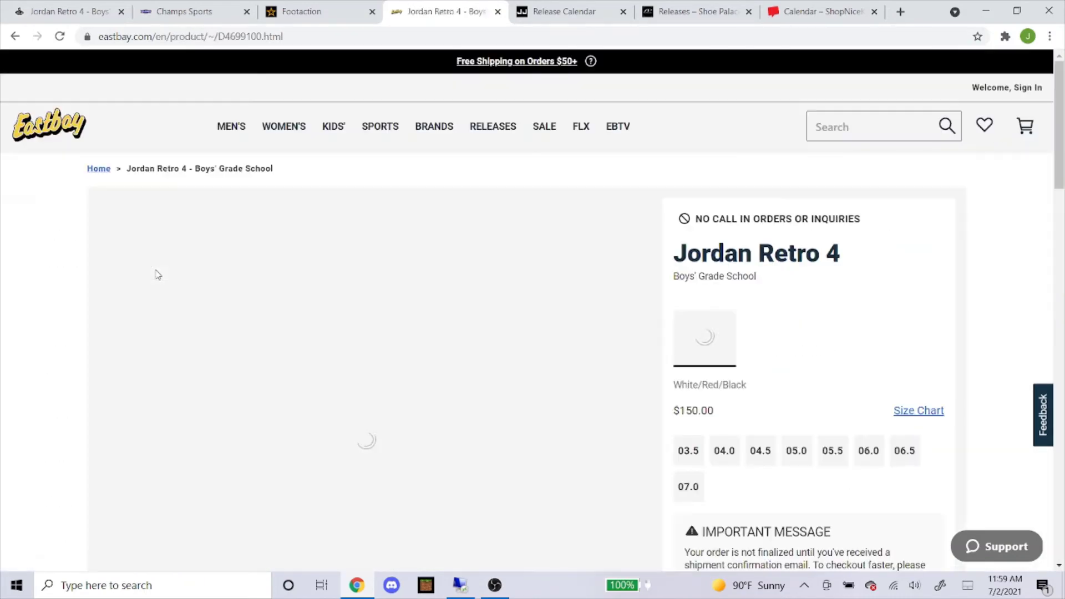
{"action": "scroll", "coordinate": [195, 264], "scroll_direction": "down", "scroll_amount": 6}
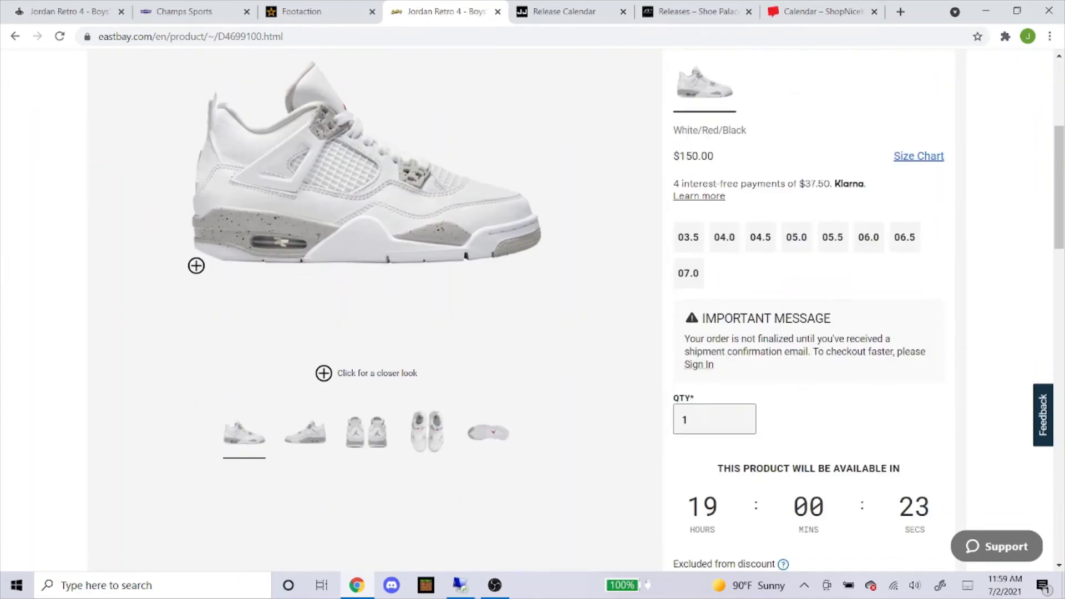
{"action": "scroll", "coordinate": [197, 265], "scroll_direction": "down", "scroll_amount": 3}
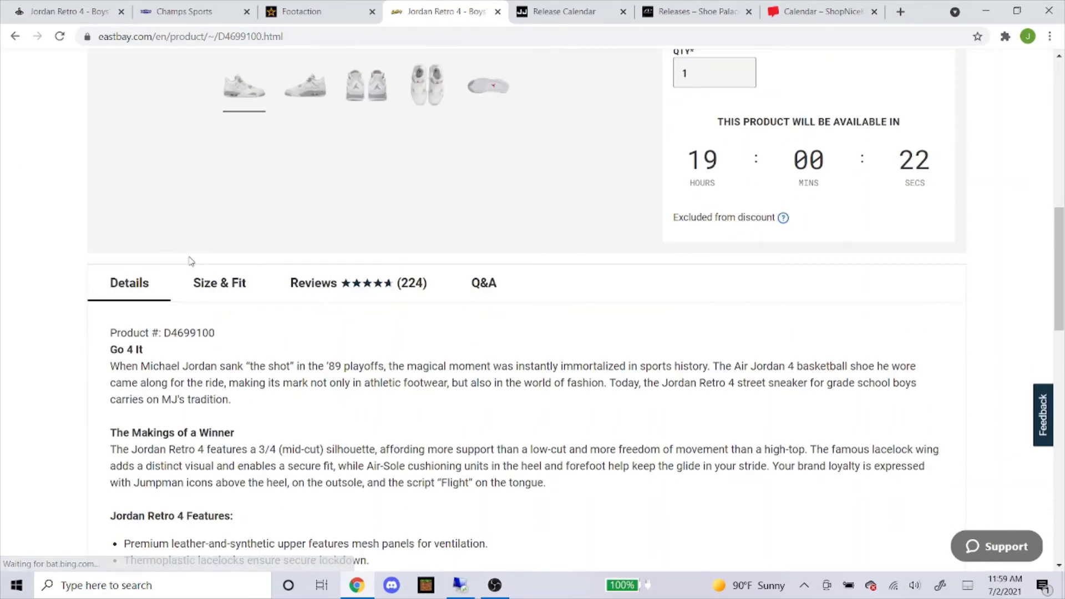
{"action": "double_click", "coordinate": [178, 333]}
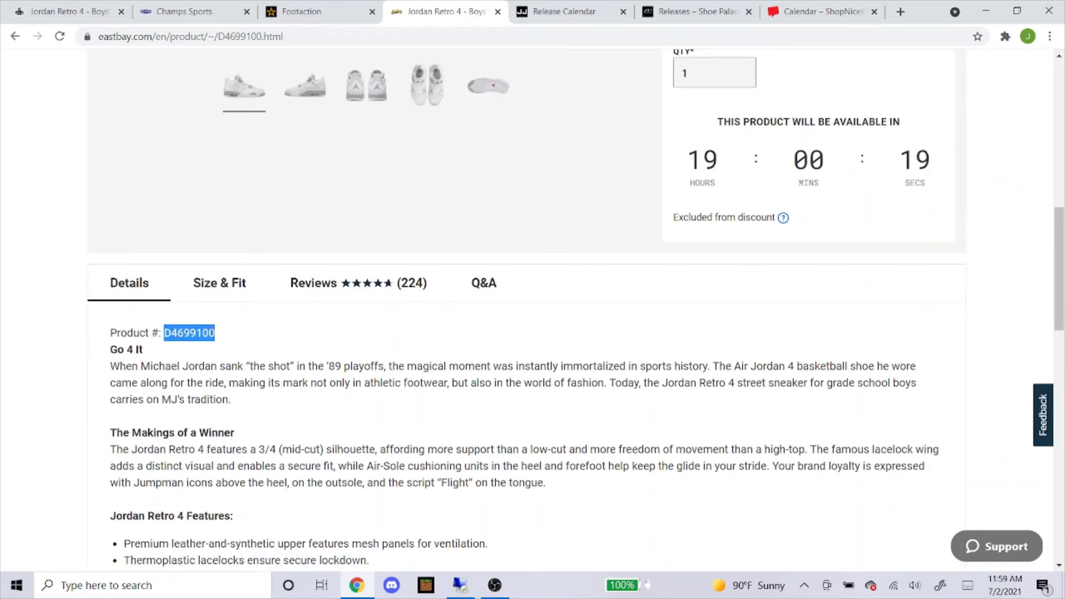
{"action": "right_click", "coordinate": [210, 334]}
{"action": "left_click", "coordinate": [227, 341]}
{"action": "scroll", "coordinate": [236, 345], "scroll_direction": "up", "scroll_amount": 5}
{"action": "scroll", "coordinate": [235, 345], "scroll_direction": "up", "scroll_amount": 3}
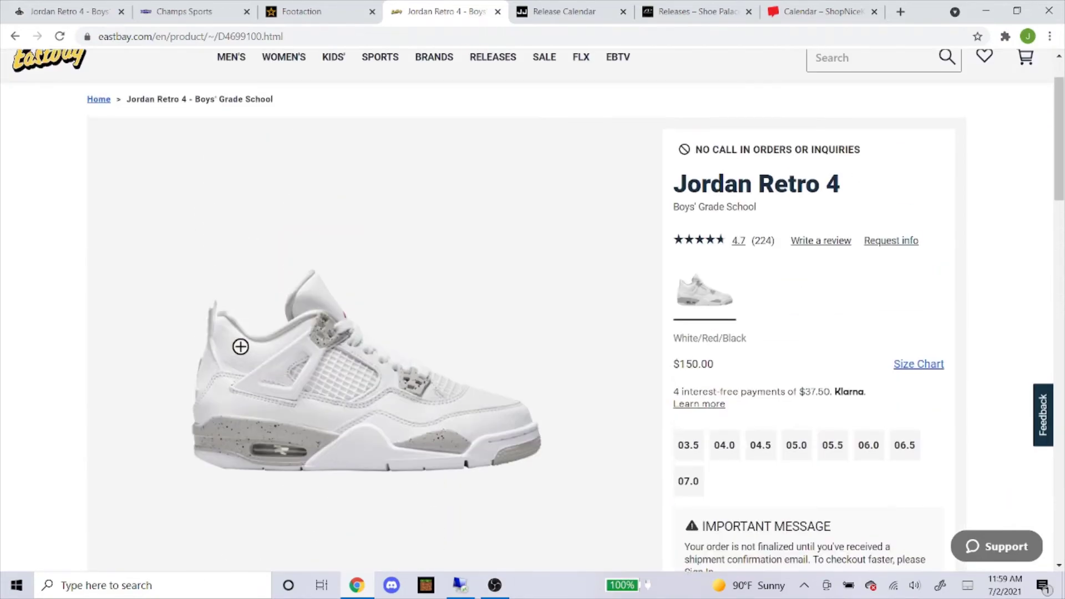
Return to the bot, submit another Eastbay task with product number D4699100 and close the task form.
{"action": "left_click", "coordinate": [460, 580]}
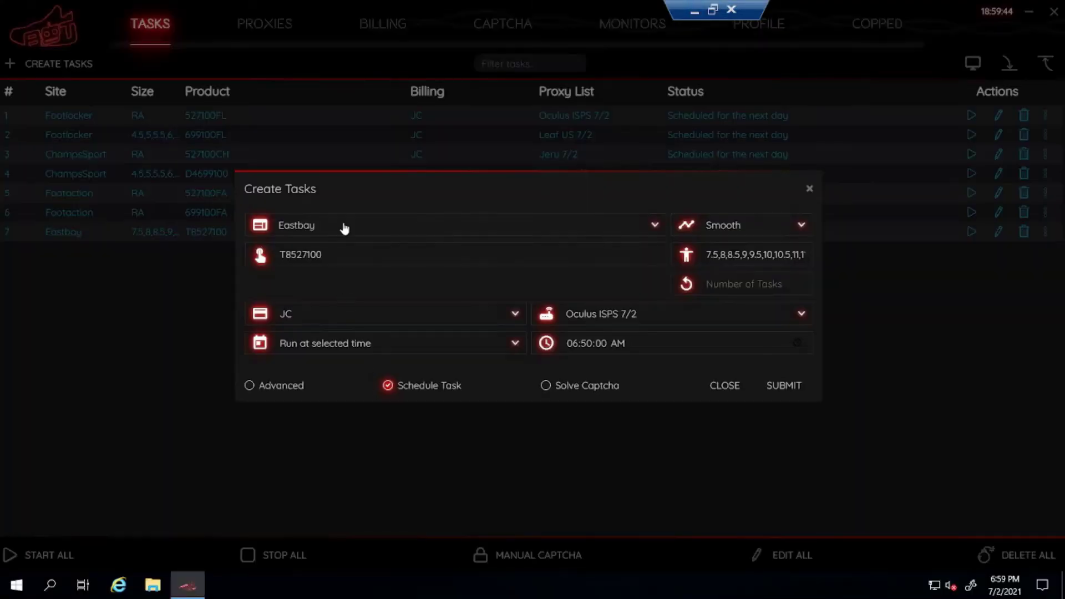
{"action": "left_click", "coordinate": [345, 261]}
{"action": "double_click", "coordinate": [345, 257]}
{"action": "right_click", "coordinate": [343, 258]}
{"action": "left_click", "coordinate": [366, 286]}
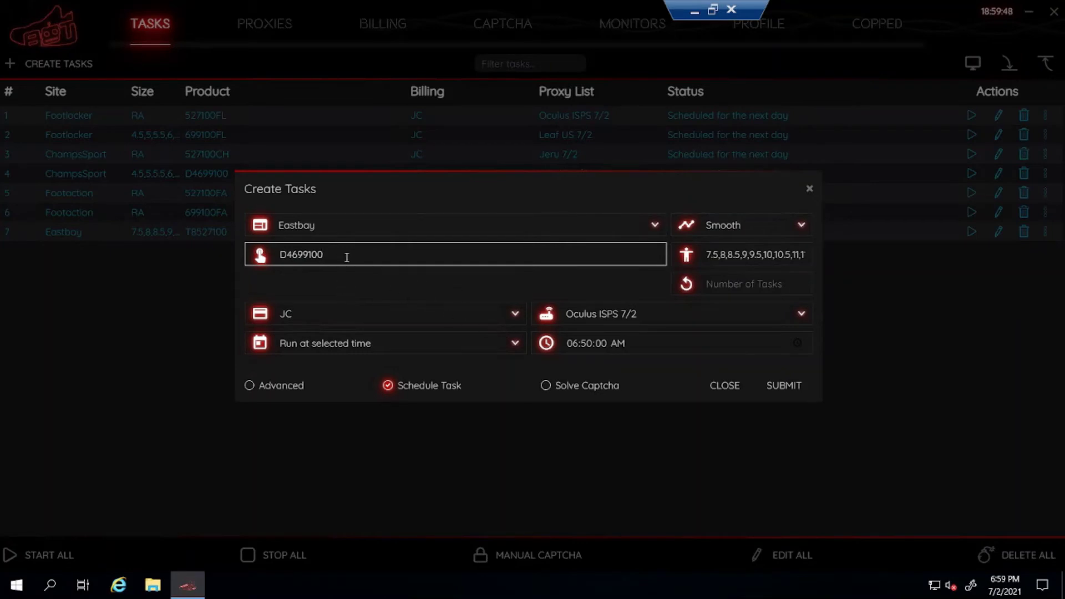
{"action": "left_click", "coordinate": [786, 387]}
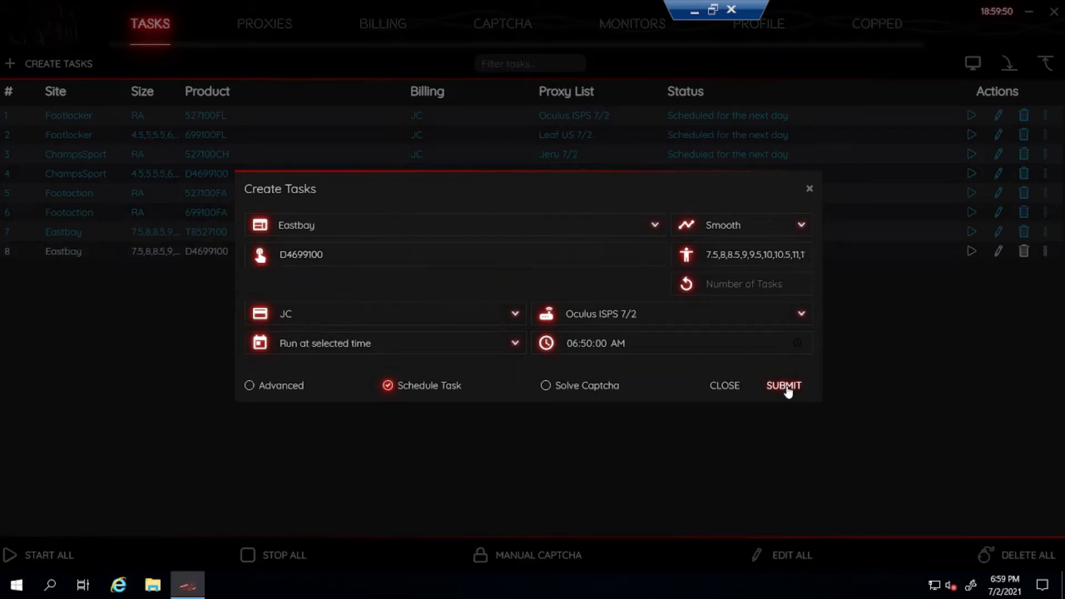
{"action": "left_click", "coordinate": [737, 390]}
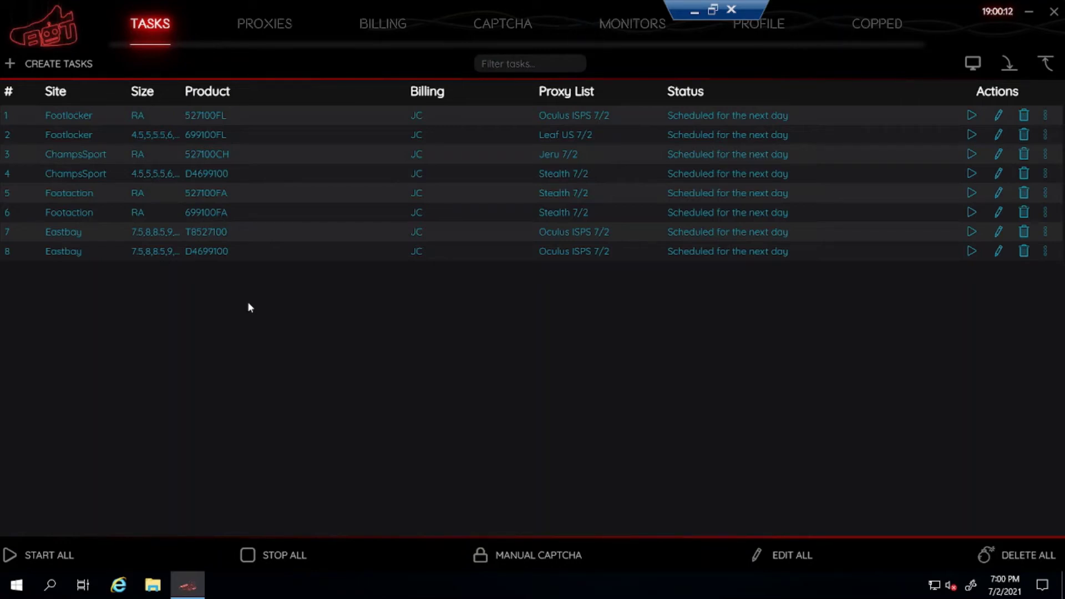
Start a new task for the ShoePalace site and set its mode to Cyborg3.0.
{"action": "left_click", "coordinate": [47, 66]}
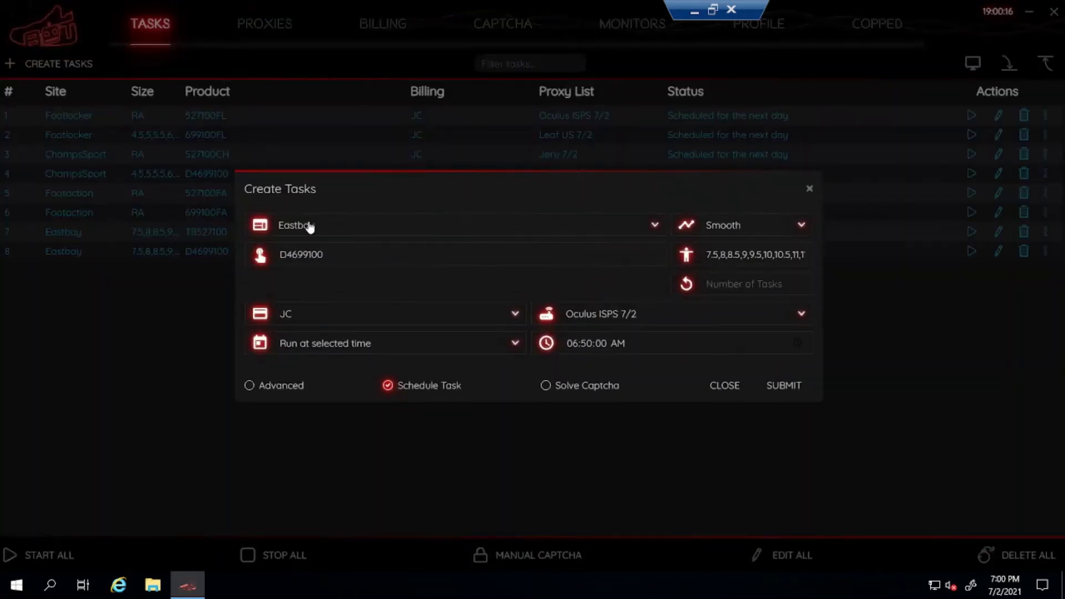
{"action": "left_click", "coordinate": [309, 226]}
{"action": "type", "text": "shoepal"}
{"action": "key", "text": "Return"}
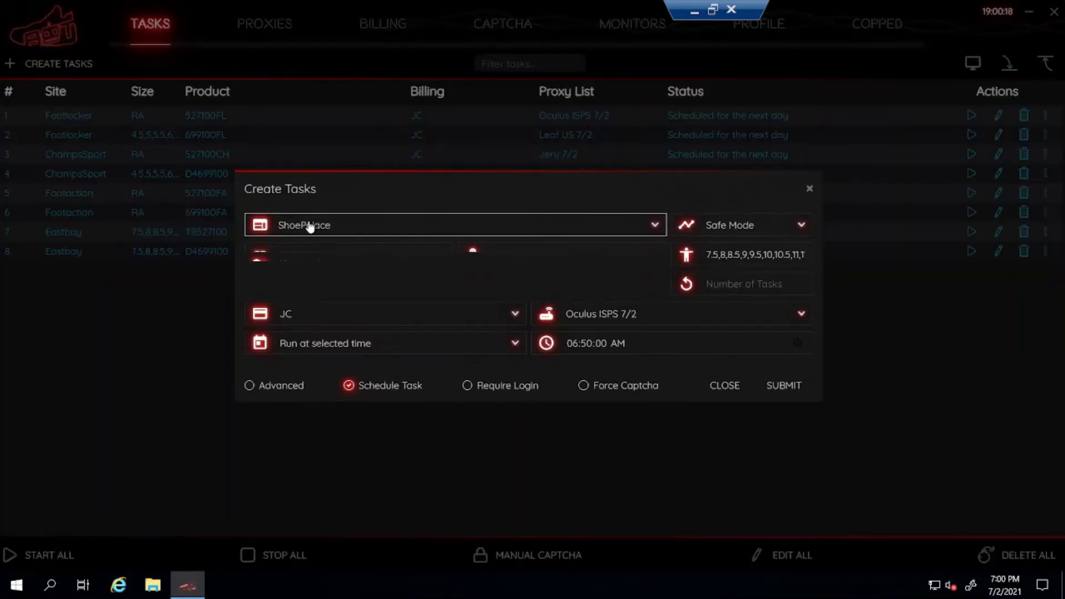
{"action": "left_click", "coordinate": [697, 224]}
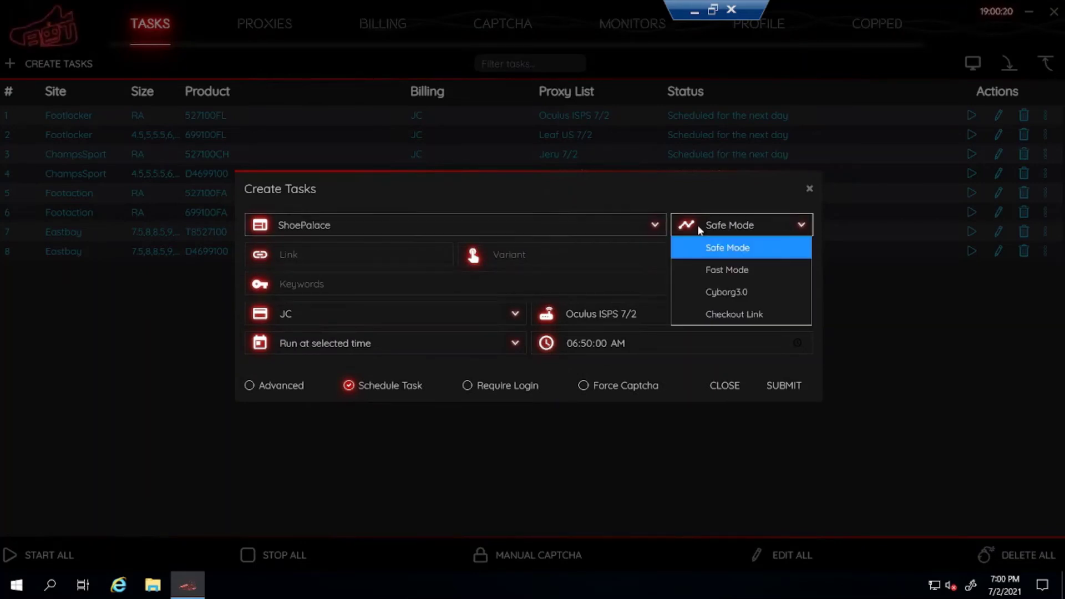
{"action": "left_click", "coordinate": [746, 290]}
{"action": "left_click", "coordinate": [378, 260]}
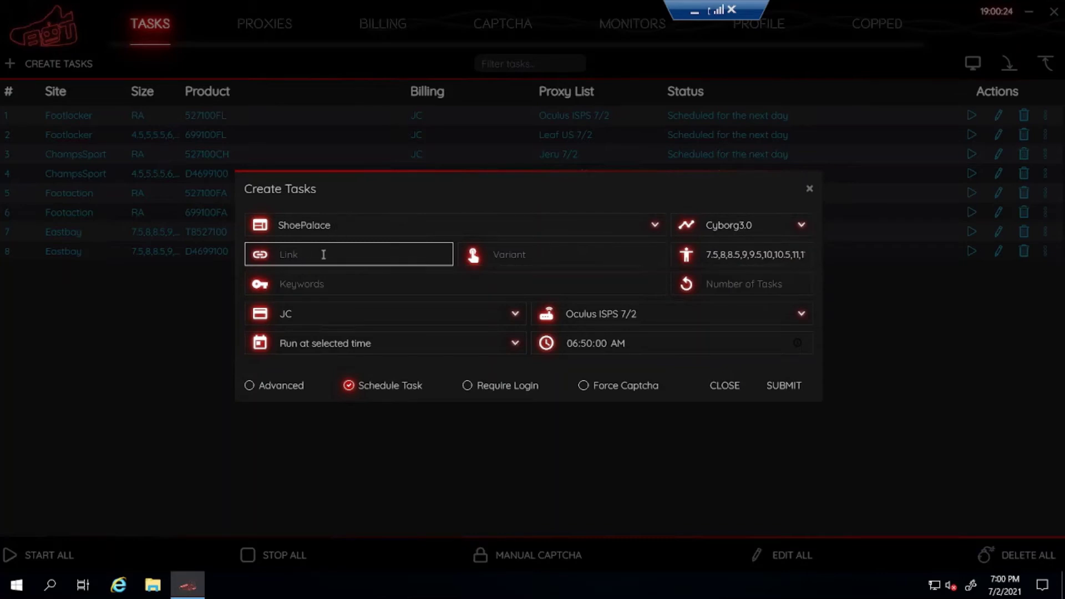
{"action": "left_click", "coordinate": [505, 255]}
{"action": "left_click", "coordinate": [440, 283]}
{"action": "left_click", "coordinate": [395, 258]}
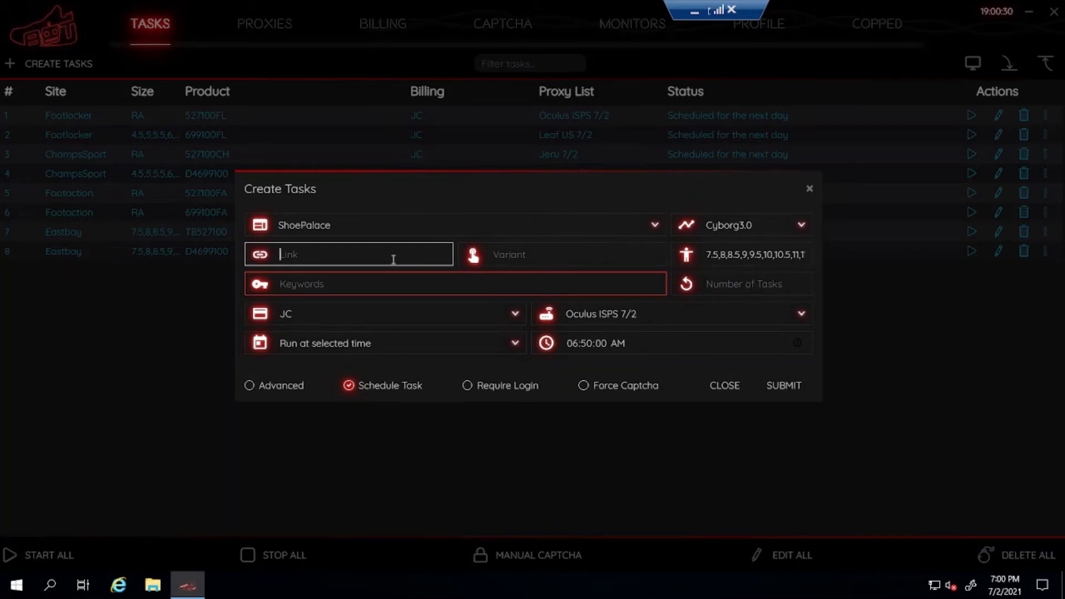
{"action": "left_click", "coordinate": [528, 250]}
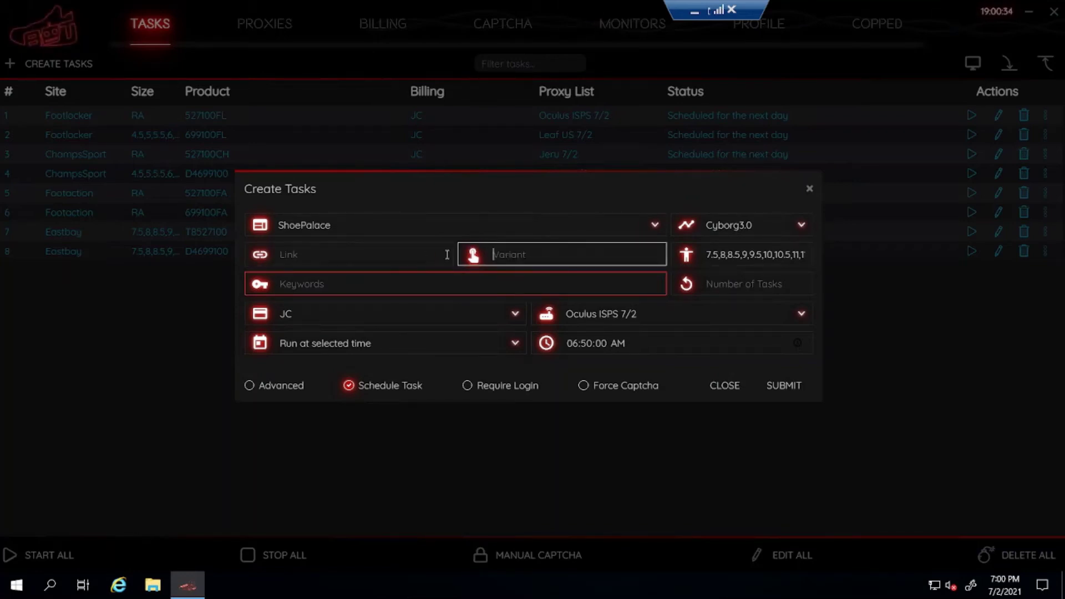
{"action": "left_click", "coordinate": [409, 282]}
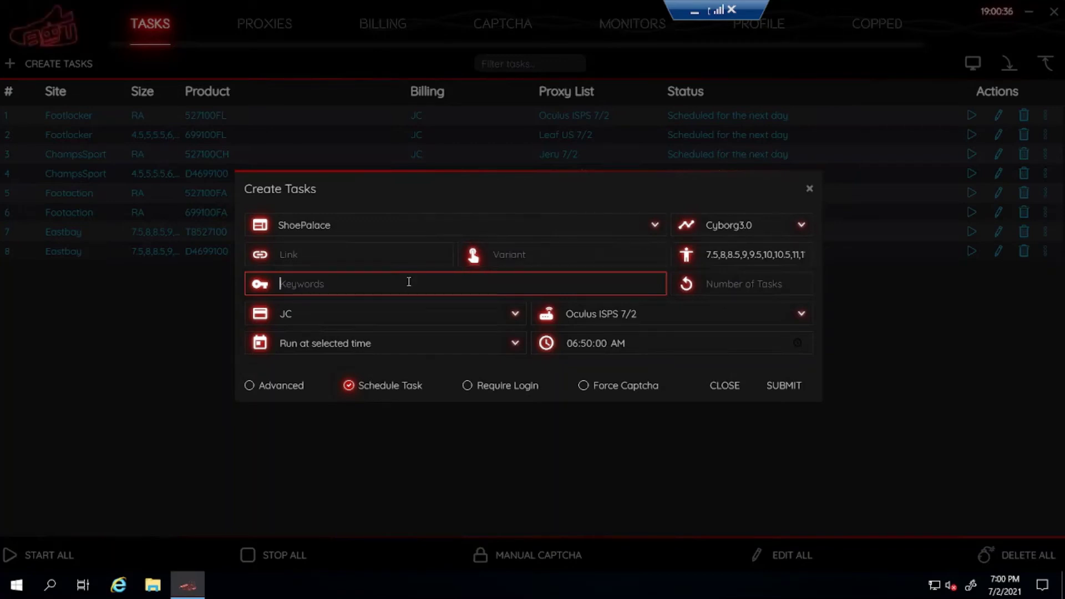
{"action": "left_click", "coordinate": [392, 255]}
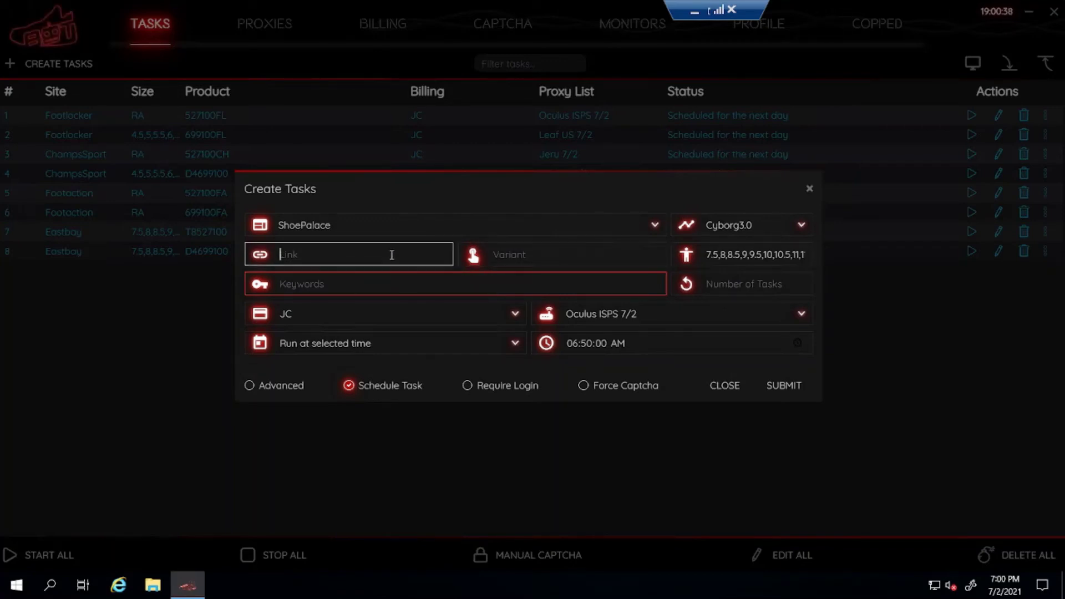
Switch to the browser, close the Foot Locker, Champs Sports, Footaction and Eastbay pages, and show the Shoe Palace releases page.
{"action": "left_click", "coordinate": [700, 12]}
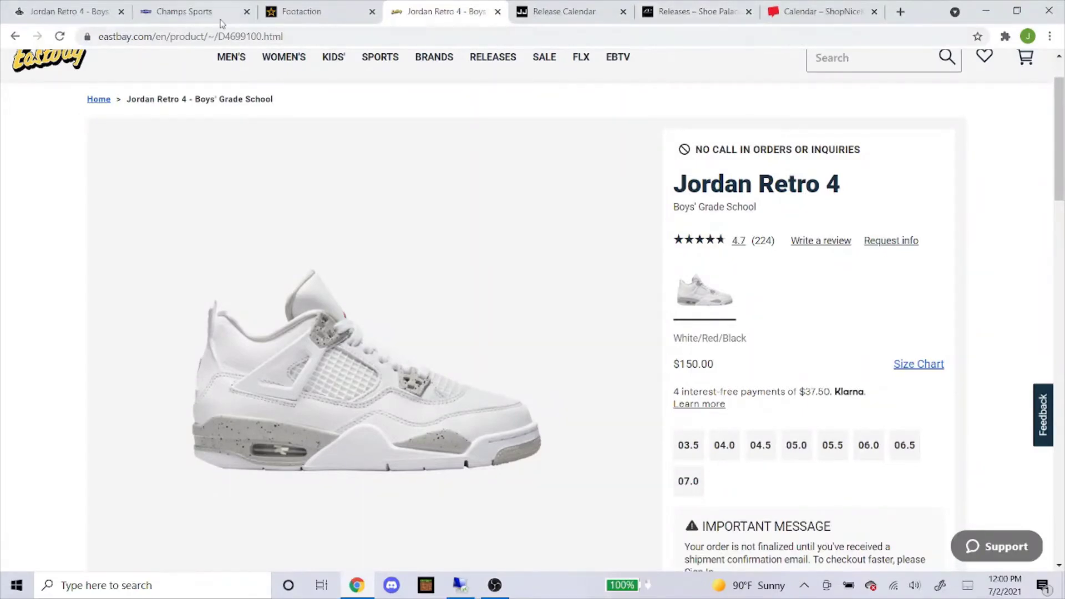
{"action": "left_click", "coordinate": [122, 11]}
{"action": "left_click", "coordinate": [122, 12]}
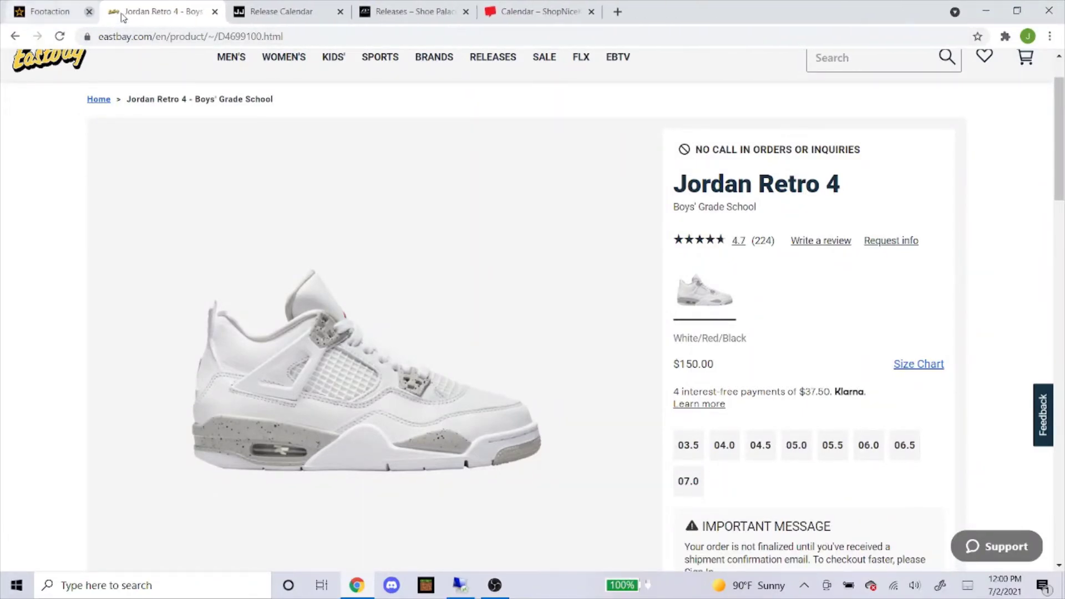
{"action": "left_click", "coordinate": [122, 12]}
{"action": "left_click", "coordinate": [121, 11]}
{"action": "left_click", "coordinate": [174, 10]}
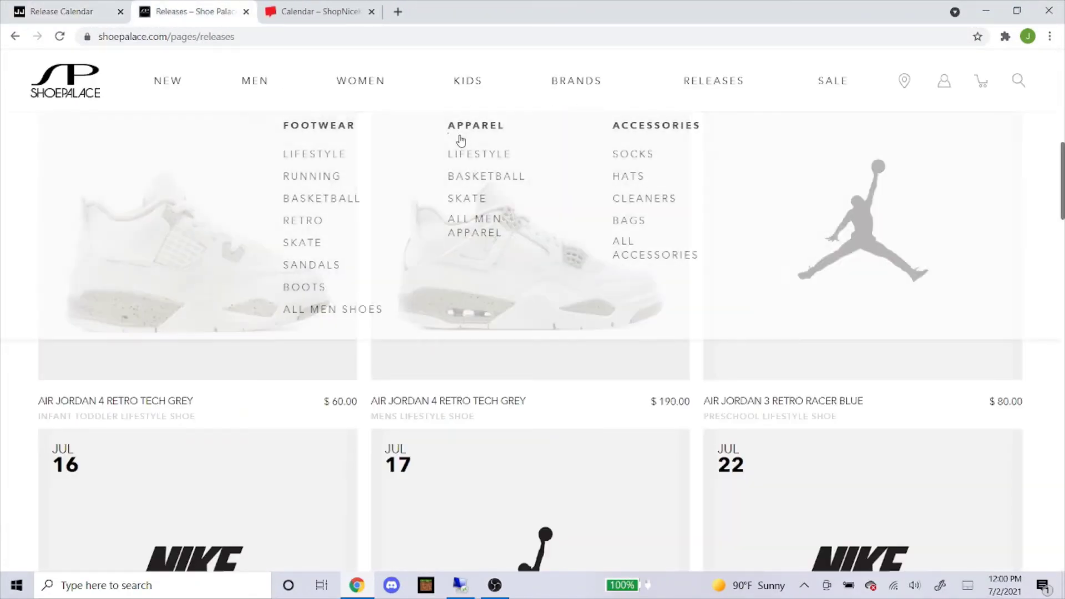
Look through Shoe Palace's upcoming releases for the July 3 Air Jordan 4 Retro Tech Grey listings.
{"action": "scroll", "coordinate": [107, 325], "scroll_direction": "up", "scroll_amount": 5}
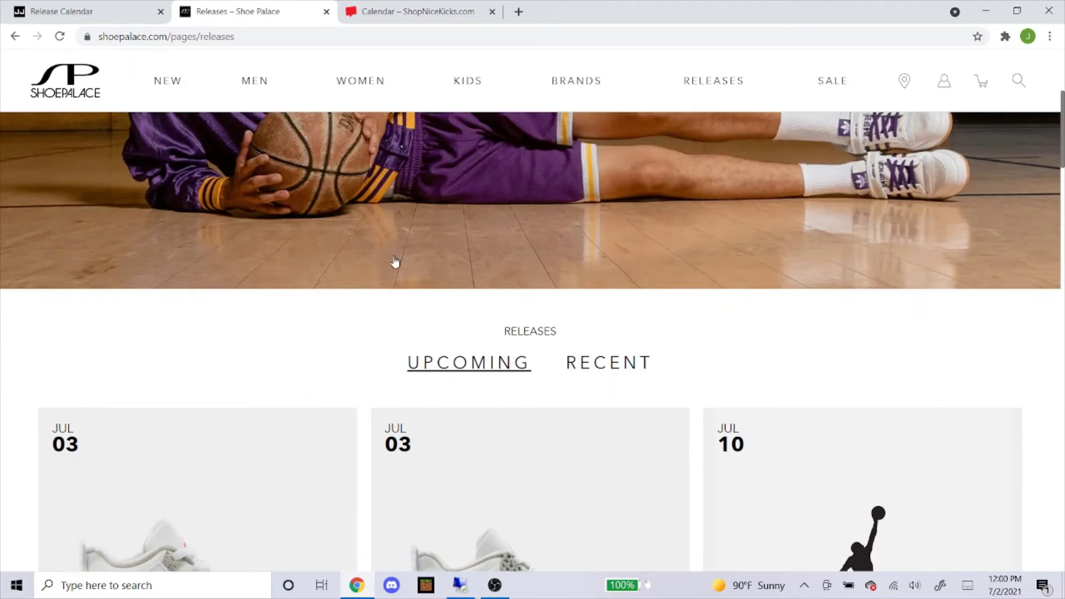
{"action": "scroll", "coordinate": [395, 264], "scroll_direction": "down", "scroll_amount": 4}
{"action": "scroll", "coordinate": [470, 274], "scroll_direction": "down", "scroll_amount": 2}
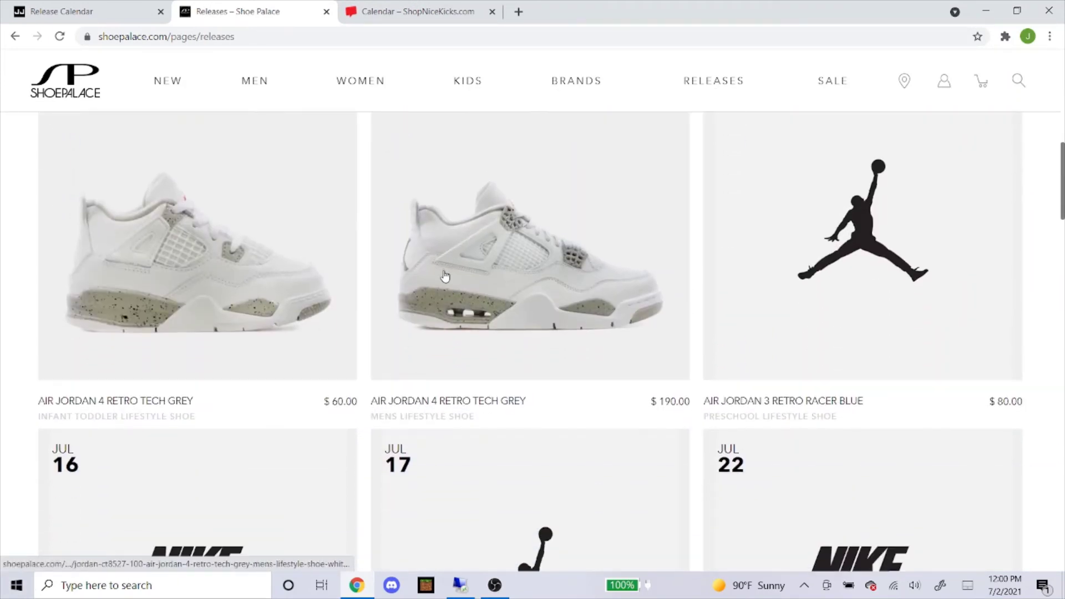
{"action": "scroll", "coordinate": [338, 358], "scroll_direction": "down", "scroll_amount": 4}
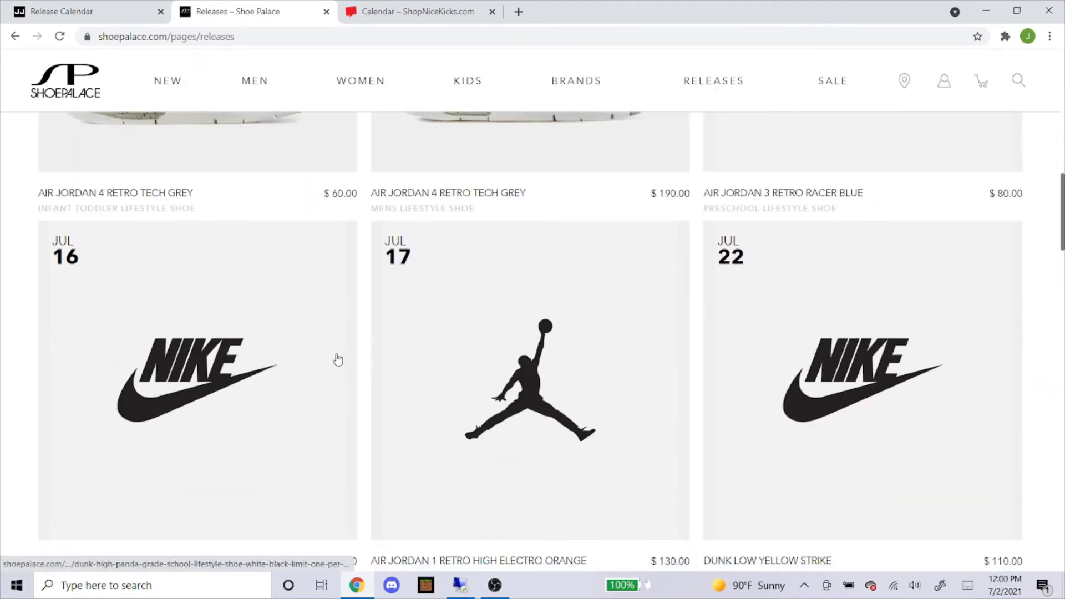
{"action": "scroll", "coordinate": [340, 358], "scroll_direction": "up", "scroll_amount": 3}
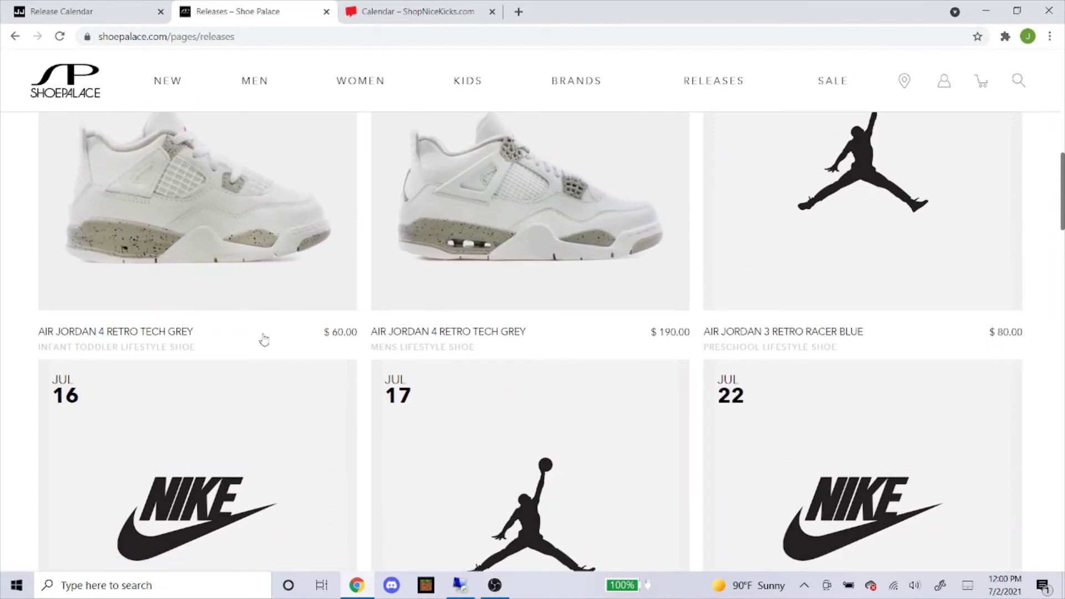
{"action": "scroll", "coordinate": [411, 340], "scroll_direction": "down", "scroll_amount": 5}
{"action": "scroll", "coordinate": [414, 341], "scroll_direction": "down", "scroll_amount": 4}
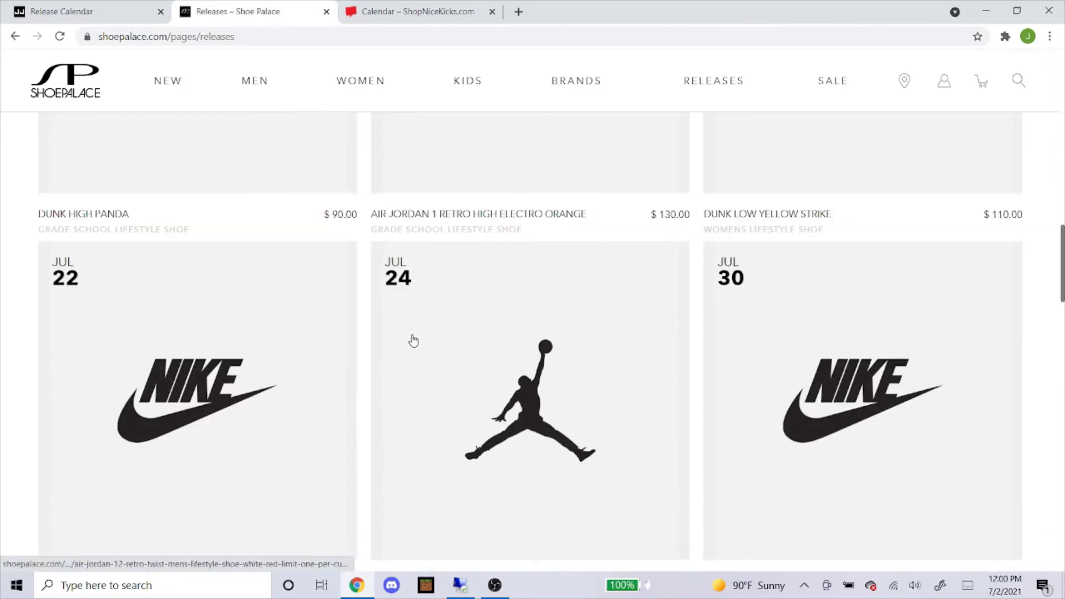
{"action": "scroll", "coordinate": [413, 342], "scroll_direction": "down", "scroll_amount": 20}
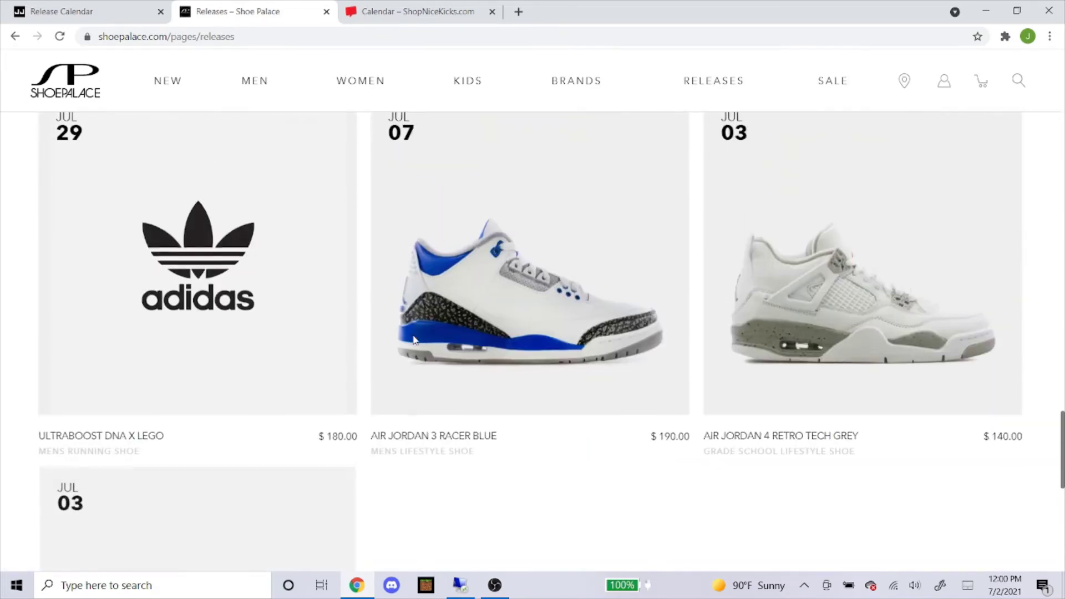
{"action": "scroll", "coordinate": [414, 340], "scroll_direction": "down", "scroll_amount": 6}
{"action": "scroll", "coordinate": [618, 324], "scroll_direction": "up", "scroll_amount": 2}
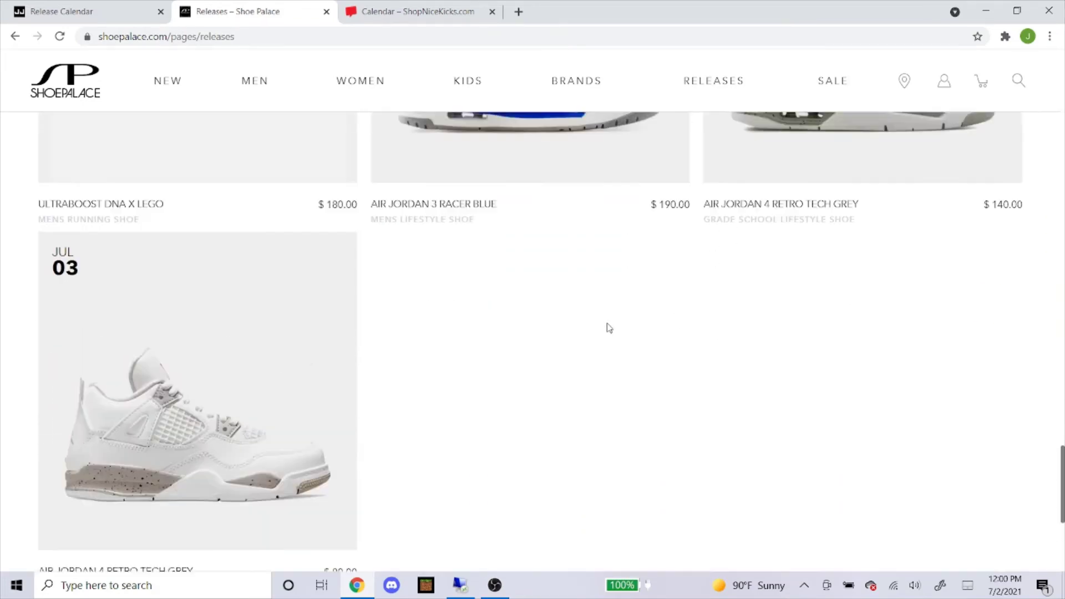
{"action": "scroll", "coordinate": [609, 327], "scroll_direction": "up", "scroll_amount": 3}
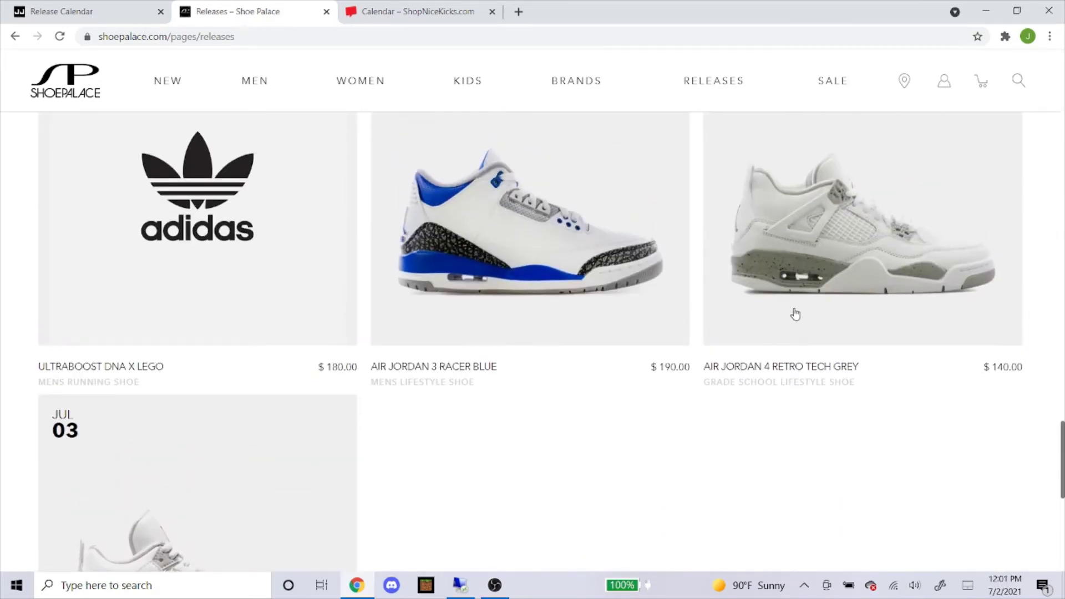
Open the men's Air Jordan 4 Retro Tech Grey product page from the Shoe Palace releases and copy its page link.
{"action": "scroll", "coordinate": [708, 333], "scroll_direction": "up", "scroll_amount": 20}
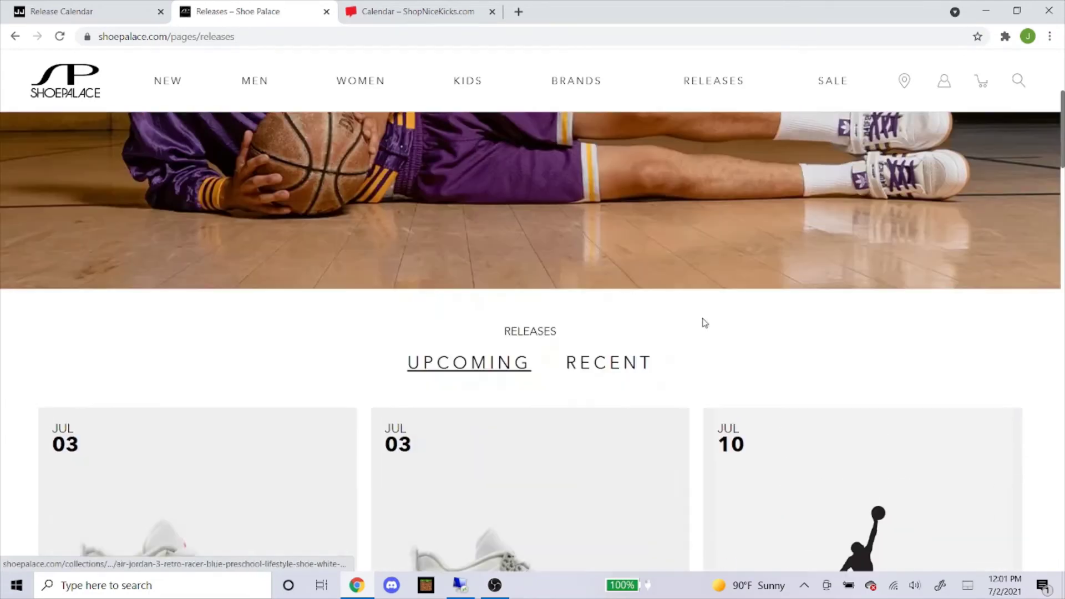
{"action": "scroll", "coordinate": [704, 323], "scroll_direction": "down", "scroll_amount": 6}
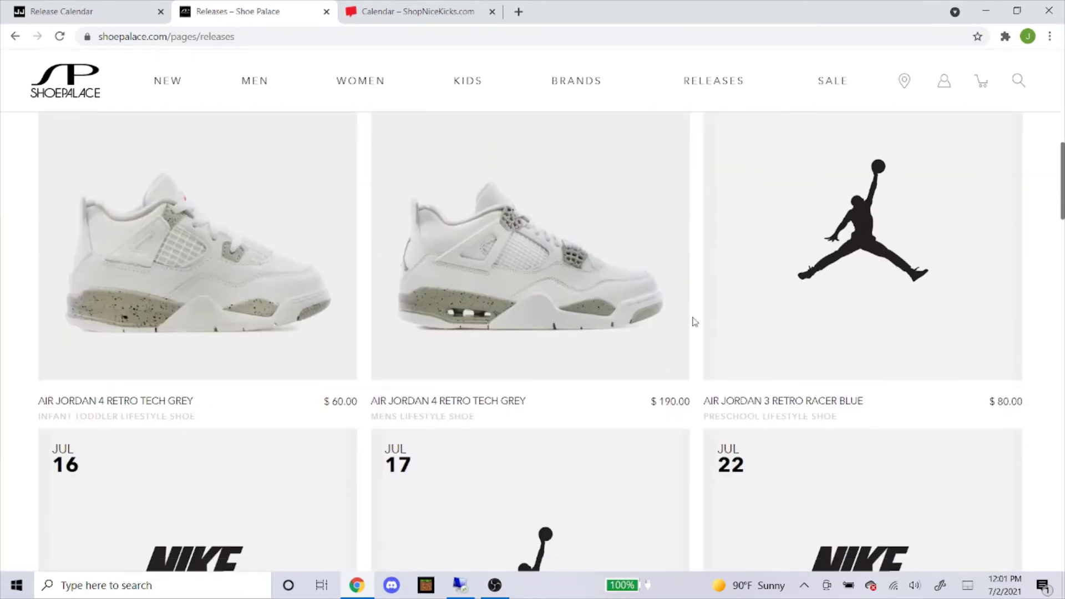
{"action": "left_click", "coordinate": [488, 277]}
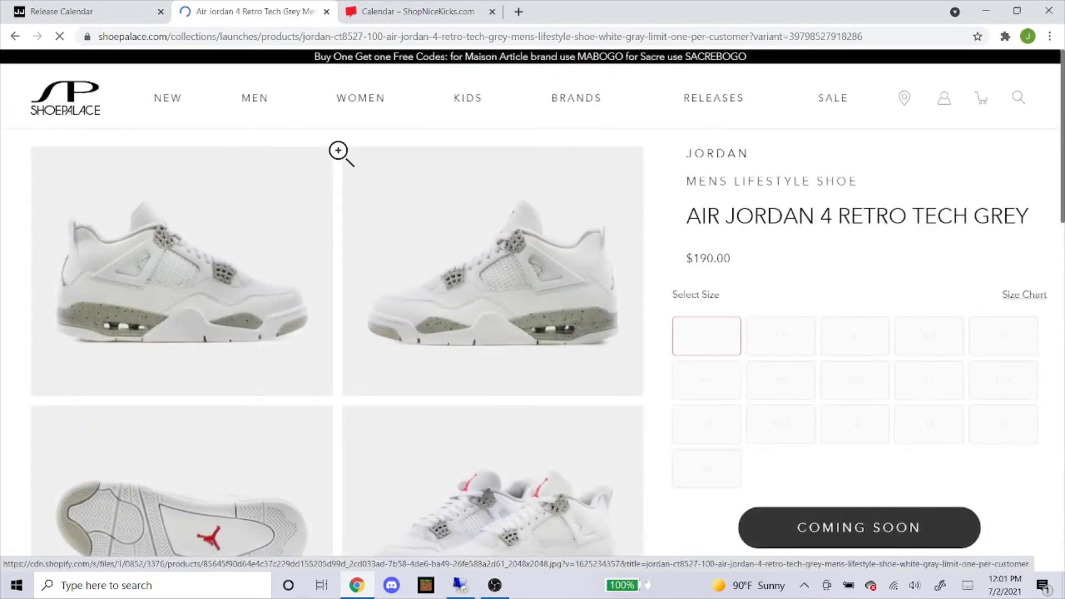
{"action": "scroll", "coordinate": [695, 299], "scroll_direction": "down", "scroll_amount": 1}
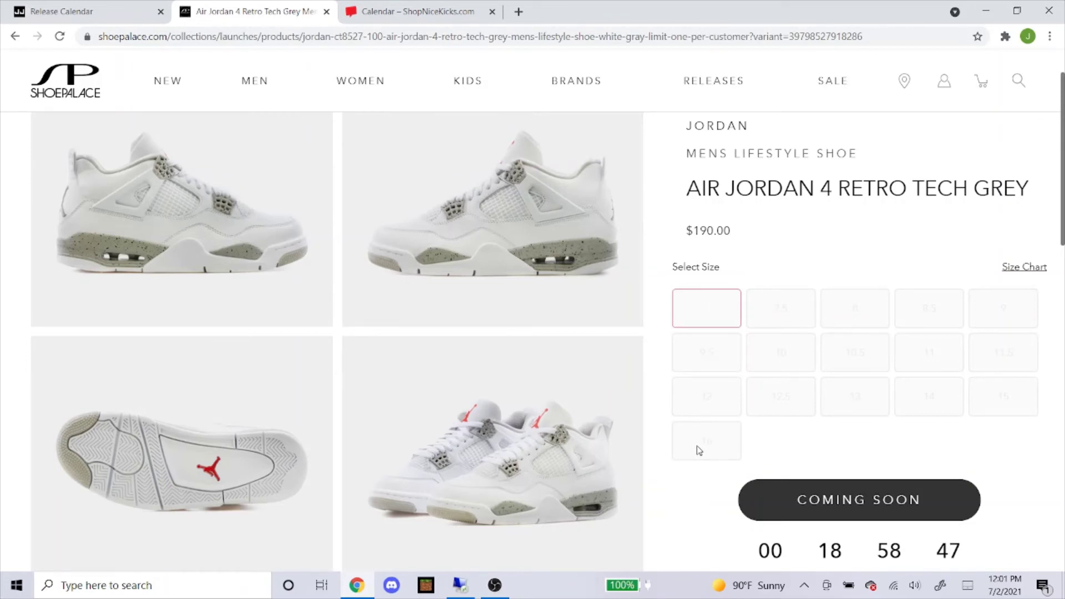
{"action": "scroll", "coordinate": [682, 453], "scroll_direction": "up", "scroll_amount": 1}
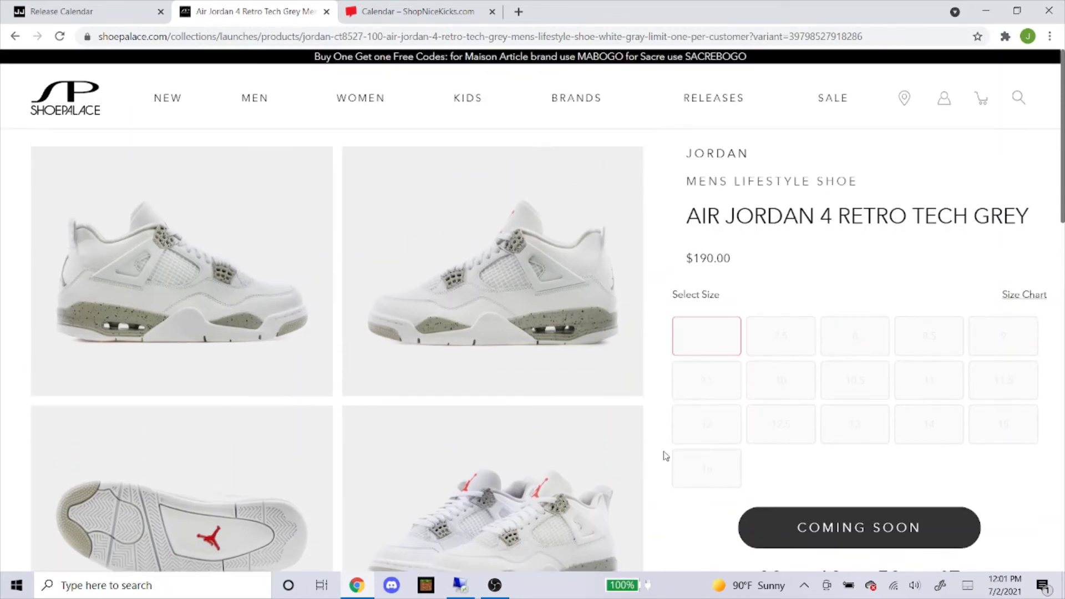
{"action": "left_click", "coordinate": [409, 37]}
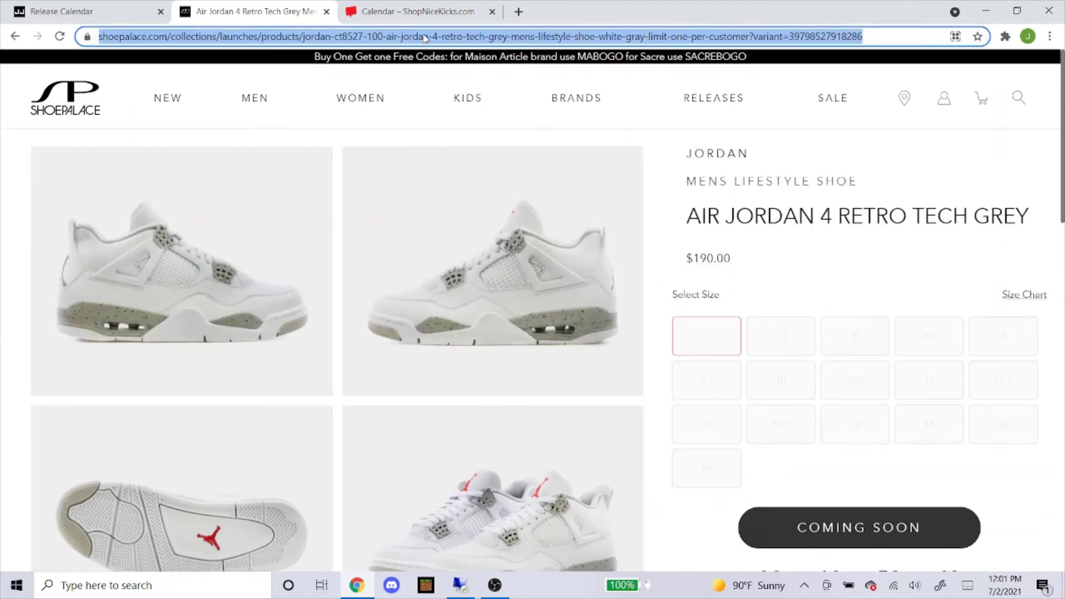
{"action": "right_click", "coordinate": [424, 38]}
{"action": "left_click", "coordinate": [476, 108]}
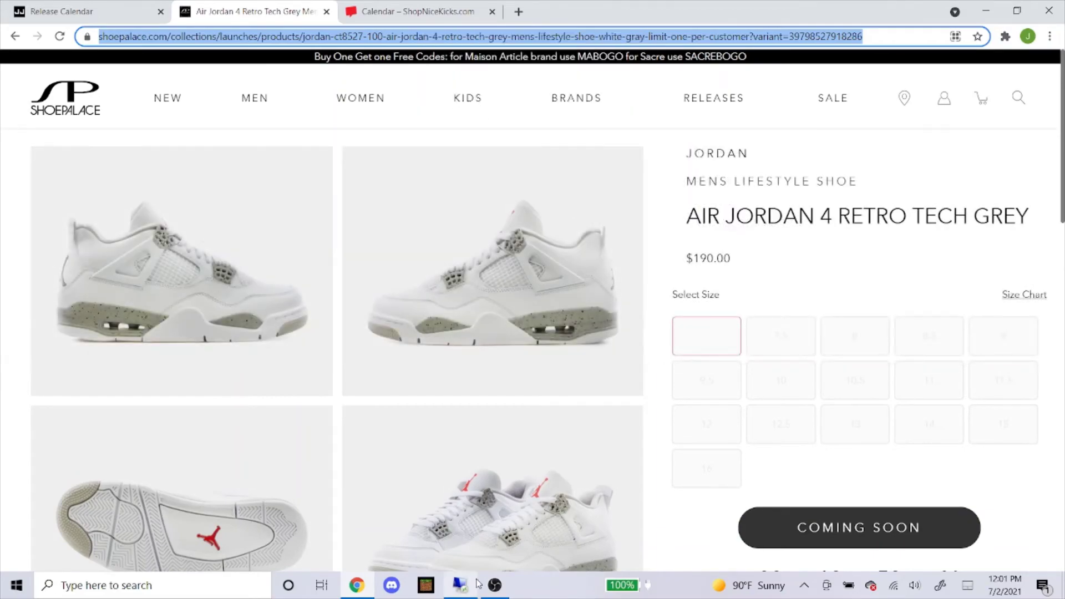
Return to the bot and paste the copied product link into the ShoePalace task.
{"action": "left_click", "coordinate": [460, 585]}
{"action": "right_click", "coordinate": [319, 254]}
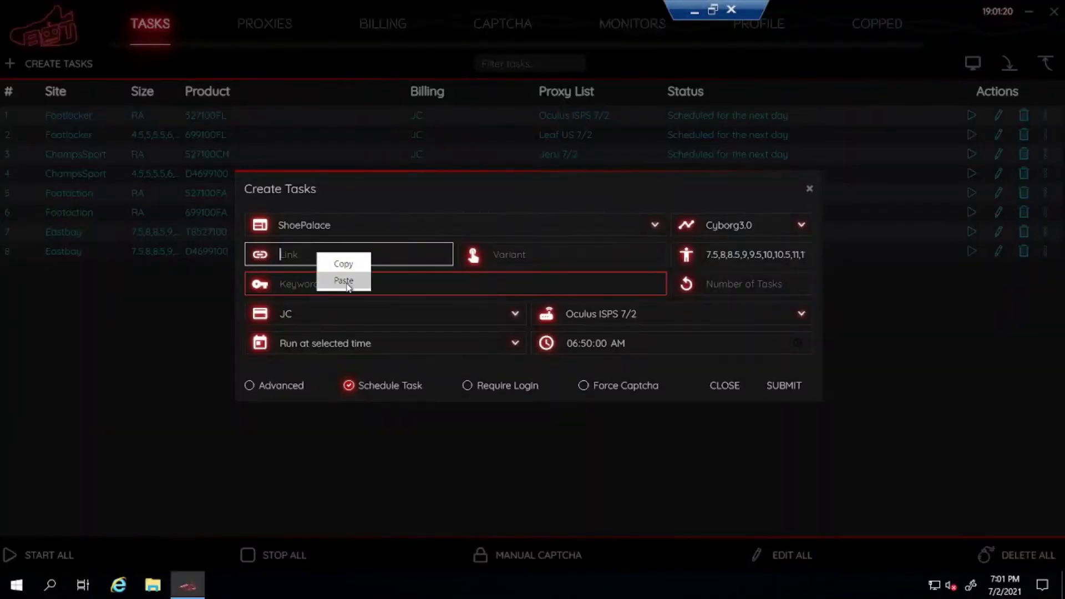
{"action": "left_click", "coordinate": [343, 282]}
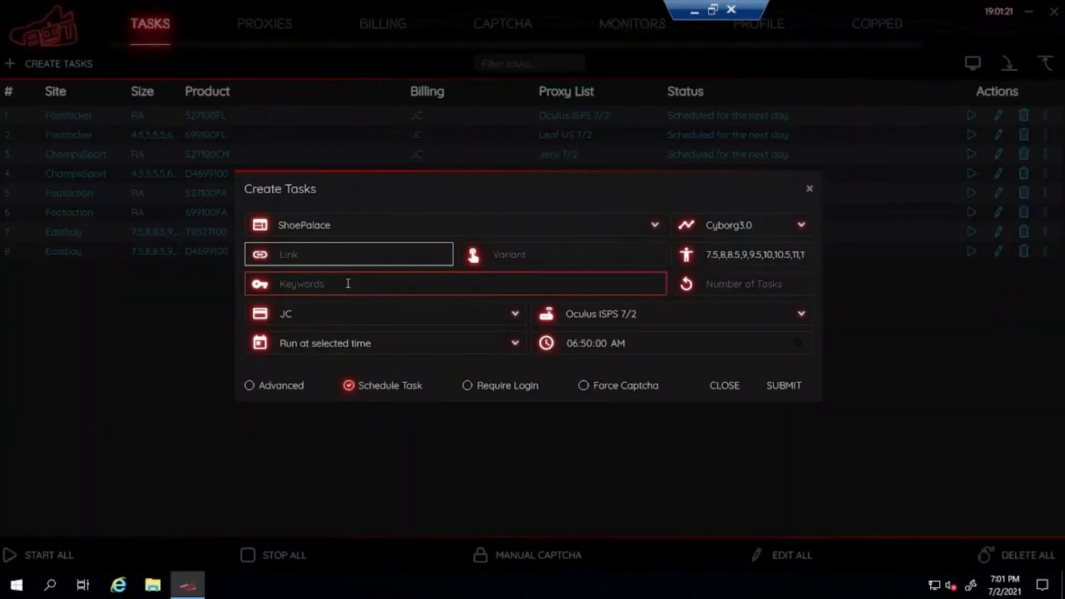
Check the ShoePalace task's size list through to its last entry.
{"action": "left_click", "coordinate": [719, 257]}
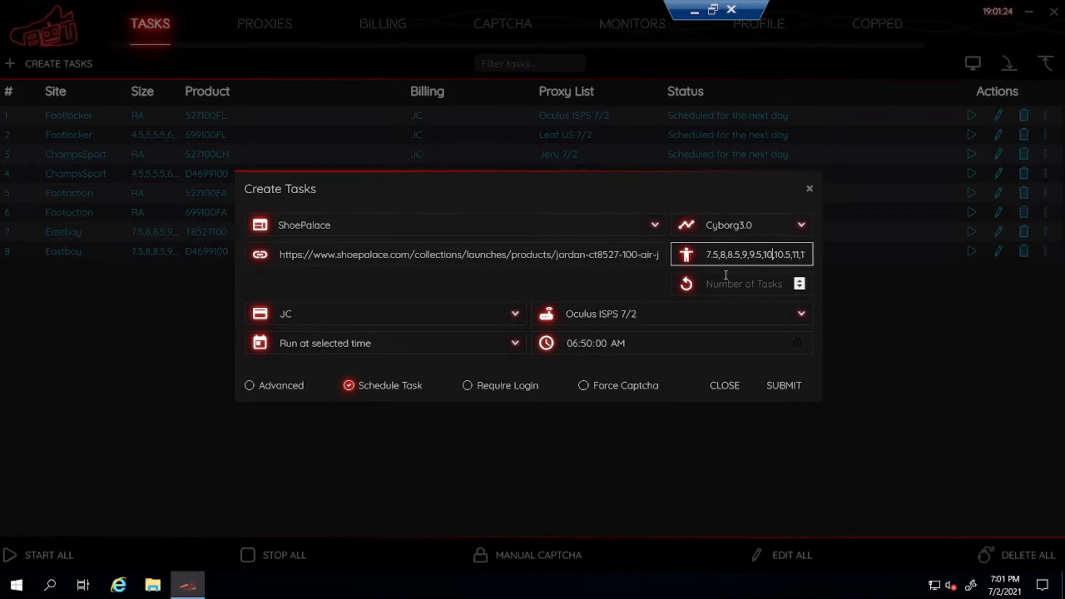
{"action": "key", "text": "Right"}
{"action": "key", "text": "Right"}
{"action": "key", "text": "Right"}
{"action": "key", "text": "Right"}
{"action": "key", "text": "Right"}
{"action": "key", "text": "Right"}
{"action": "key", "text": "Right"}
{"action": "key", "text": "Right"}
{"action": "key", "text": "Right"}
{"action": "key", "text": "Right"}
{"action": "key", "text": "Right"}
{"action": "key", "text": "Right"}
{"action": "key", "text": "Right"}
{"action": "key", "text": "Right"}
{"action": "key", "text": "Right"}
{"action": "key", "text": "Right"}
{"action": "key", "text": "Right"}
{"action": "key", "text": "Right"}
{"action": "key", "text": "Right"}
{"action": "key", "text": "Right"}
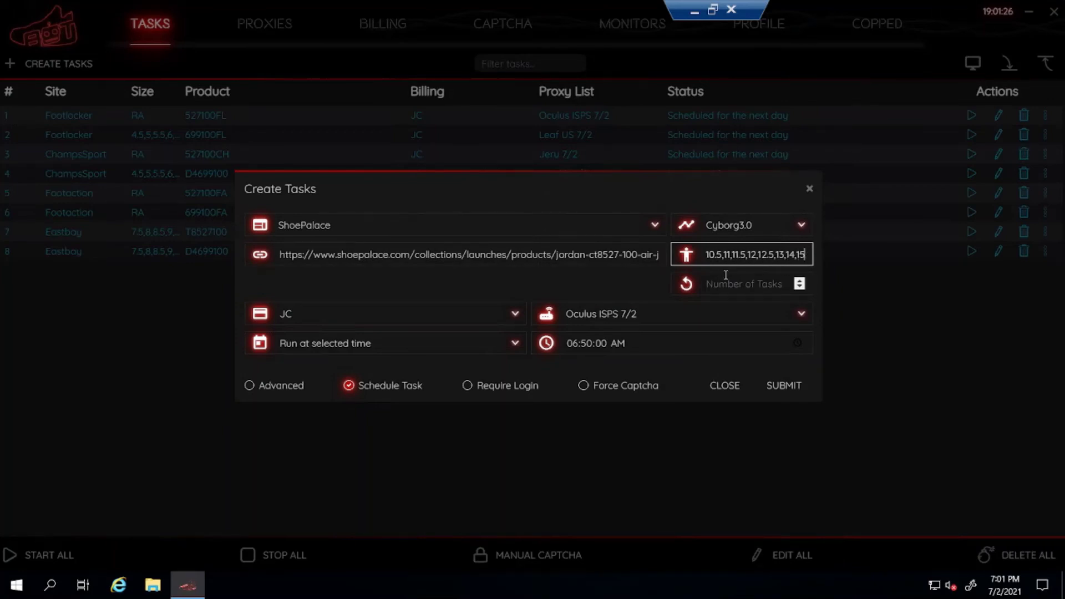
{"action": "left_click", "coordinate": [475, 276]}
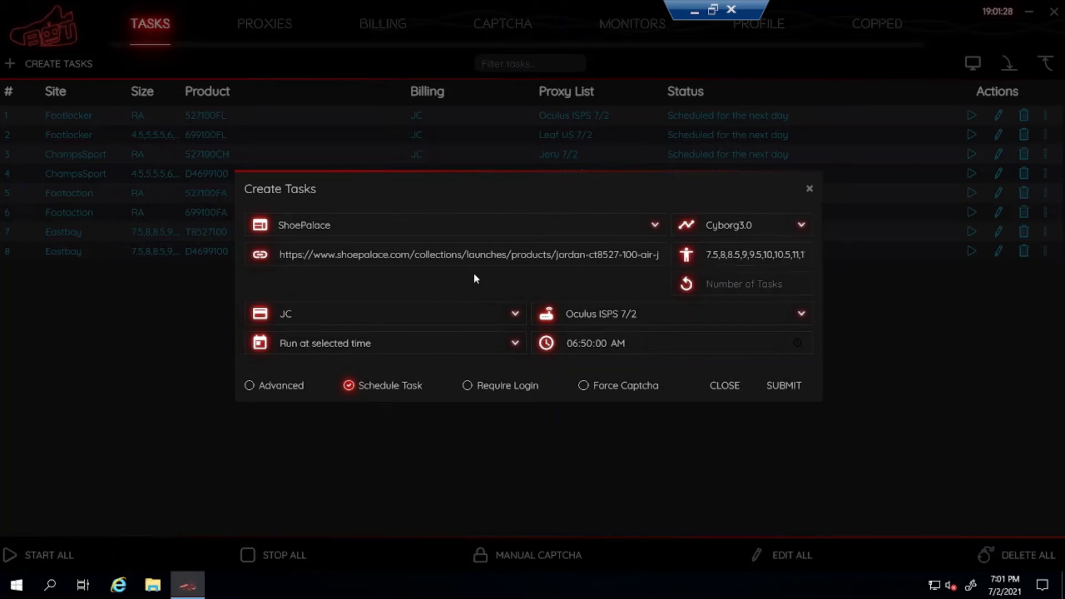
Set the ShoePalace task's proxy list to No Proxy and submit the task.
{"action": "left_click", "coordinate": [648, 318]}
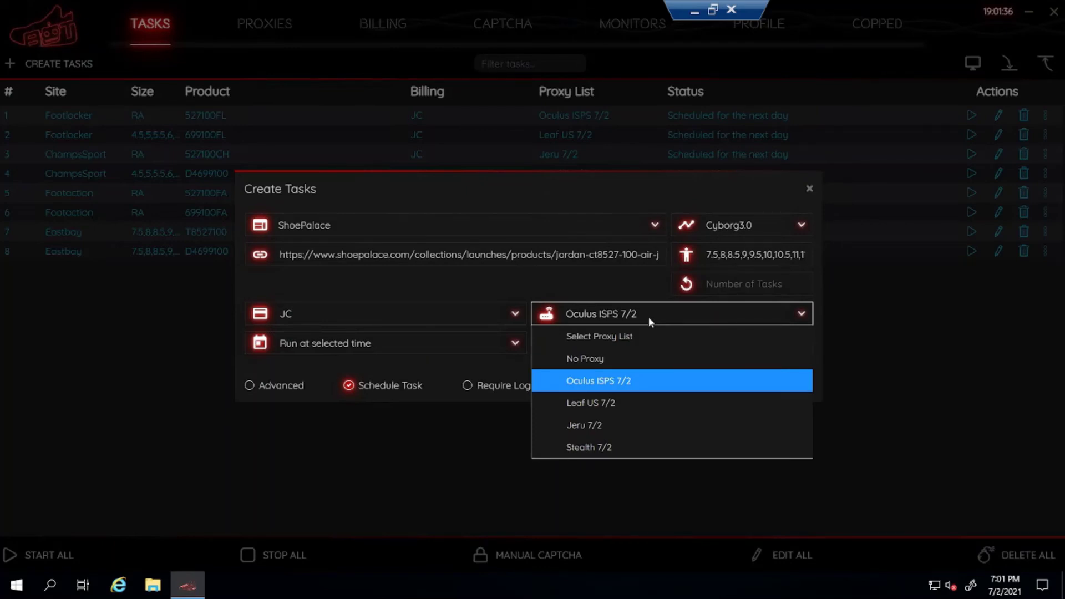
{"action": "left_click", "coordinate": [614, 368]}
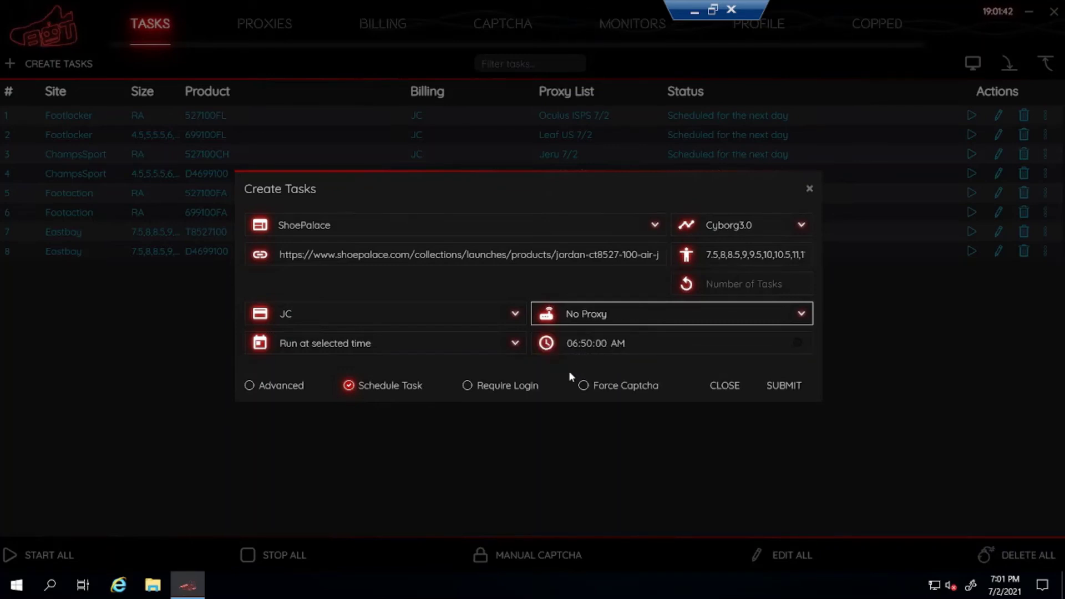
{"action": "left_click", "coordinate": [780, 391]}
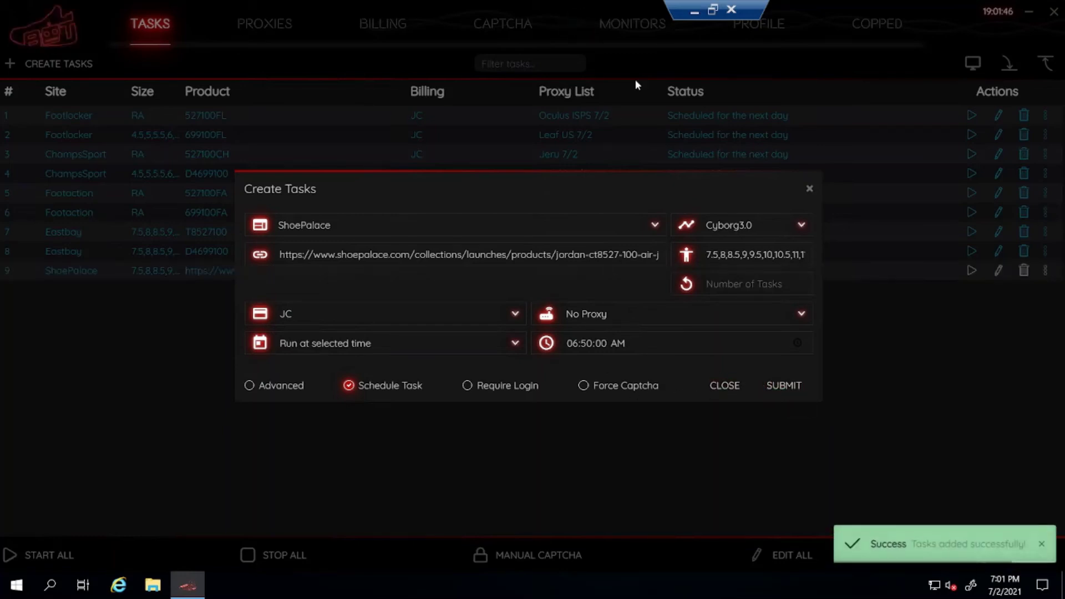
Return to the browser, open the grade school Air Jordan 4 Retro Tech Grey page from Shoe Palace's releases and copy its link.
{"action": "left_click", "coordinate": [694, 14]}
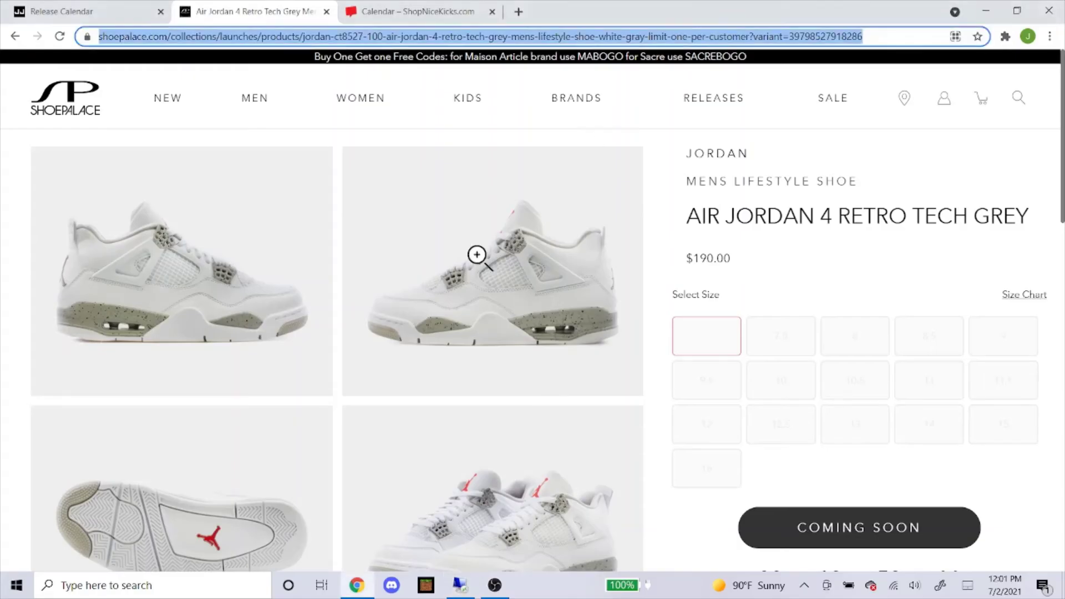
{"action": "key", "text": "Return"}
{"action": "left_click", "coordinate": [16, 37]}
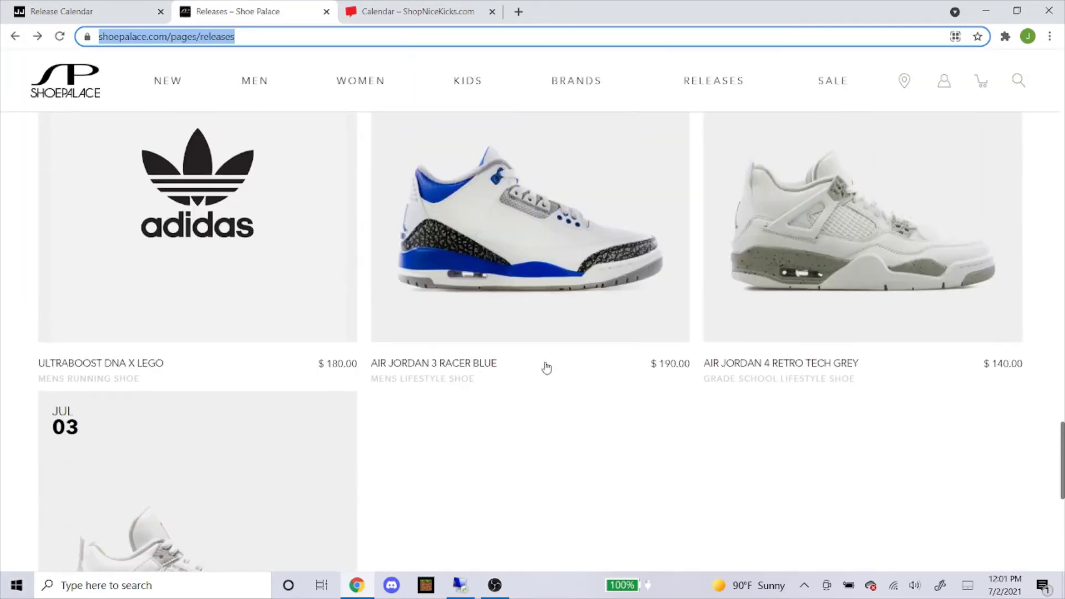
{"action": "left_click", "coordinate": [831, 258]}
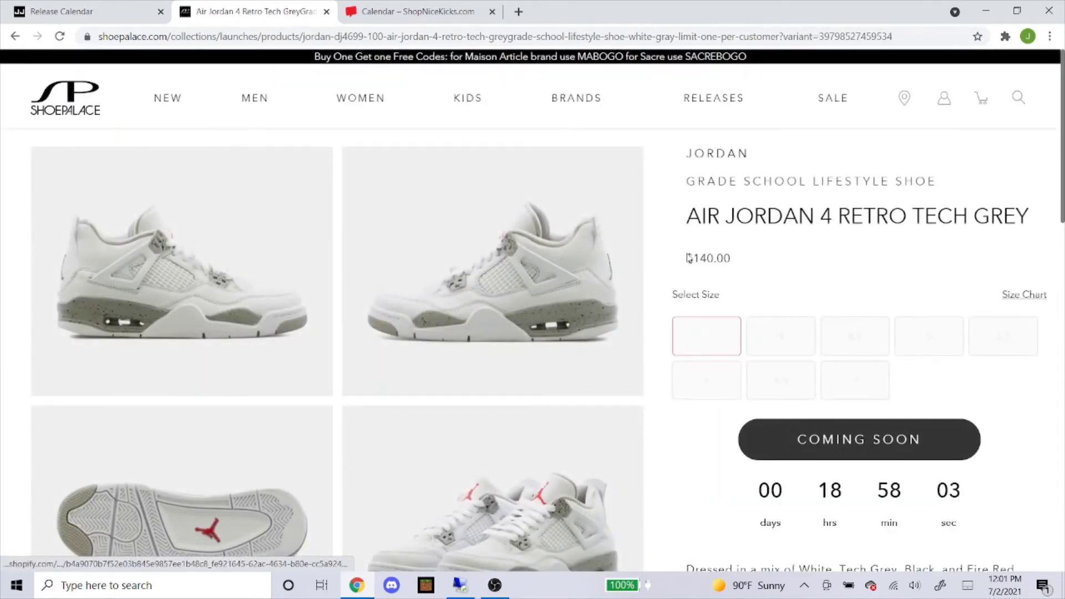
{"action": "left_click", "coordinate": [431, 37]}
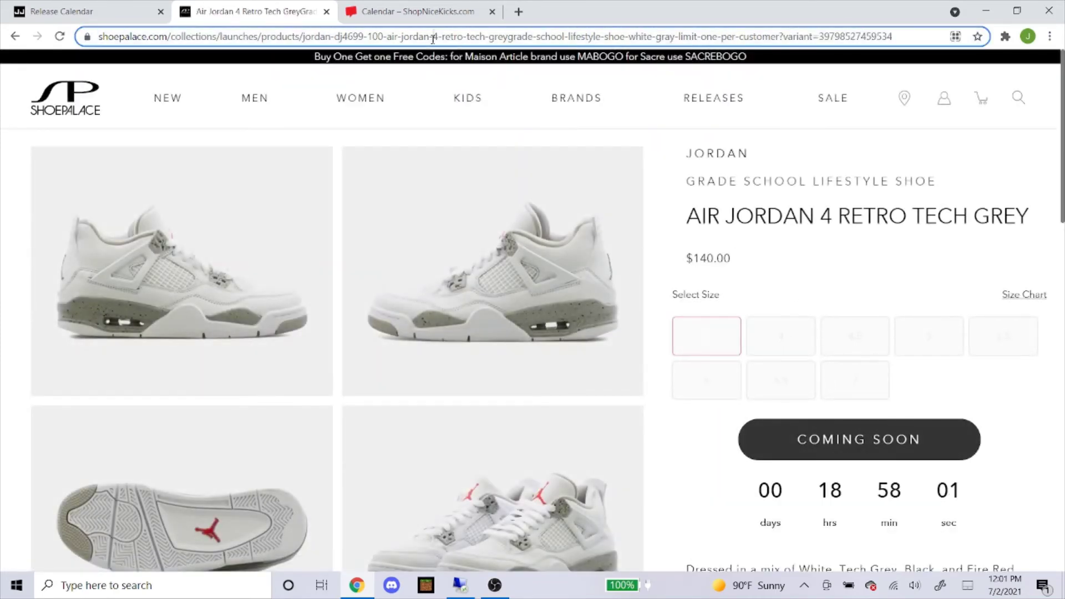
{"action": "right_click", "coordinate": [456, 37]}
{"action": "left_click", "coordinate": [488, 111]}
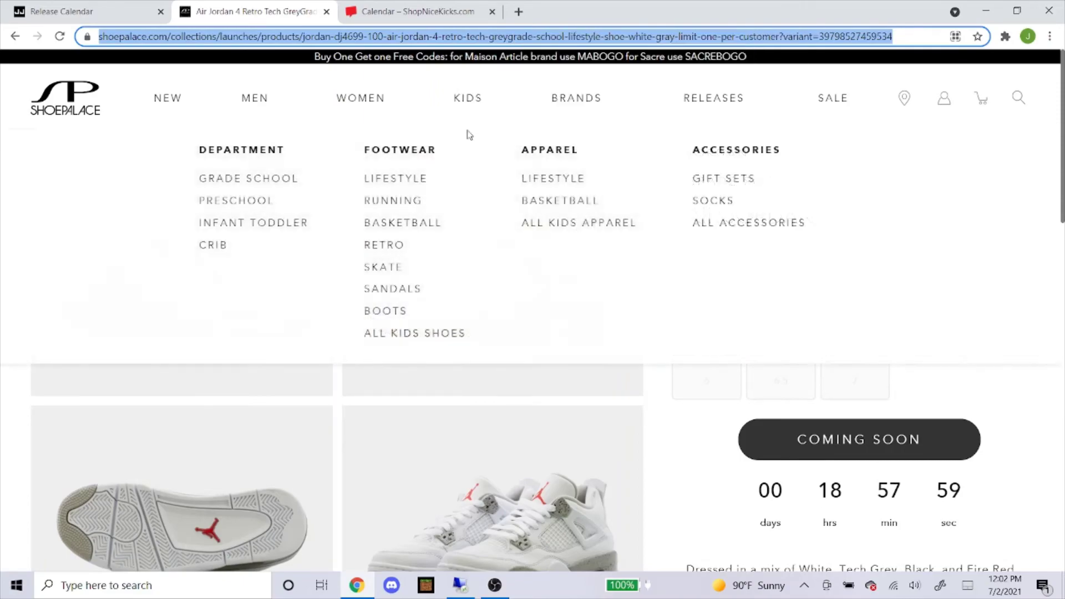
In the bot, replace the task's link with the copied grade school link and set the sizes to 4.5,5,5.5,6,6.5,7.
{"action": "left_click", "coordinate": [460, 585]}
{"action": "triple_click", "coordinate": [432, 254]}
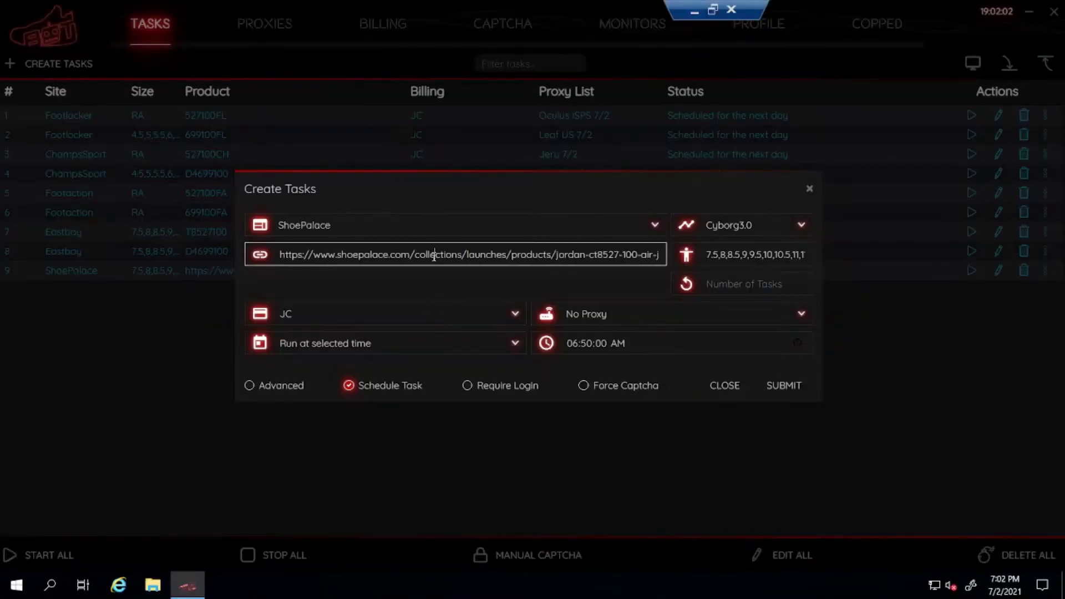
{"action": "right_click", "coordinate": [432, 254]}
{"action": "left_click", "coordinate": [453, 282]}
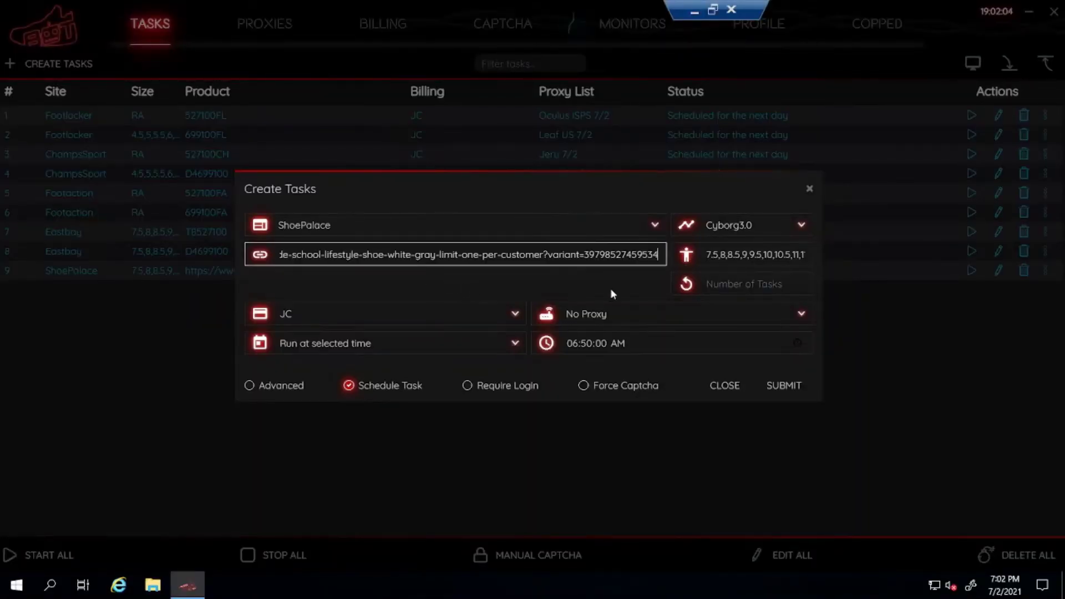
{"action": "triple_click", "coordinate": [731, 254]}
{"action": "type", "text": "4.5,5,5.5,6,6.5,7"}
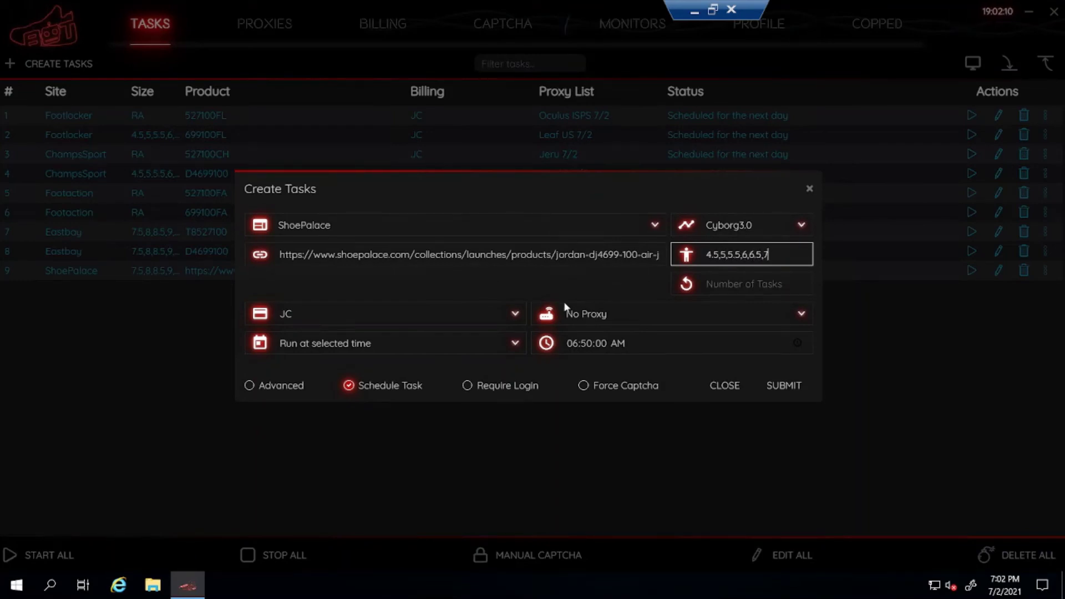
{"action": "left_click", "coordinate": [557, 292]}
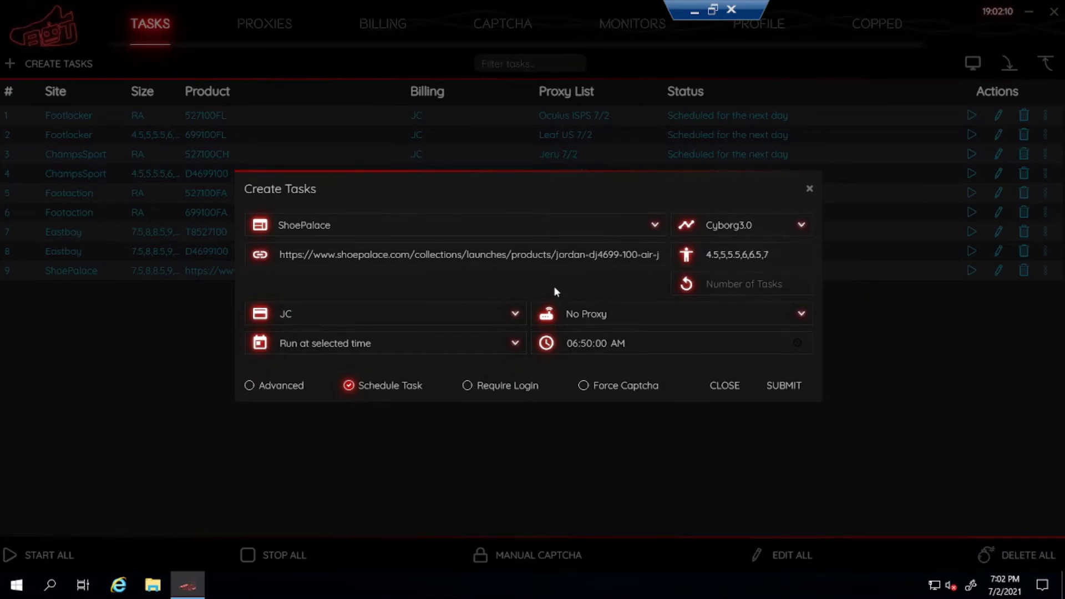
Set the task's proxy list to Oculus ISPS 7/2, submit the second ShoePalace task and close the form.
{"action": "left_click", "coordinate": [569, 316]}
{"action": "left_click", "coordinate": [585, 380]}
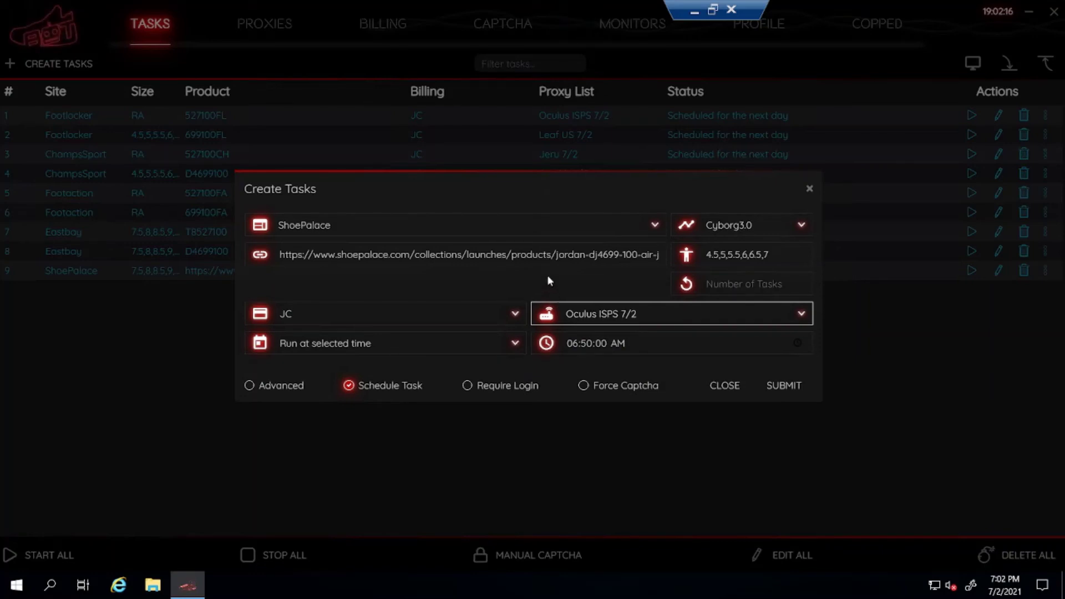
{"action": "left_click", "coordinate": [784, 386]}
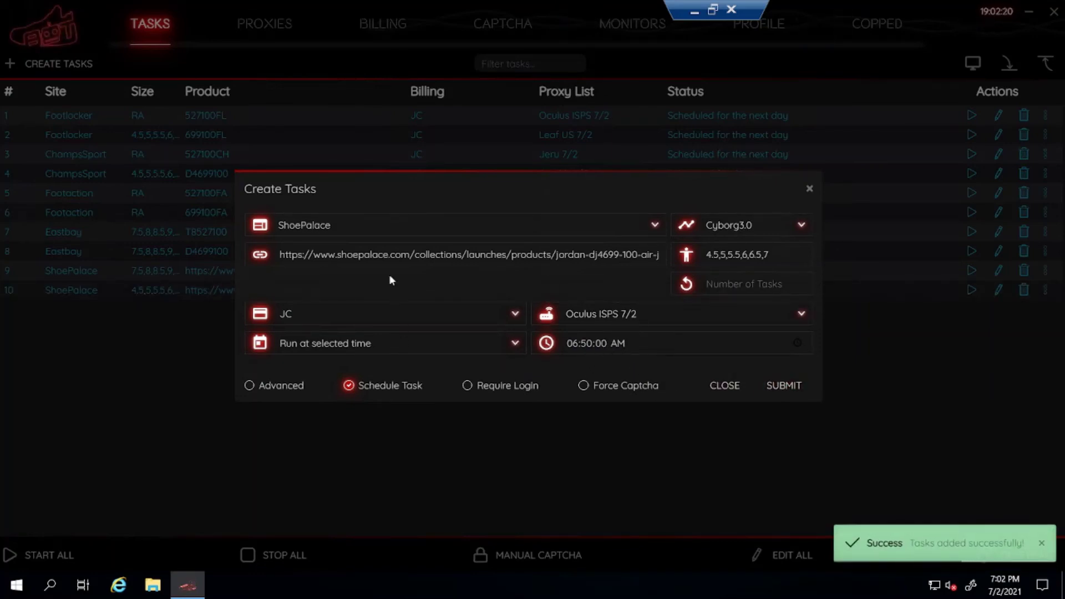
{"action": "left_click", "coordinate": [719, 388]}
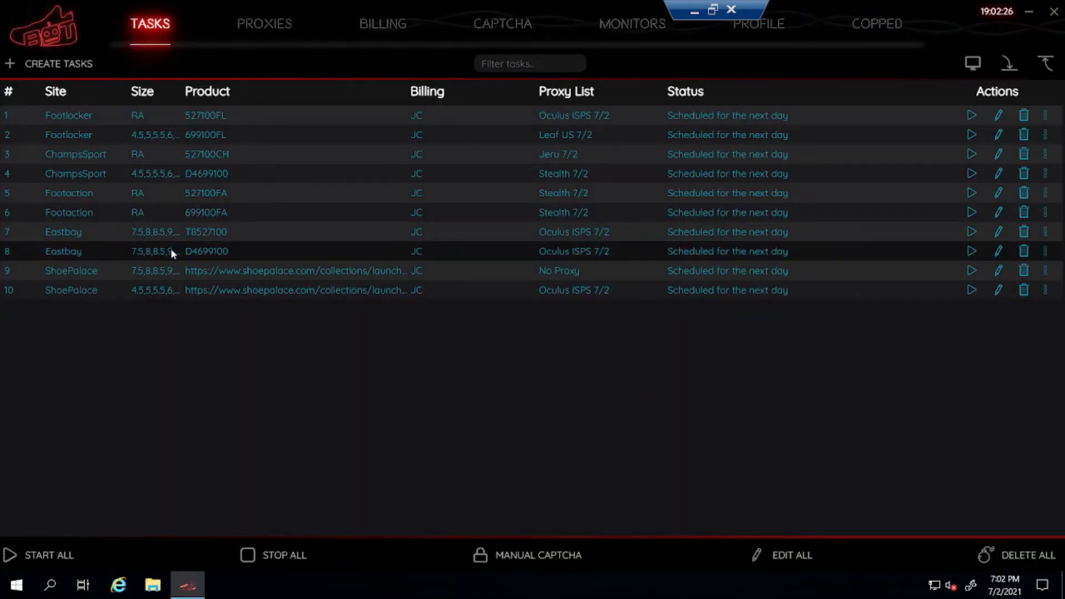
Edit the Eastbay task for product D4699100, setting its sizes to 4.5,5,5.5,6,6.5,7, and save it.
{"action": "mouse_move", "coordinate": [153, 251]}
{"action": "left_click", "coordinate": [999, 251]}
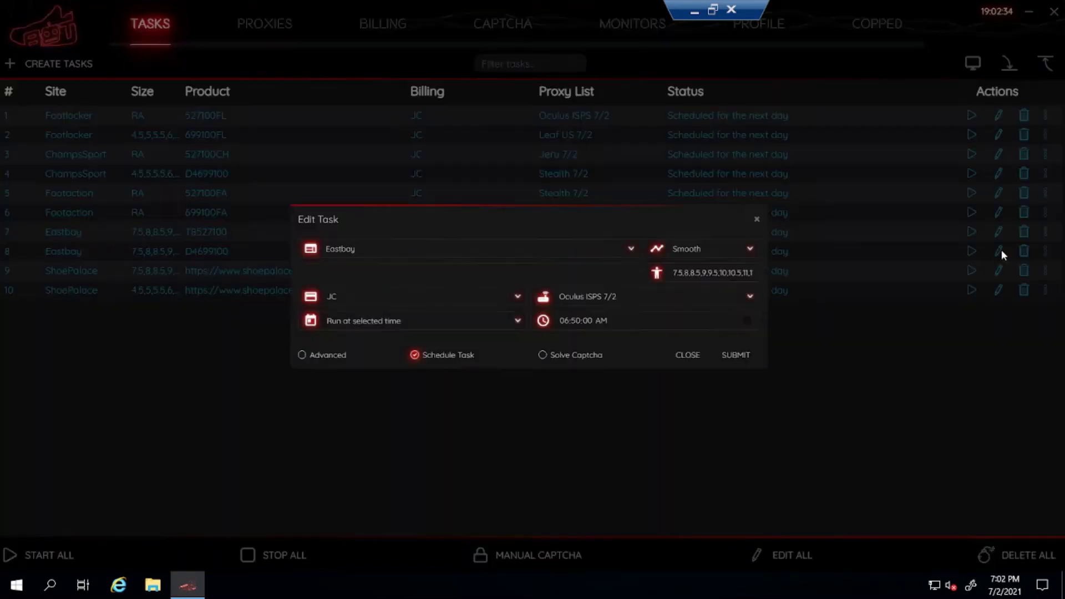
{"action": "triple_click", "coordinate": [777, 273]}
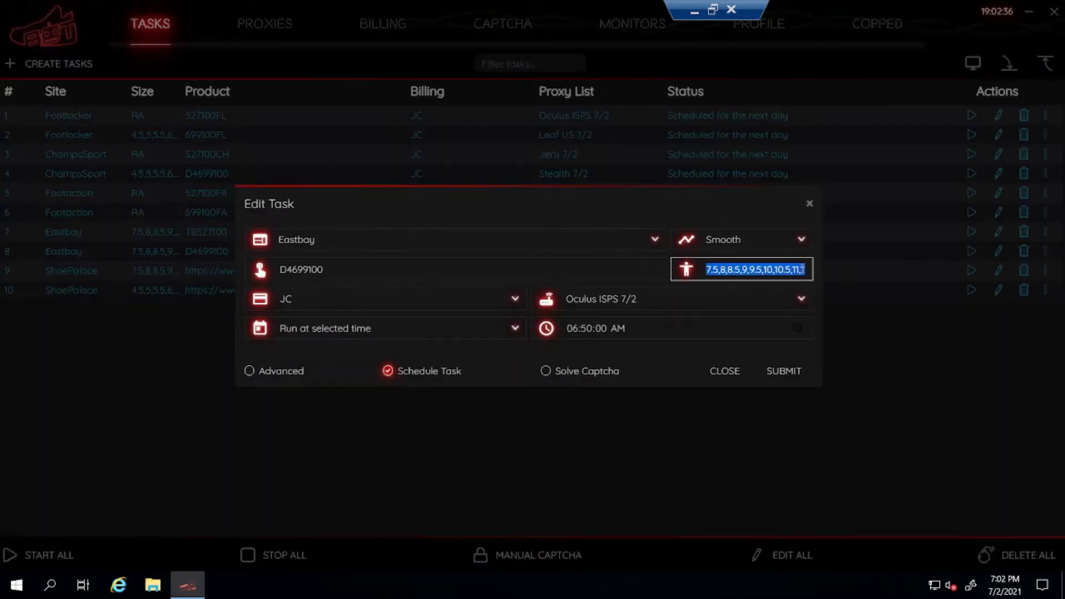
{"action": "type", "text": "4.5,5,"}
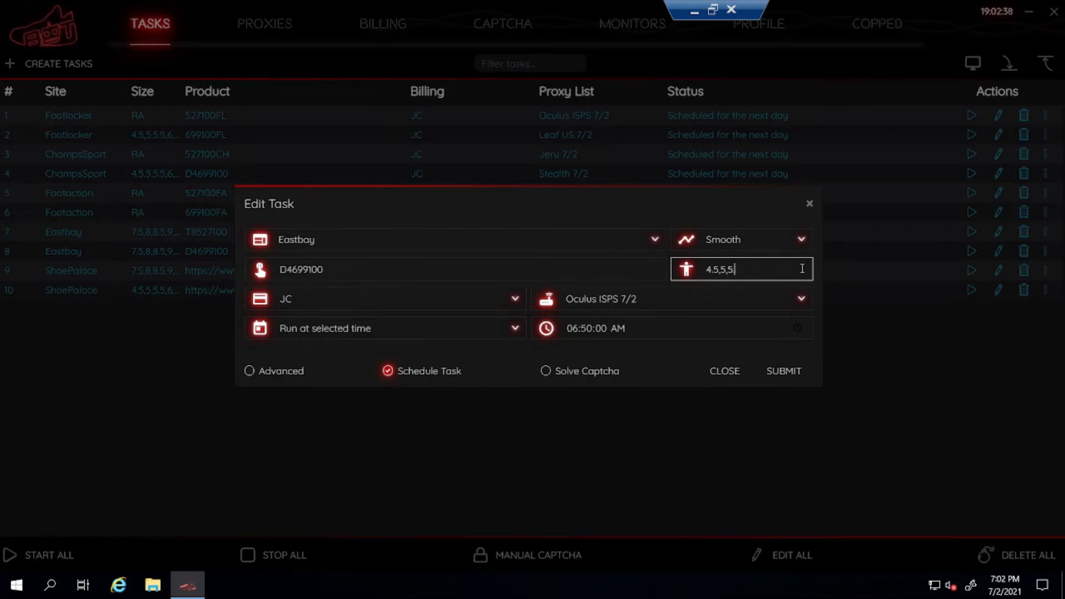
{"action": "type", "text": "5.5,6,6.5,7"}
{"action": "key", "text": "Return"}
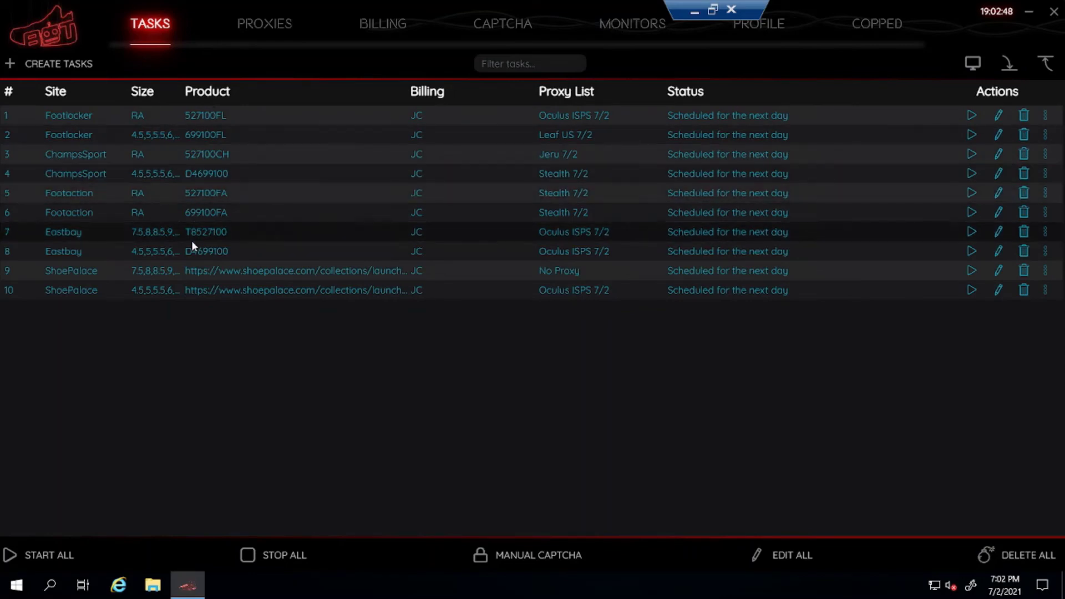
Start a new task for the JimmyJazz site and set its mode to Cyborg3.0.
{"action": "left_click", "coordinate": [67, 65]}
{"action": "left_click", "coordinate": [357, 243]}
{"action": "type", "text": "jimmy"}
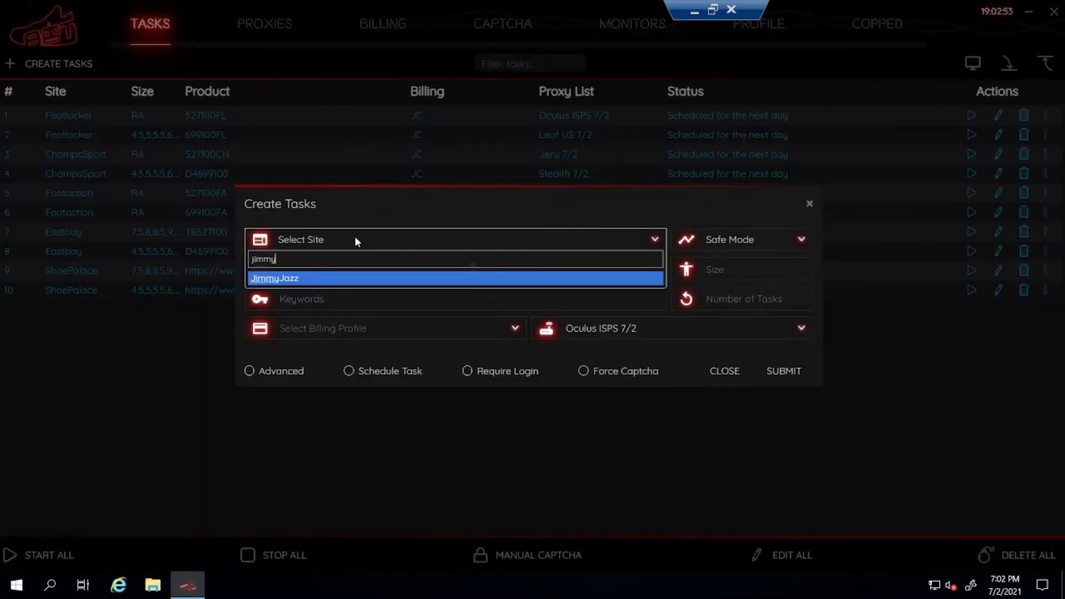
{"action": "key", "text": "Return"}
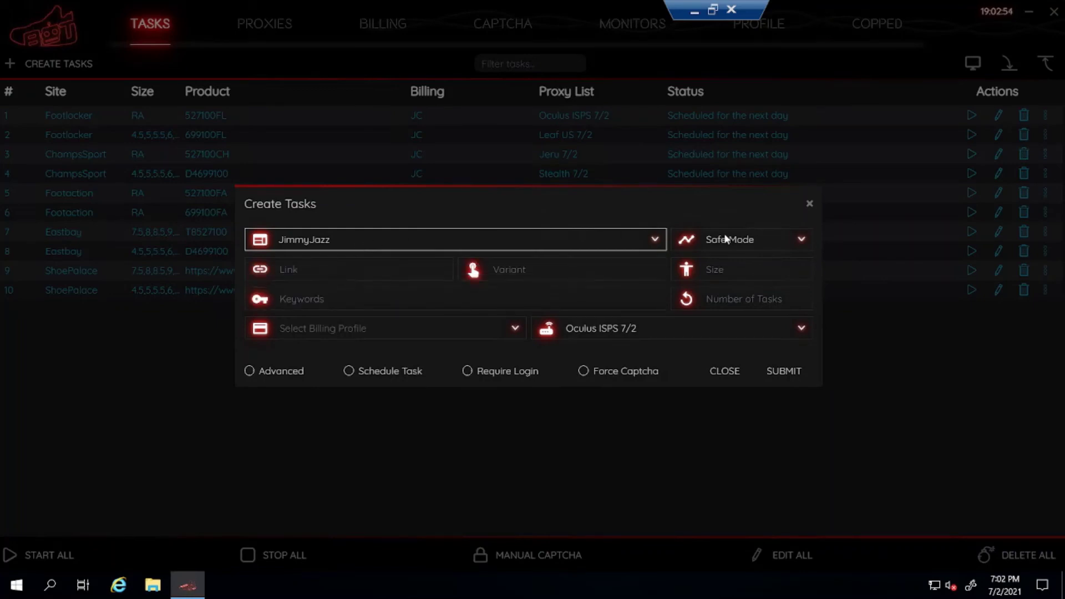
{"action": "left_click", "coordinate": [726, 239]}
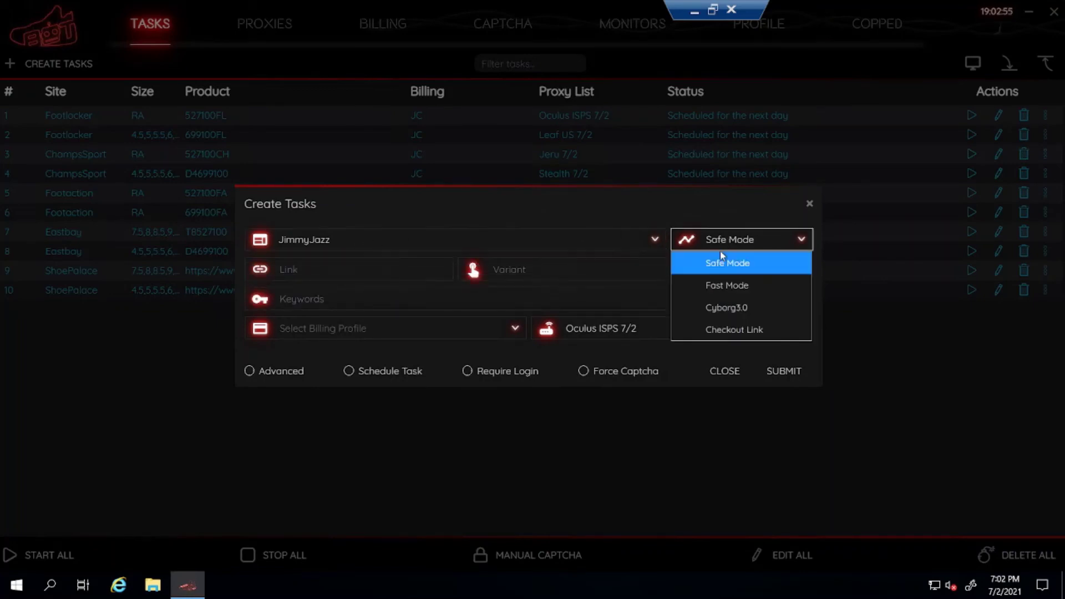
{"action": "left_click", "coordinate": [730, 309]}
{"action": "left_click", "coordinate": [400, 269]}
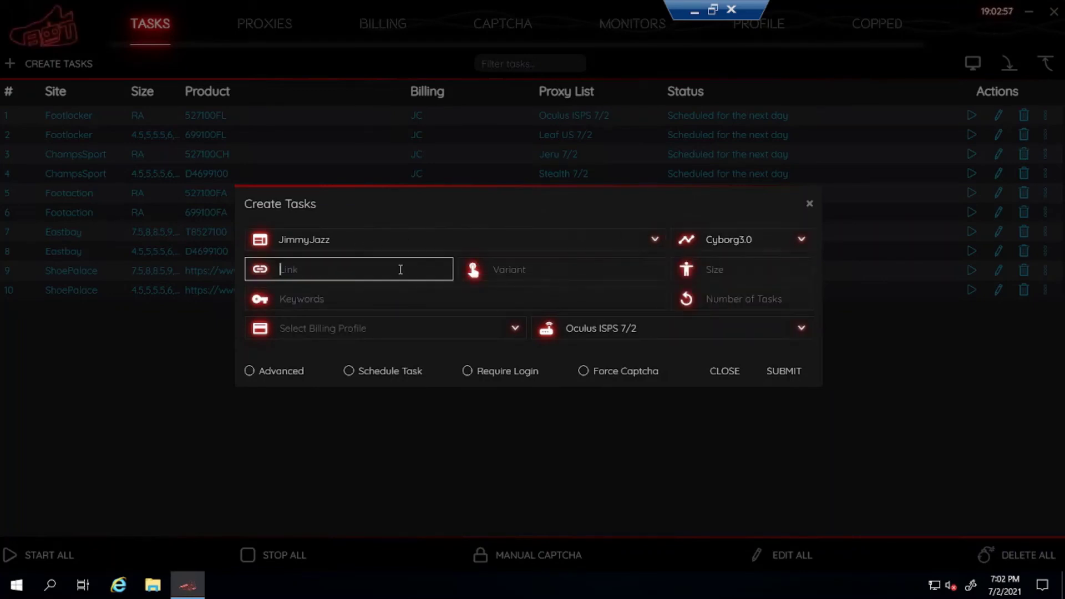
Switch to Chrome, open the men's Air Jordan 4 Retro White Oreo from the Jimmy Jazz release calendar and copy its page link.
{"action": "left_click", "coordinate": [696, 14]}
{"action": "left_click", "coordinate": [78, 11]}
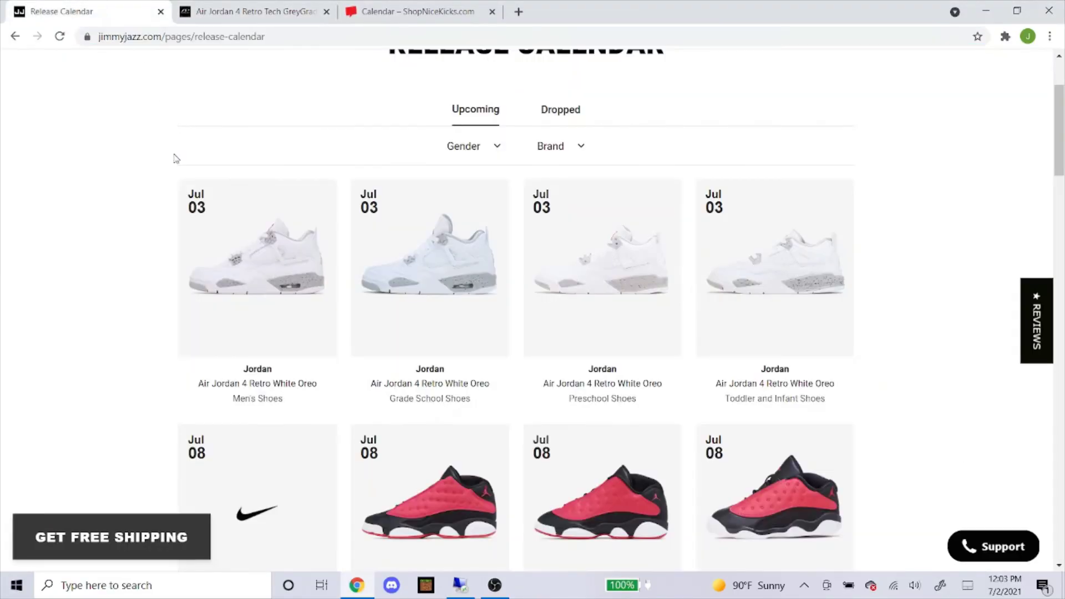
{"action": "scroll", "coordinate": [283, 248], "scroll_direction": "down", "scroll_amount": 3}
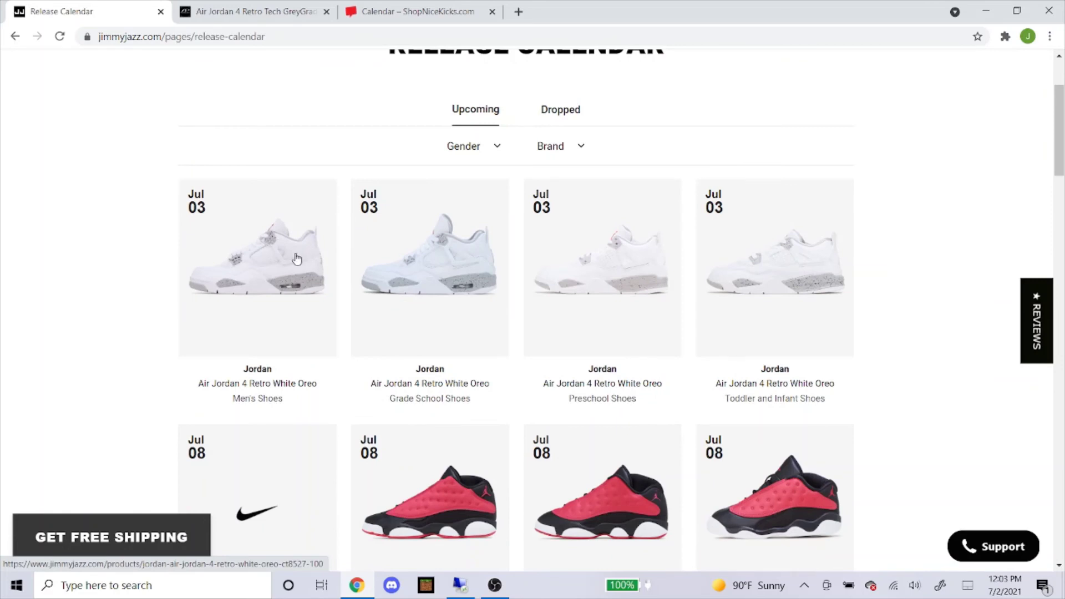
{"action": "left_click", "coordinate": [241, 265]}
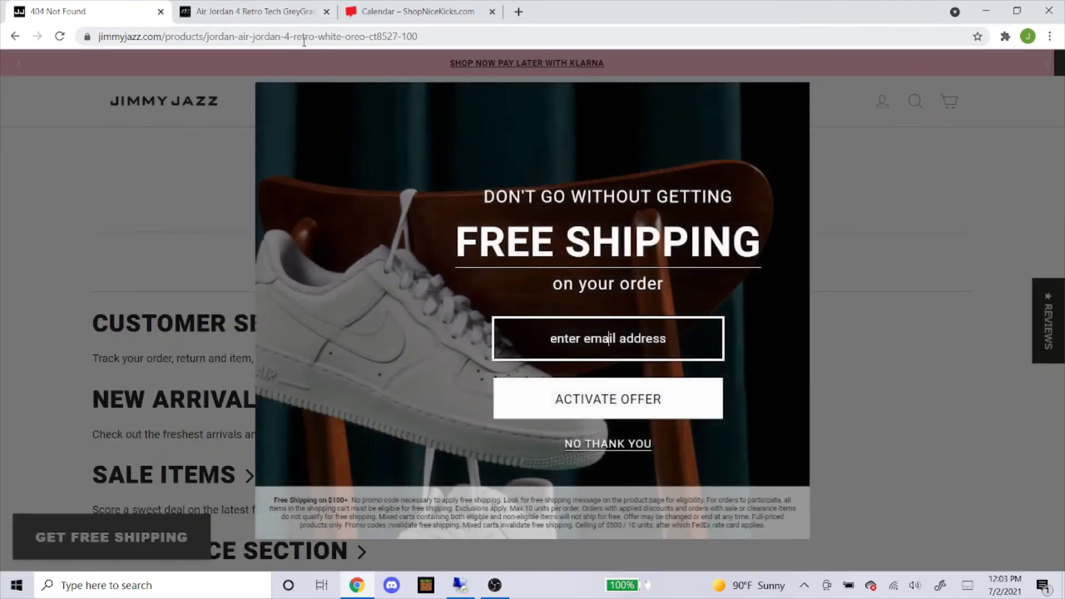
{"action": "left_click", "coordinate": [340, 37]}
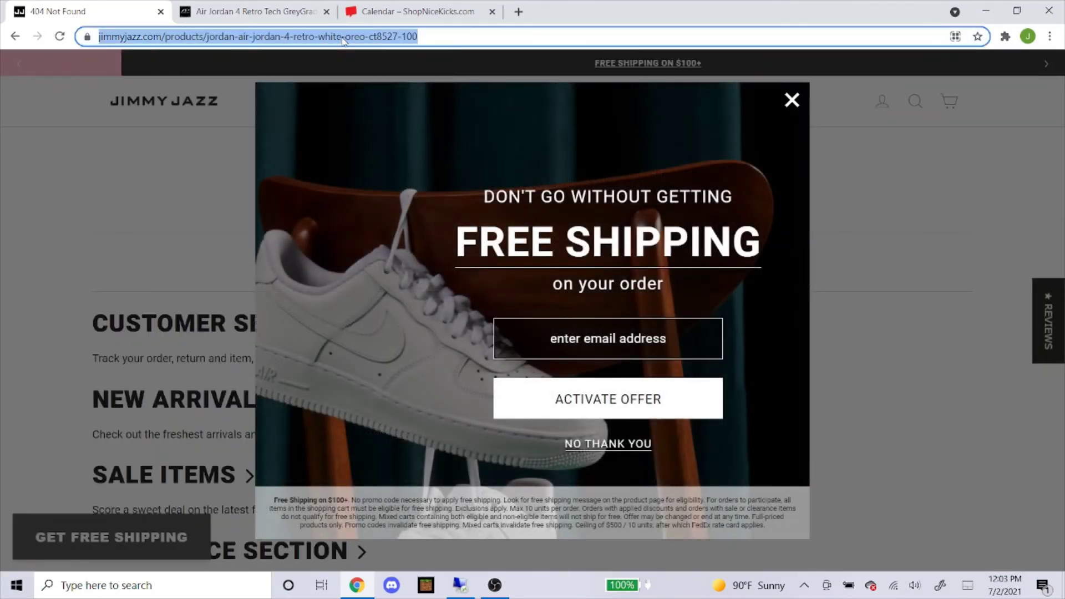
{"action": "right_click", "coordinate": [340, 36]}
{"action": "left_click", "coordinate": [379, 114]}
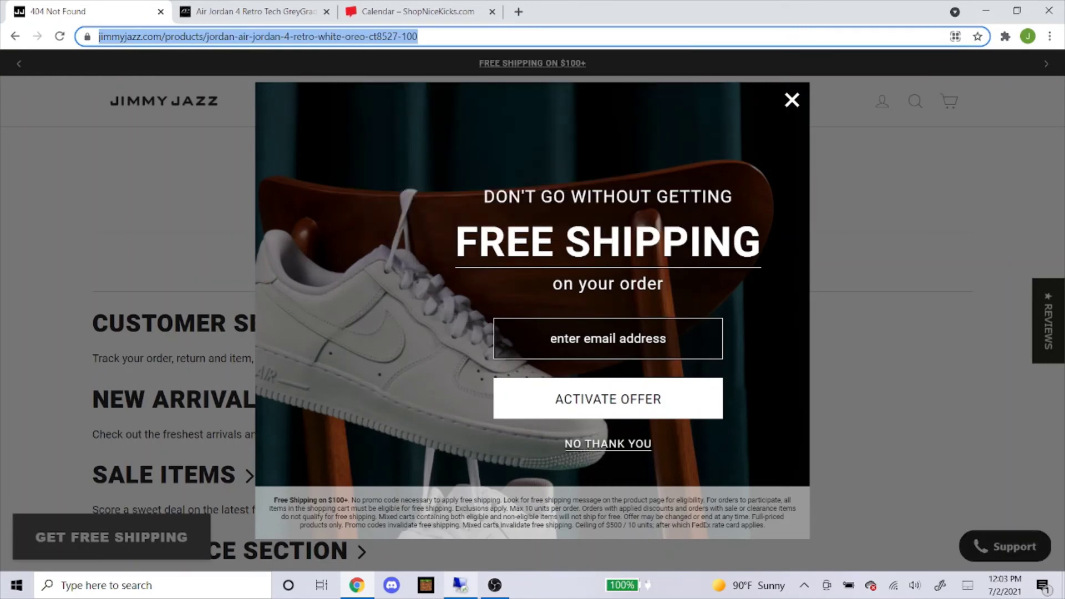
Back in the bot, paste the copied men's shoe link into the JimmyJazz task.
{"action": "left_click", "coordinate": [459, 588]}
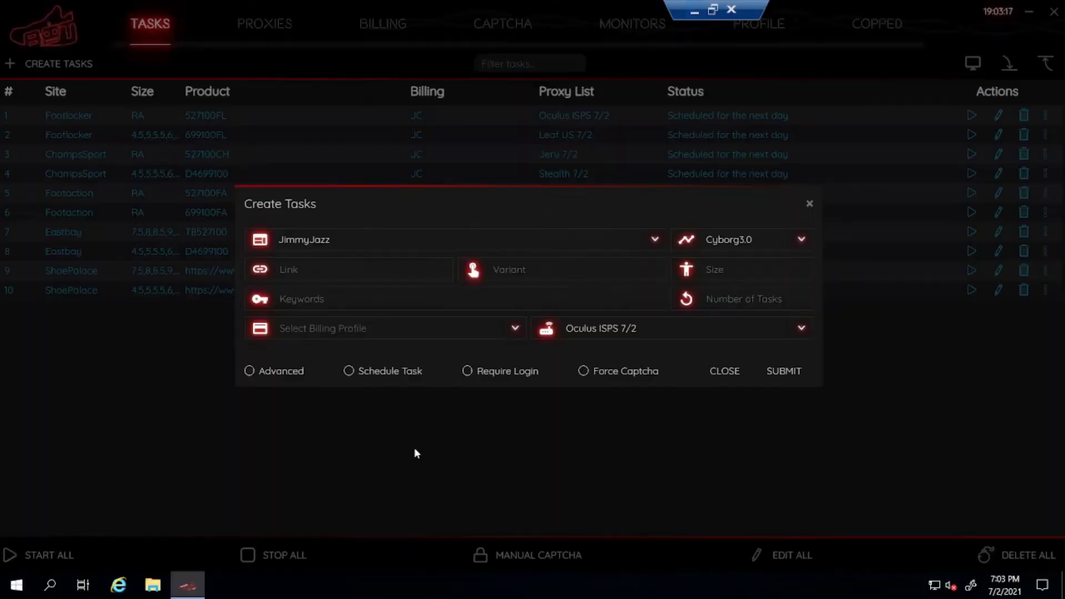
{"action": "right_click", "coordinate": [381, 264]}
{"action": "left_click", "coordinate": [408, 290]}
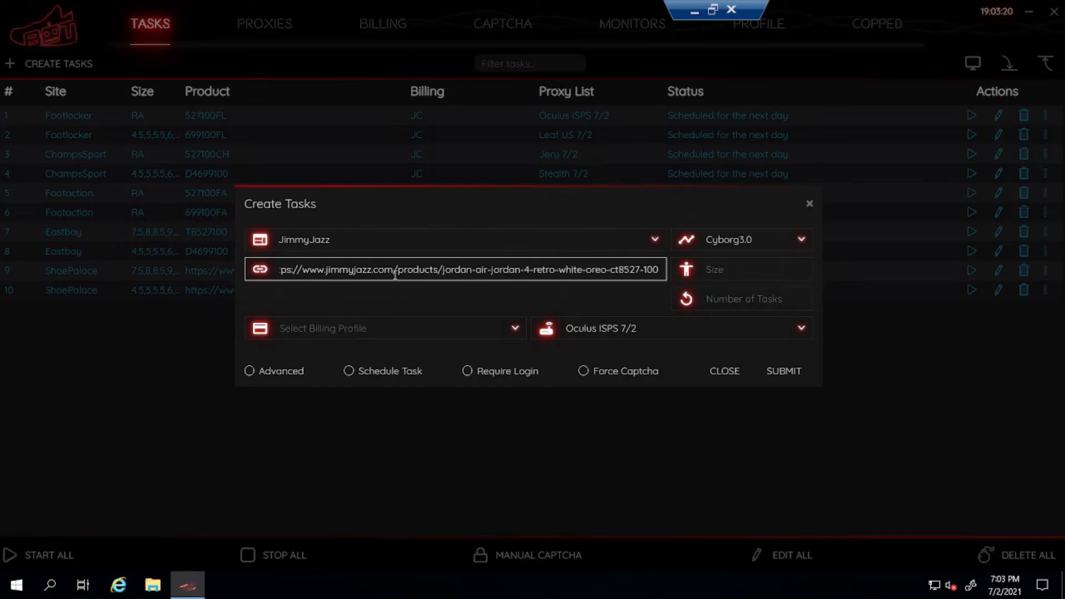
Dismiss the shipping offer on the product page and set the task's sizes to 7.5,8,8.5,9,9.5,10,10.5,11,11.5,12,12.5,13,14.
{"action": "left_click", "coordinate": [736, 269]}
{"action": "left_click", "coordinate": [694, 11]}
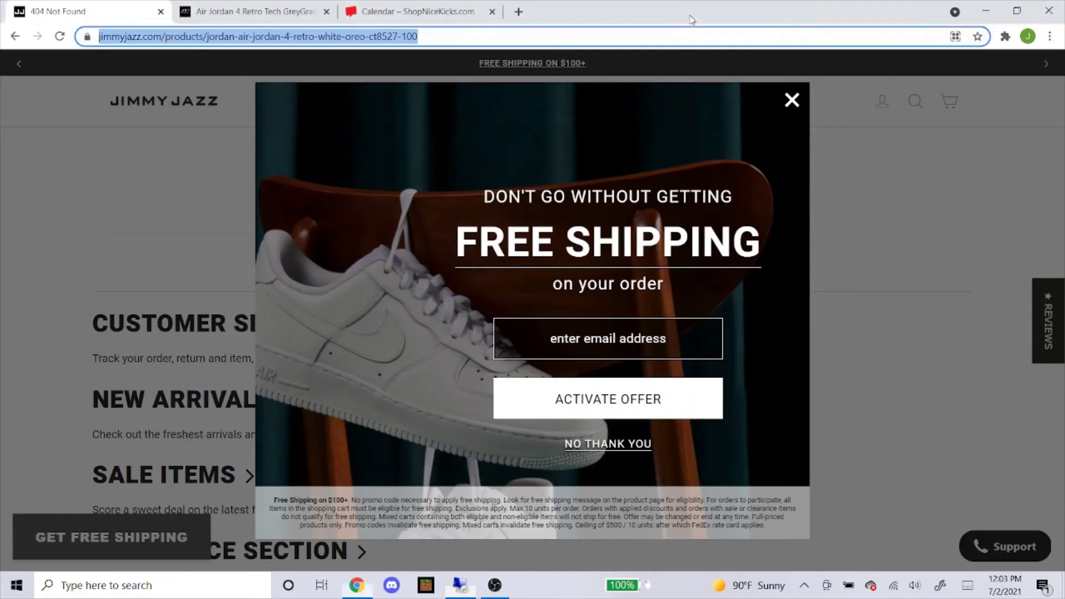
{"action": "left_click", "coordinate": [792, 100]}
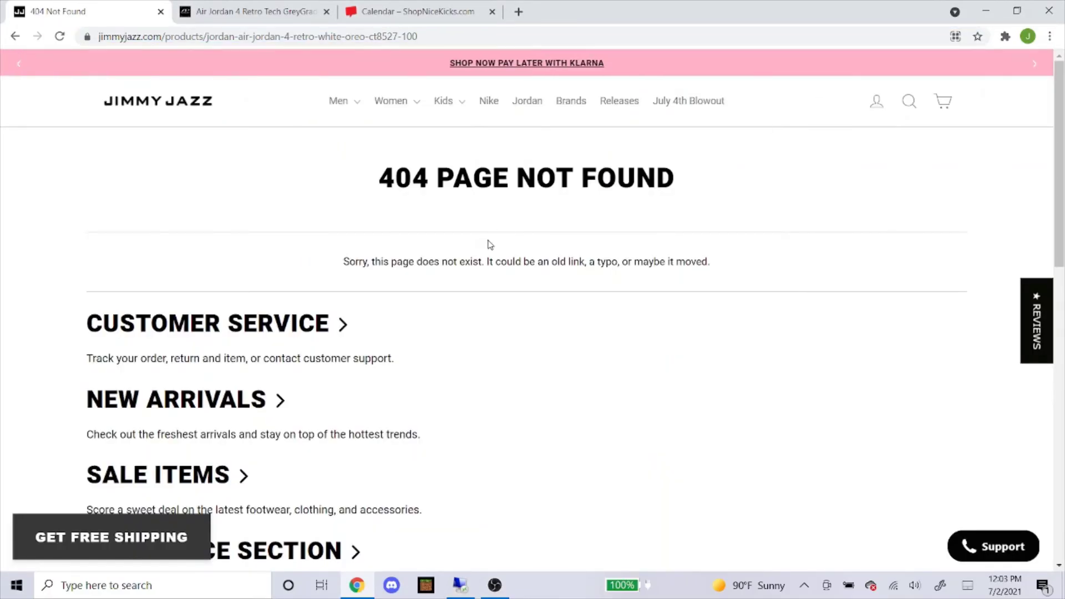
{"action": "scroll", "coordinate": [582, 230], "scroll_direction": "down", "scroll_amount": 4}
{"action": "scroll", "coordinate": [564, 262], "scroll_direction": "up", "scroll_amount": 4}
{"action": "left_click", "coordinate": [460, 585]}
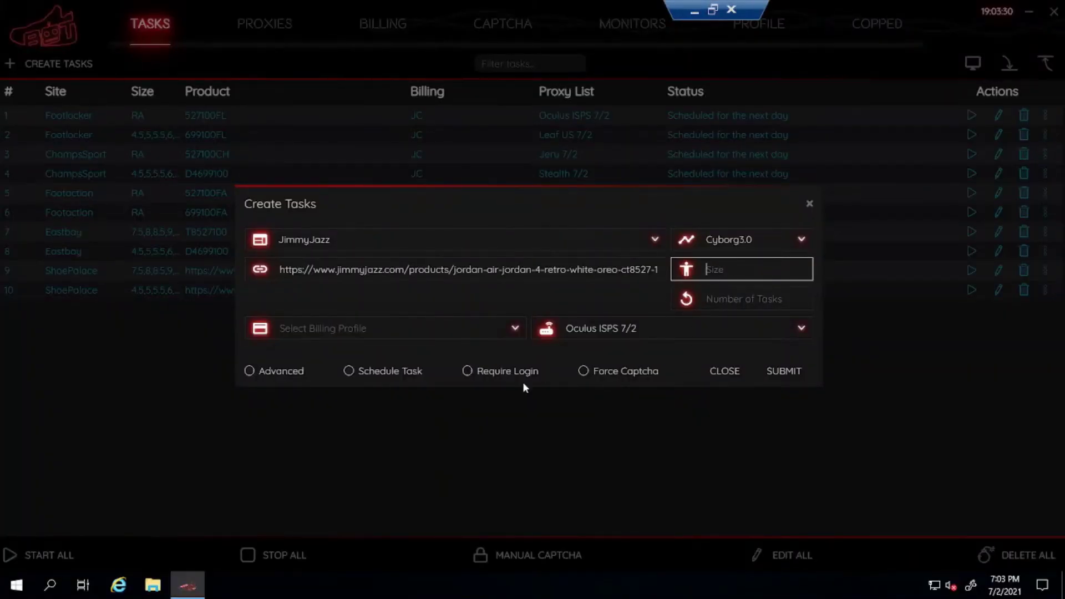
{"action": "type", "text": "7.5,8,8.5,9,9.5,10,10.5,11,11.5,1"}
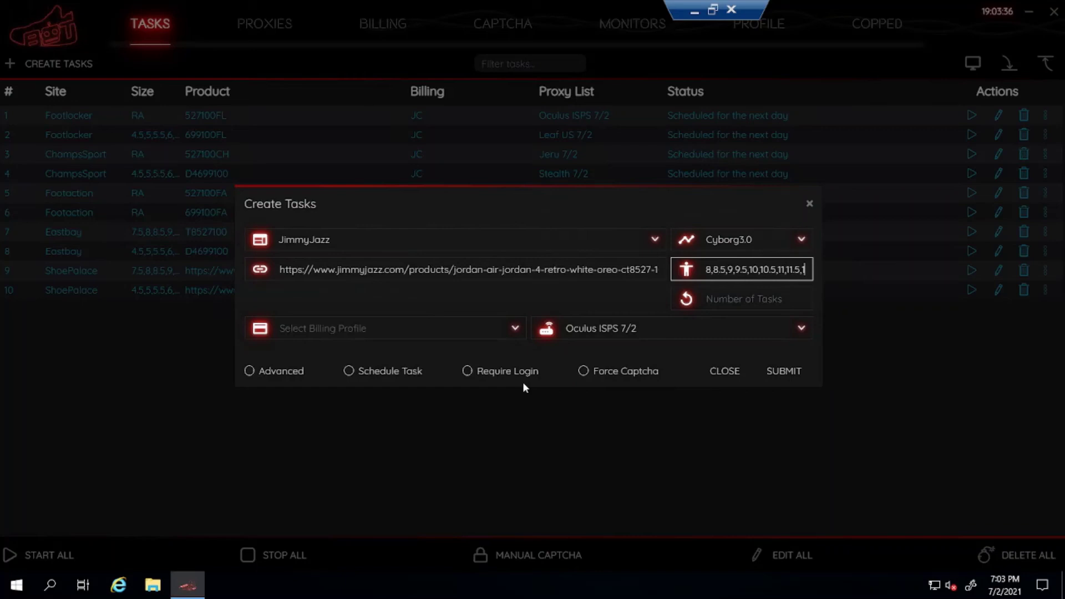
{"action": "type", "text": "2,12.5,13,14"}
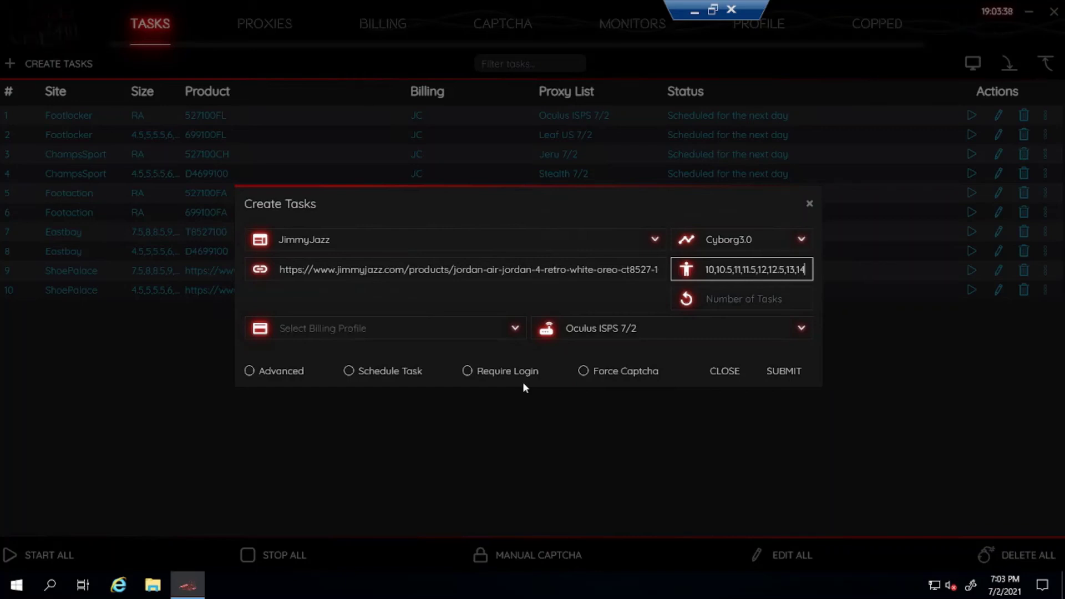
Select the JC billing profile and the Oculus ISPS 7/2 proxy list for the JimmyJazz task.
{"action": "left_click", "coordinate": [367, 327]}
{"action": "left_click", "coordinate": [350, 373]}
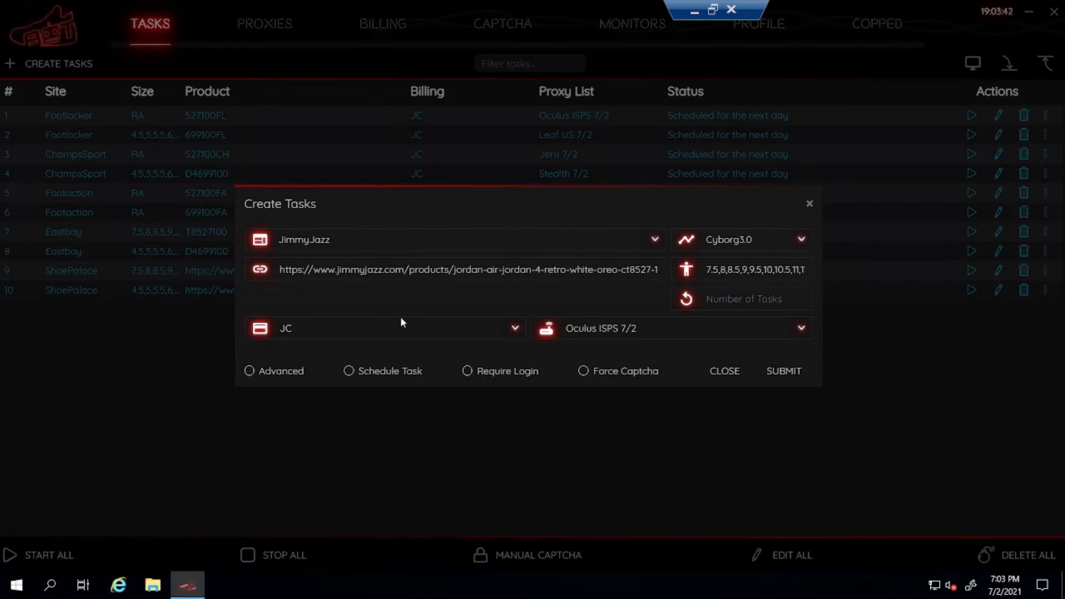
{"action": "left_click", "coordinate": [620, 321]}
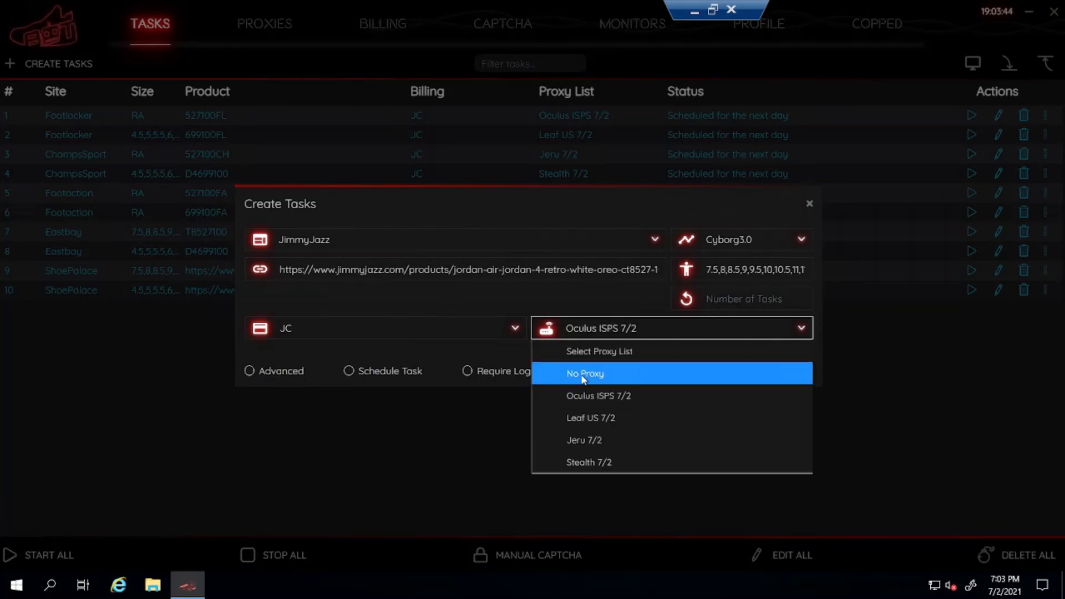
{"action": "left_click", "coordinate": [600, 395]}
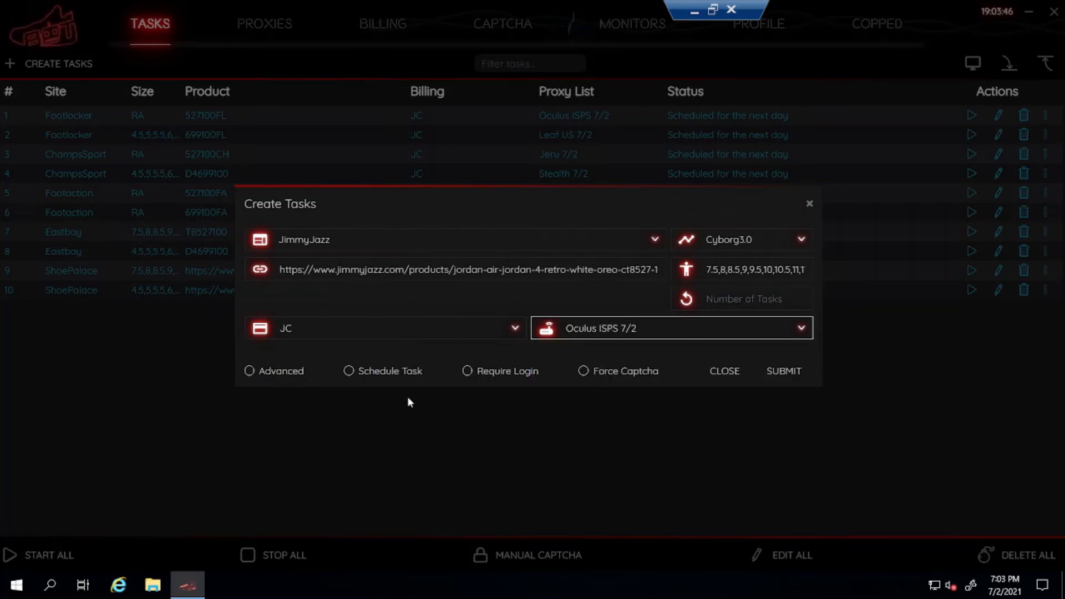
Schedule the JimmyJazz task to run at the selected time of 06:55:00 AM and submit it.
{"action": "left_click", "coordinate": [373, 375]}
{"action": "left_click", "coordinate": [566, 344]}
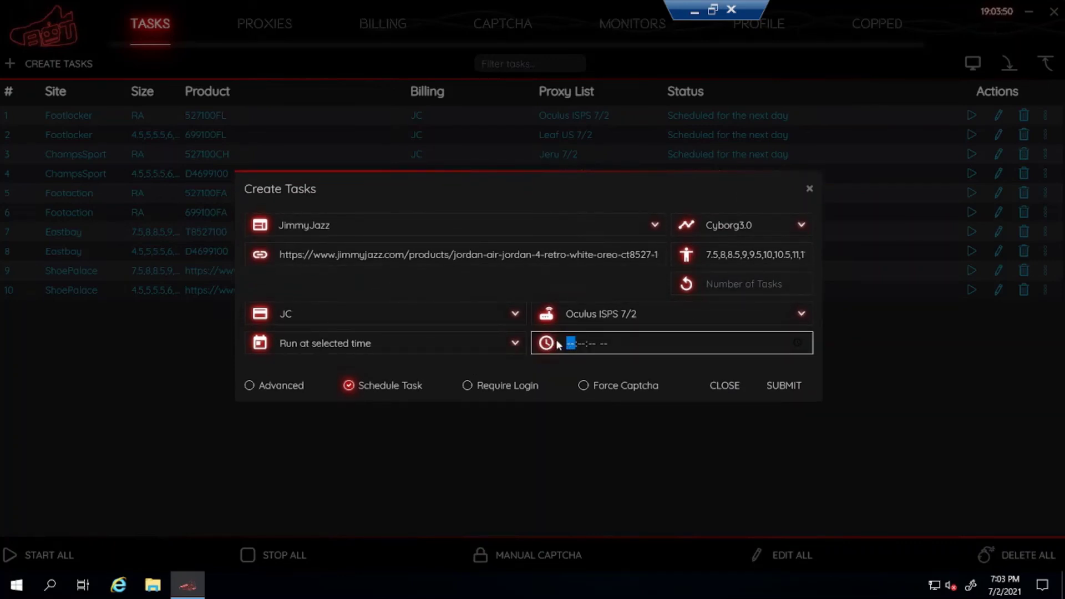
{"action": "type", "text": "5500a"}
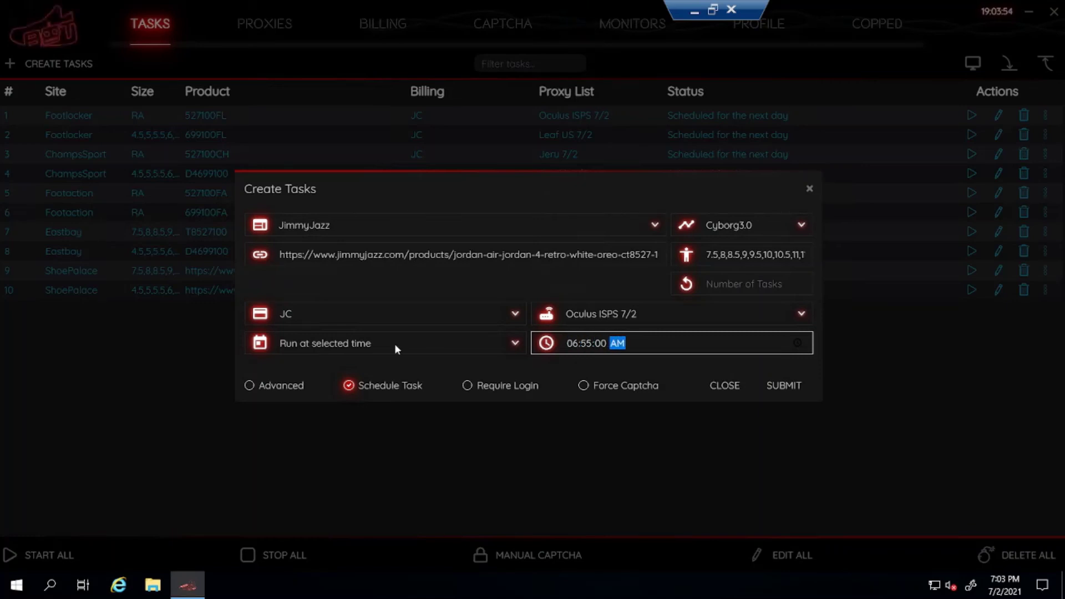
{"action": "left_click", "coordinate": [400, 280]}
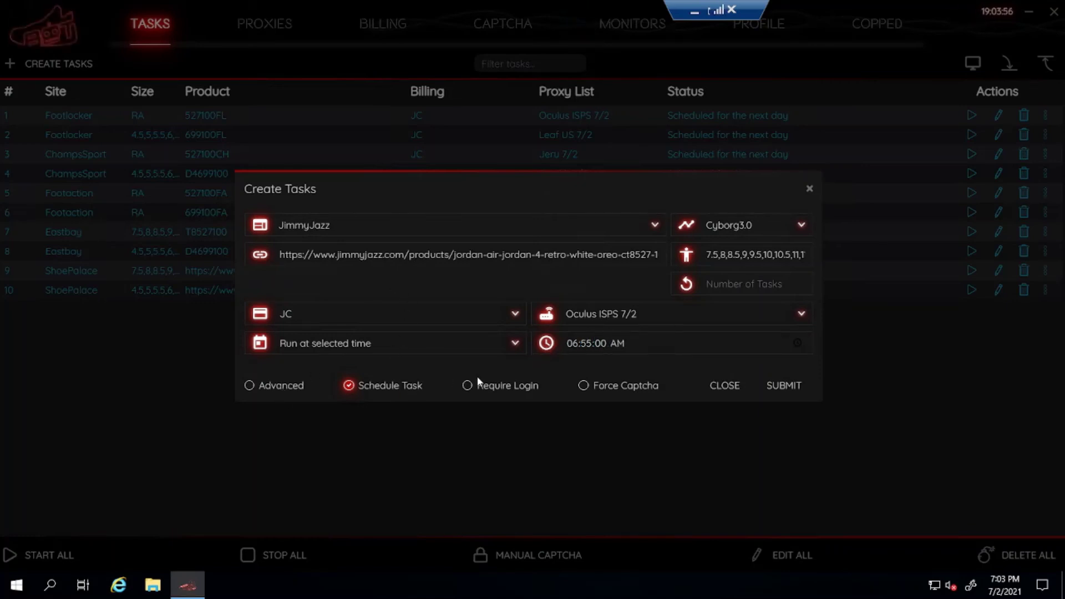
{"action": "left_click", "coordinate": [783, 385]}
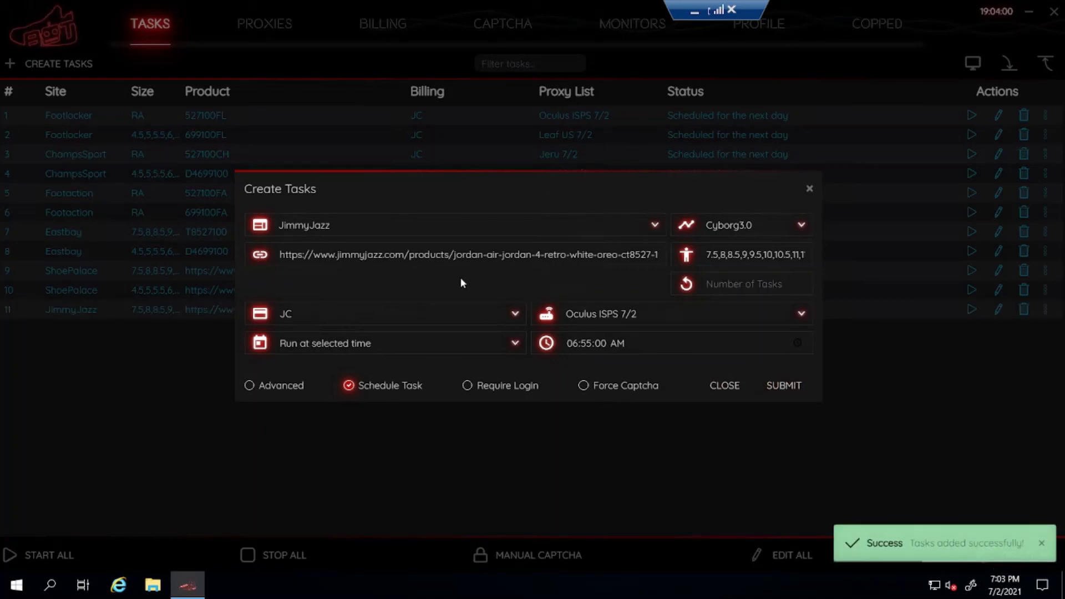
In Chrome, return to the Jimmy Jazz release calendar, open the grade school Air Jordan 4 Retro White Oreo and copy its page link.
{"action": "left_click", "coordinate": [694, 14]}
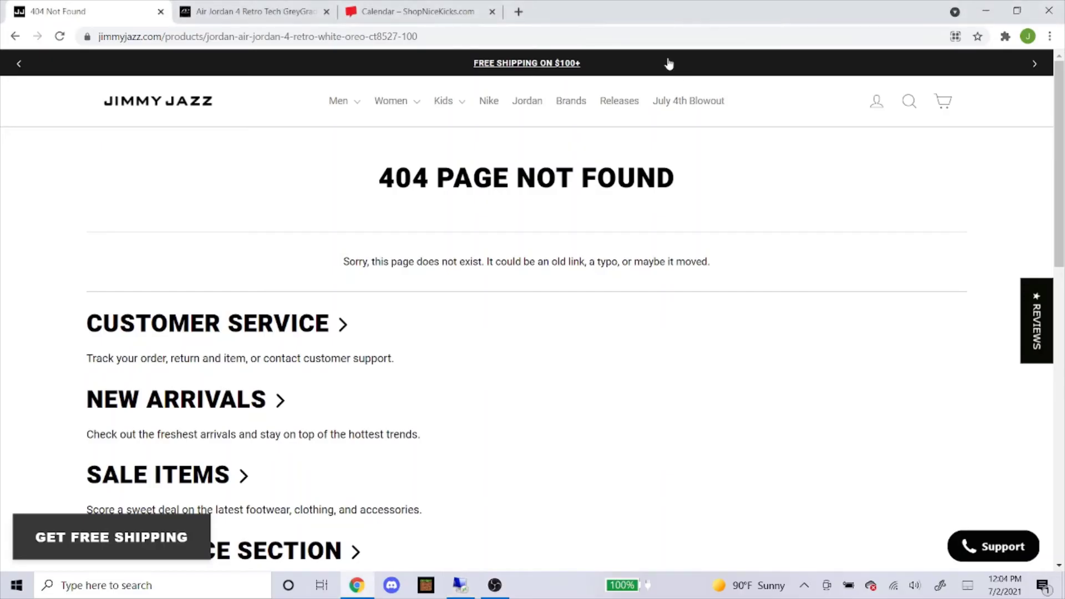
{"action": "left_click", "coordinate": [15, 36]}
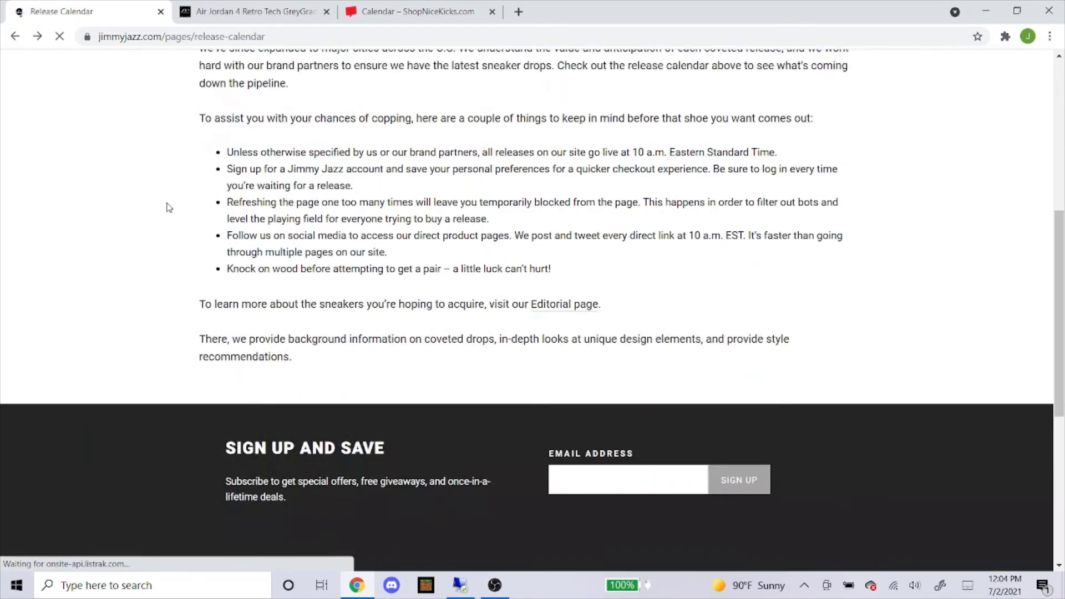
{"action": "scroll", "coordinate": [169, 208], "scroll_direction": "down", "scroll_amount": 5}
{"action": "scroll", "coordinate": [166, 205], "scroll_direction": "up", "scroll_amount": 12}
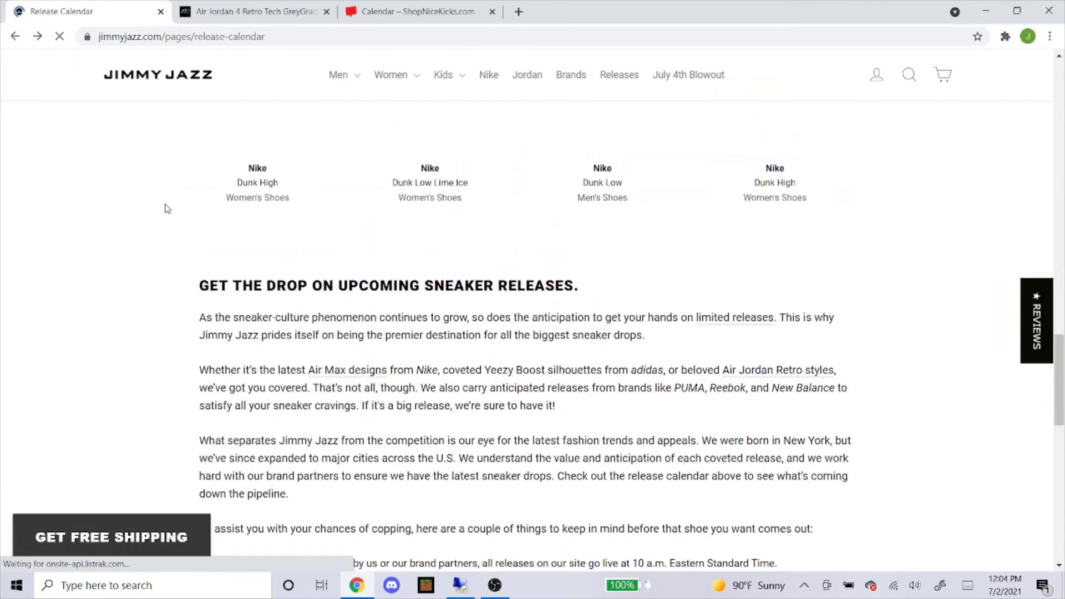
{"action": "scroll", "coordinate": [166, 208], "scroll_direction": "up", "scroll_amount": 10}
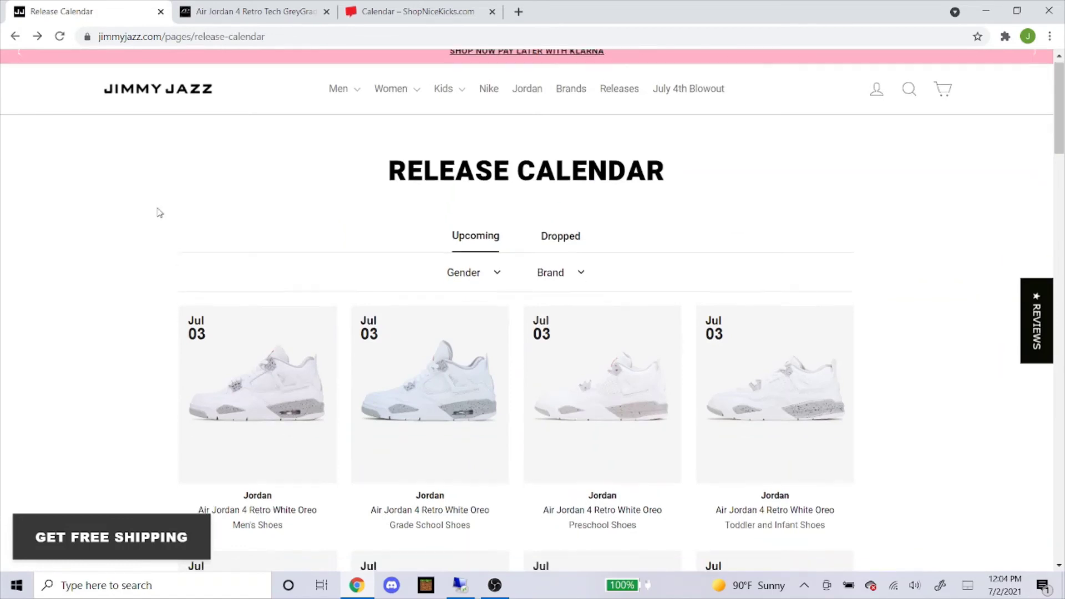
{"action": "scroll", "coordinate": [160, 212], "scroll_direction": "down", "scroll_amount": 4}
{"action": "left_click", "coordinate": [418, 222]}
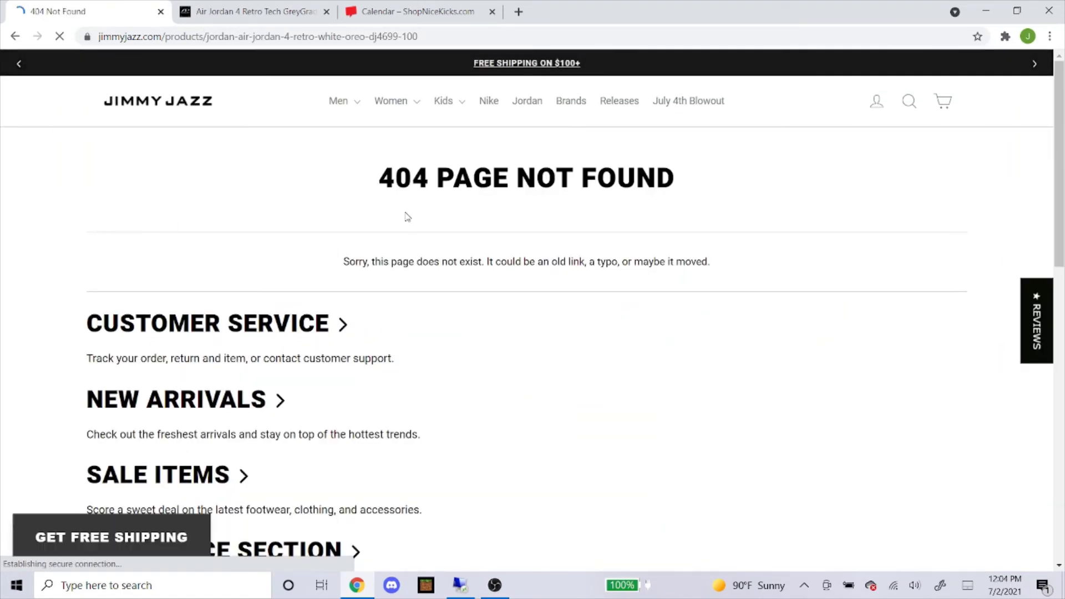
{"action": "left_click", "coordinate": [288, 36]}
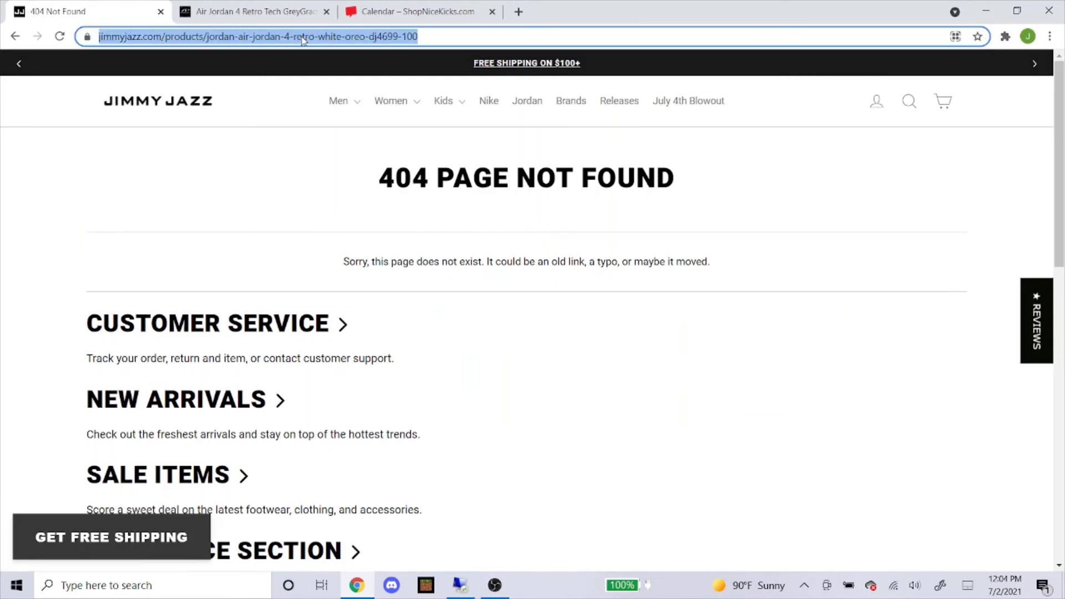
{"action": "right_click", "coordinate": [303, 36]}
{"action": "left_click", "coordinate": [353, 110]}
In the bot, replace the JimmyJazz task's link with the copied grade school link and clear its sizes.
{"action": "left_click", "coordinate": [460, 585]}
{"action": "left_click", "coordinate": [452, 254]}
{"action": "key", "text": "ctrl+a"}
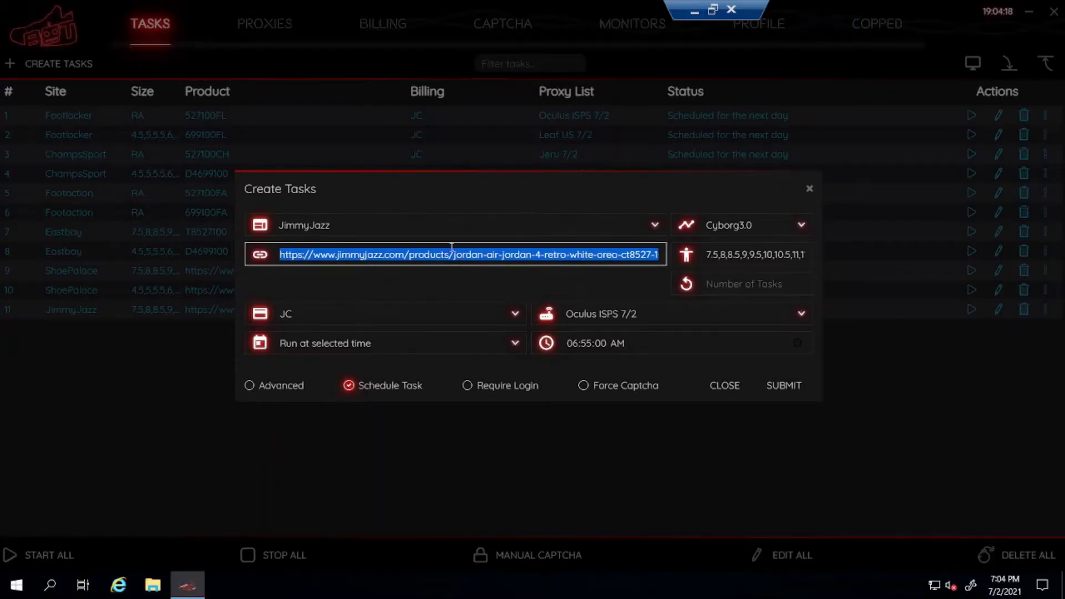
{"action": "right_click", "coordinate": [451, 250]}
{"action": "left_click", "coordinate": [476, 276]}
{"action": "left_click", "coordinate": [723, 256]}
{"action": "key", "text": "ctrl+a"}
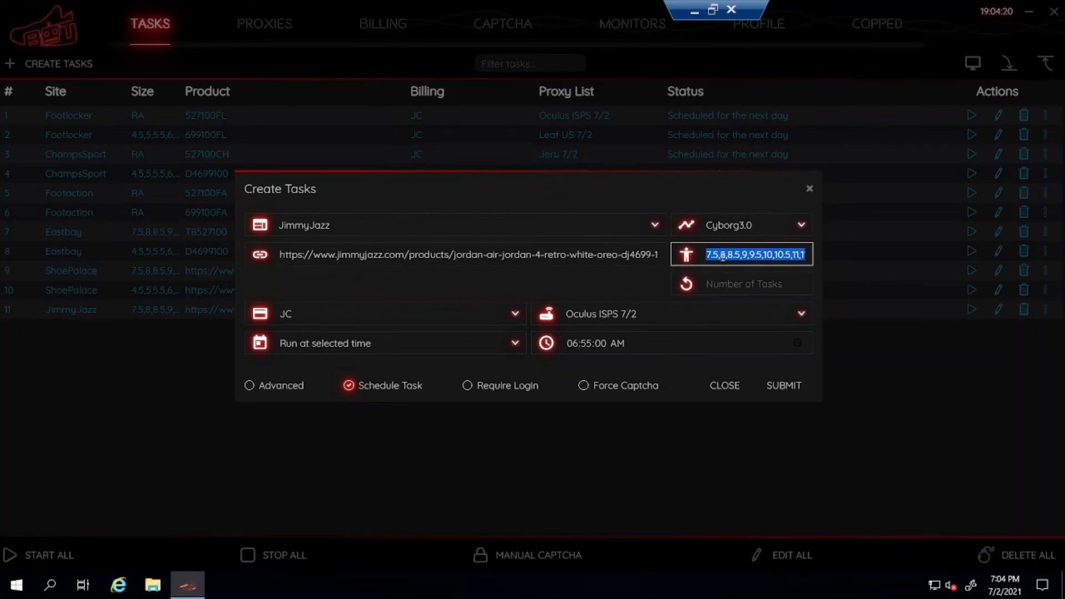
{"action": "key", "text": "BackSpace"}
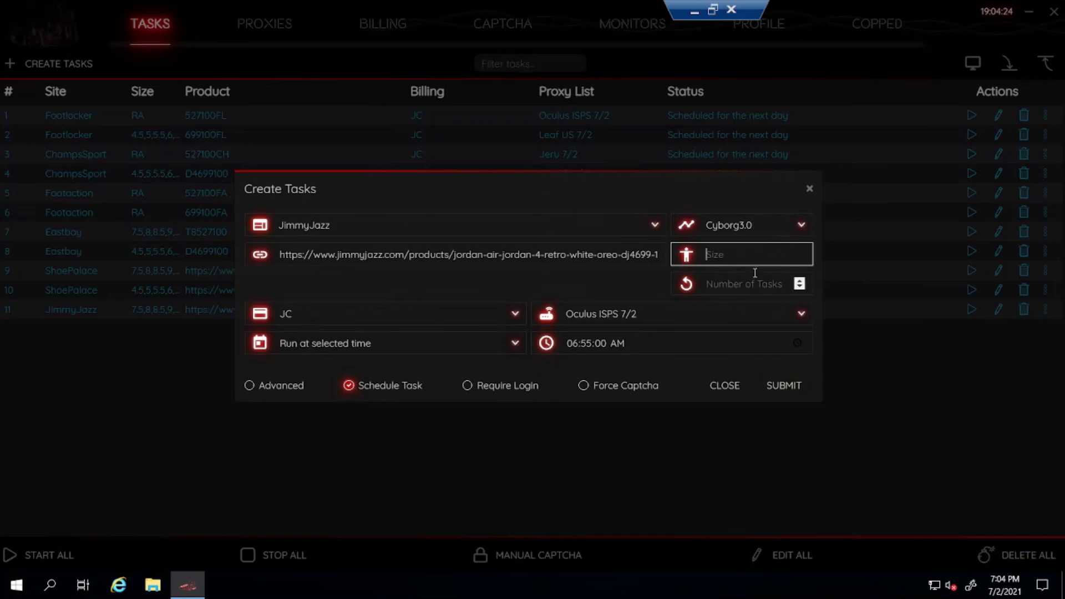
Submit the second JimmyJazz task without a size, choosing never to show the missing-size notice again, and close the form.
{"action": "left_click", "coordinate": [781, 391]}
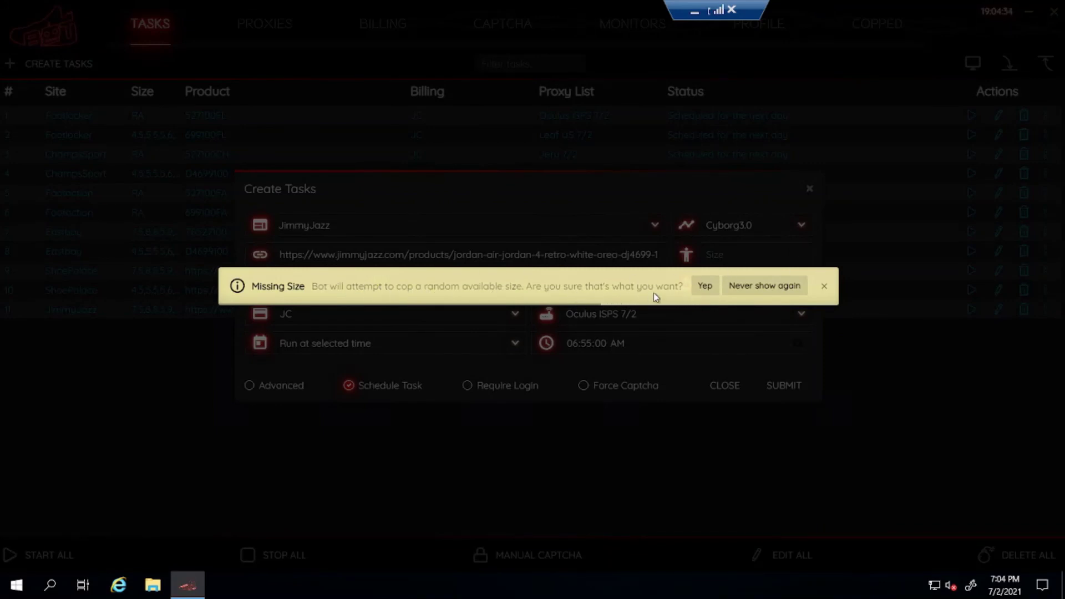
{"action": "left_click", "coordinate": [745, 287]}
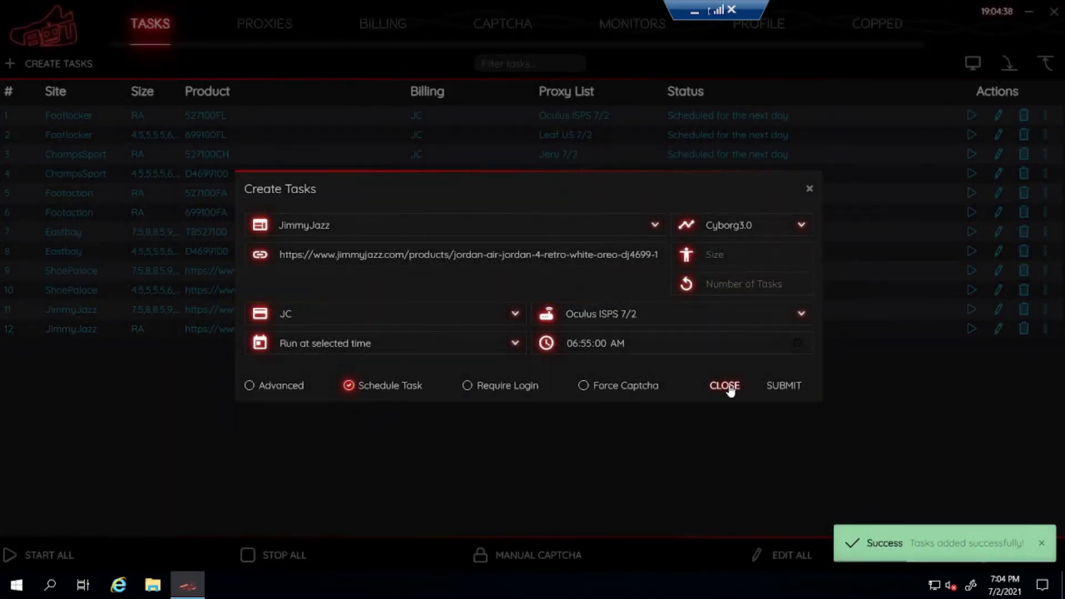
{"action": "left_click", "coordinate": [725, 385]}
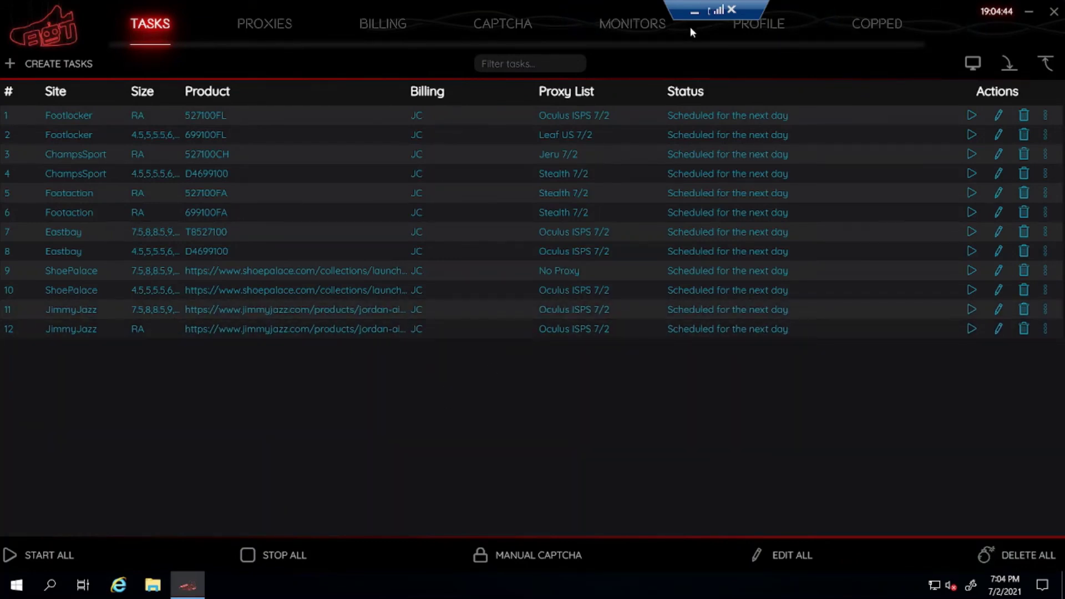
Start a new task and set its site to ShopNiceKicks, ready for a product link.
{"action": "left_click", "coordinate": [50, 63]}
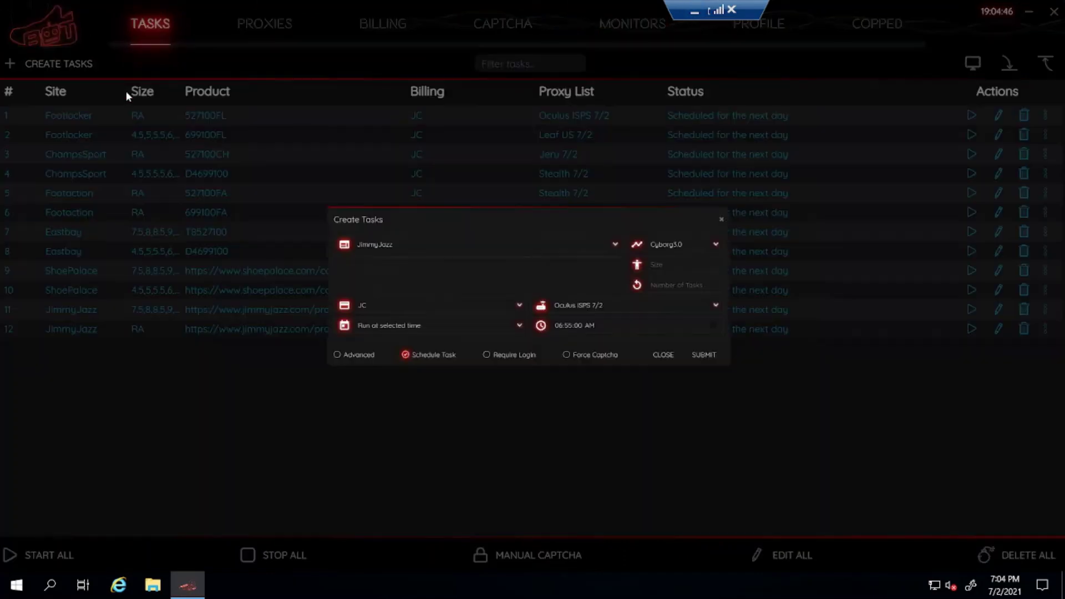
{"action": "left_click", "coordinate": [294, 221]}
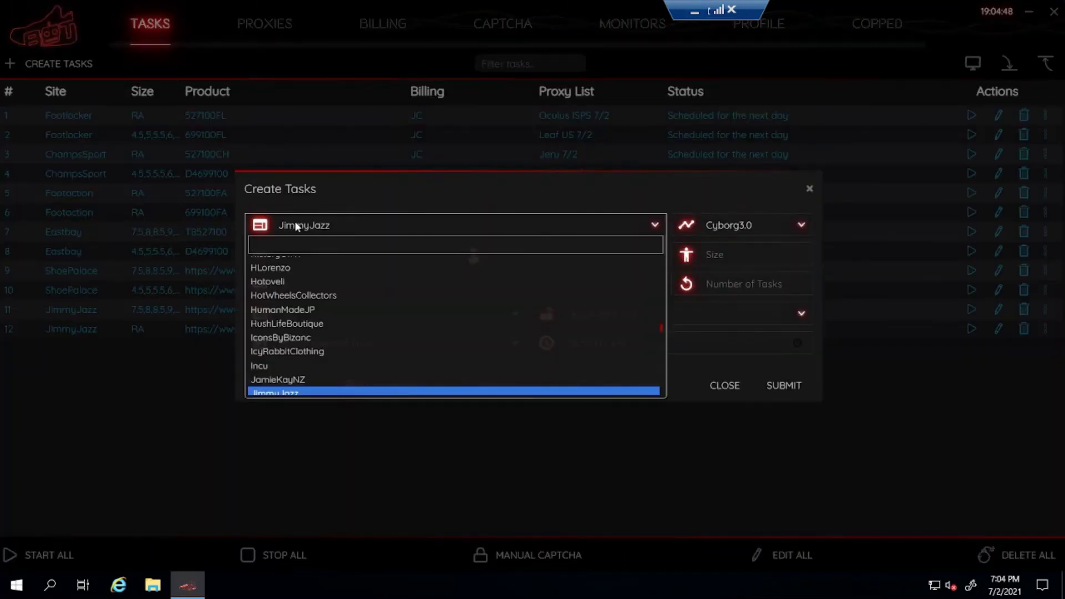
{"action": "type", "text": "shopnic"}
{"action": "key", "text": "Return"}
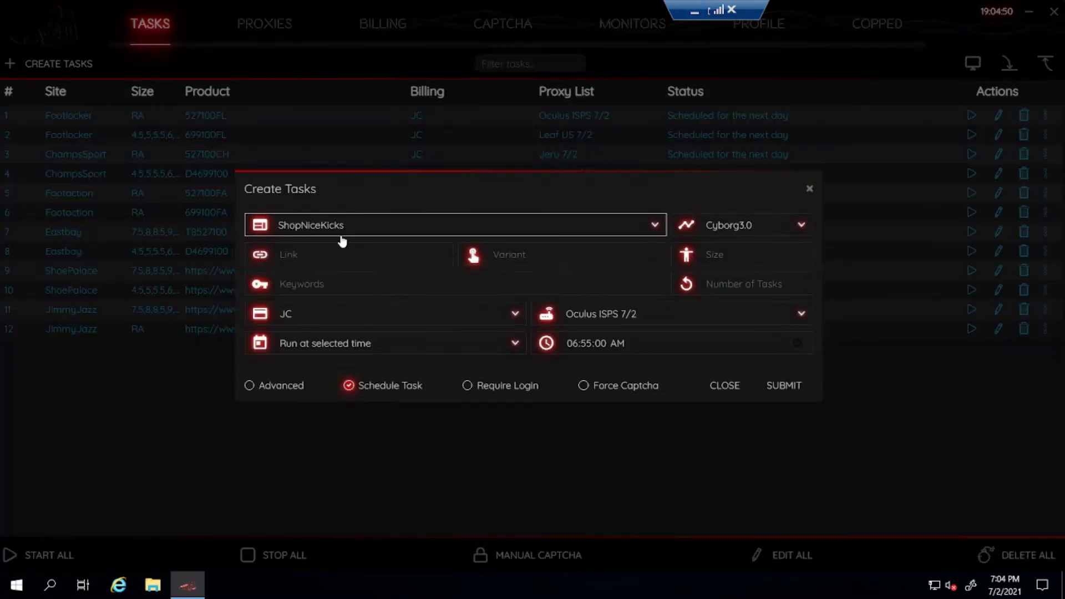
{"action": "left_click", "coordinate": [363, 257]}
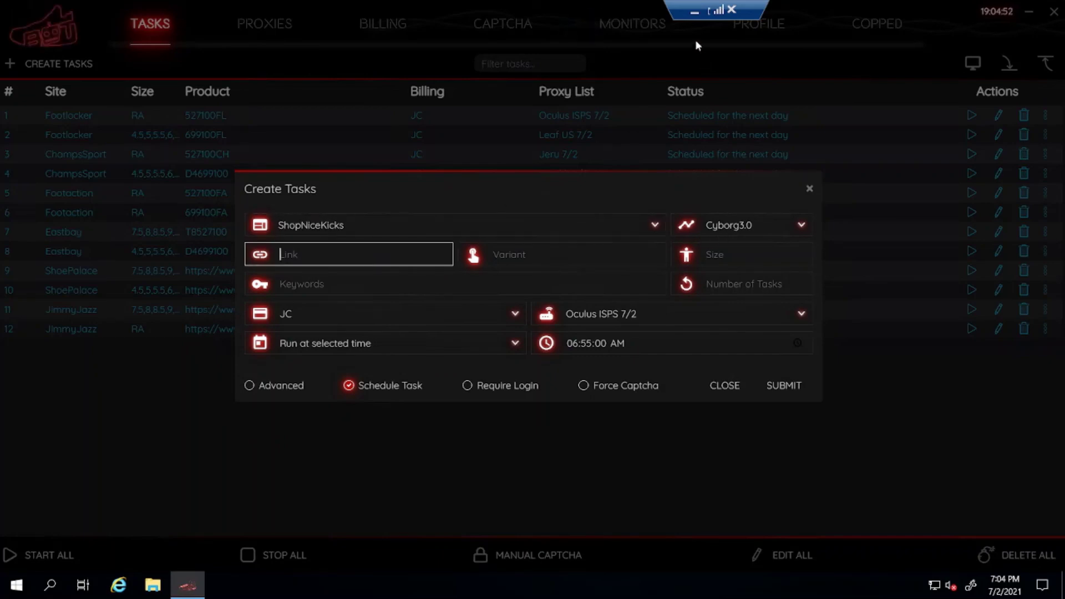
In Chrome, open the men's Air Jordan 4 Retro Tech Grey from the ShopNiceKicks launch calendar and copy its page link.
{"action": "left_click", "coordinate": [694, 11]}
{"action": "left_click", "coordinate": [383, 11]}
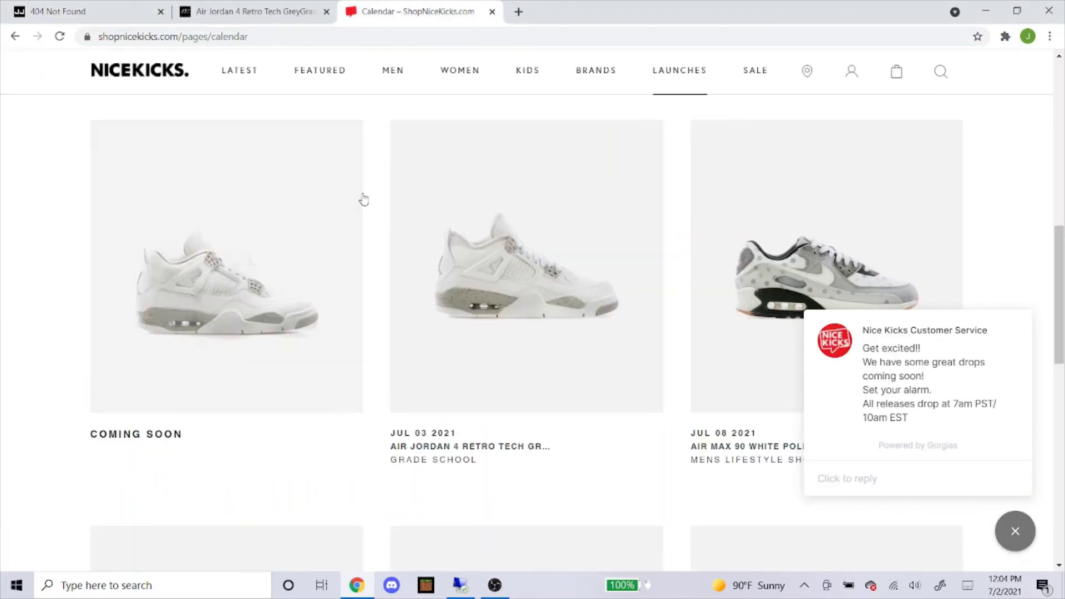
{"action": "scroll", "coordinate": [363, 200], "scroll_direction": "up", "scroll_amount": 6}
{"action": "scroll", "coordinate": [637, 132], "scroll_direction": "down", "scroll_amount": 6}
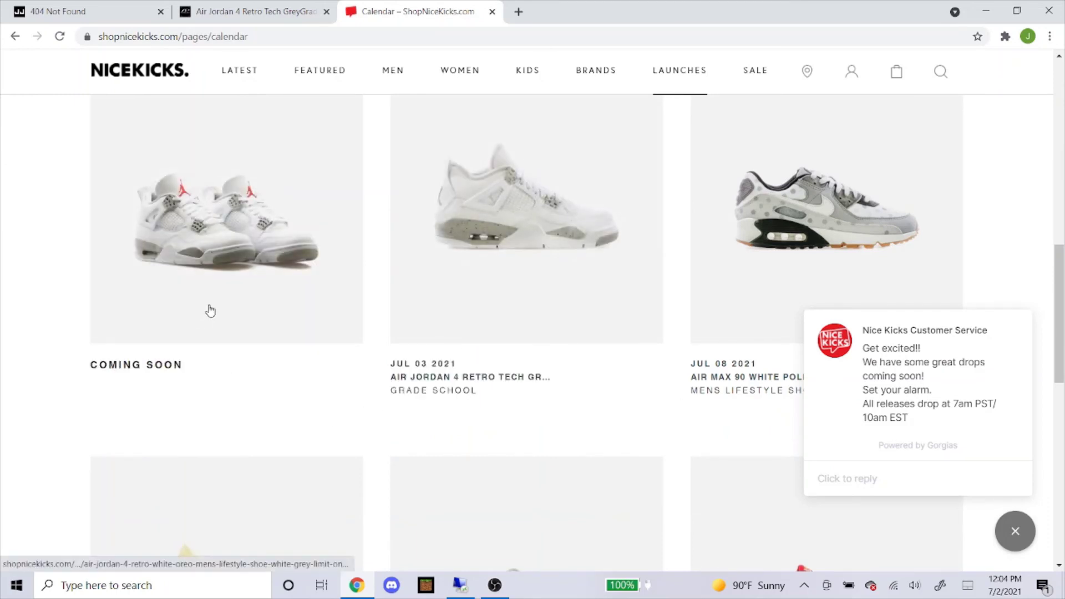
{"action": "left_click", "coordinate": [182, 244]}
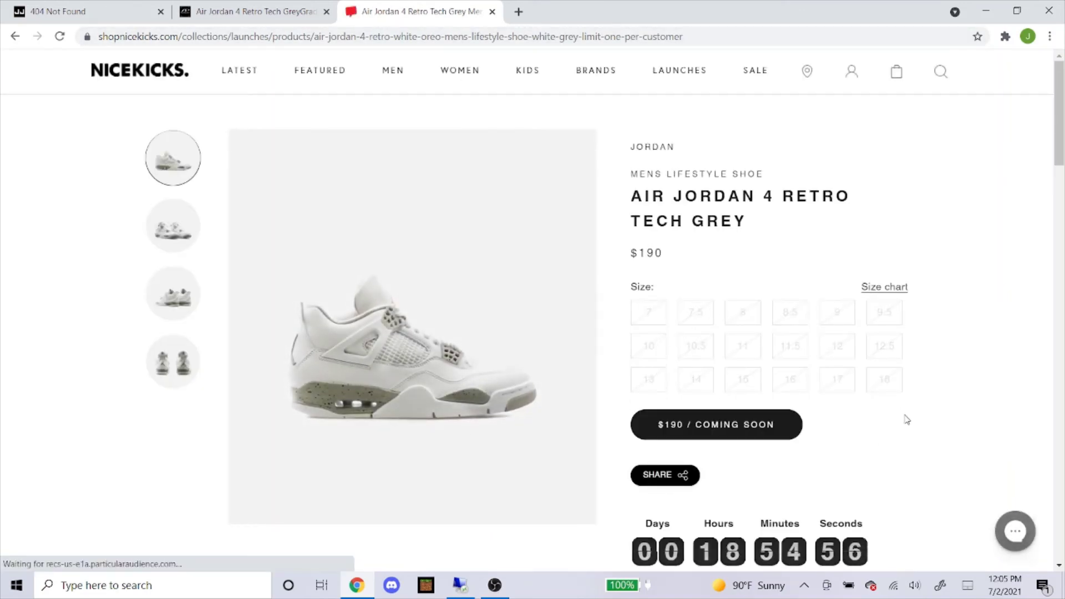
{"action": "left_click", "coordinate": [513, 37]}
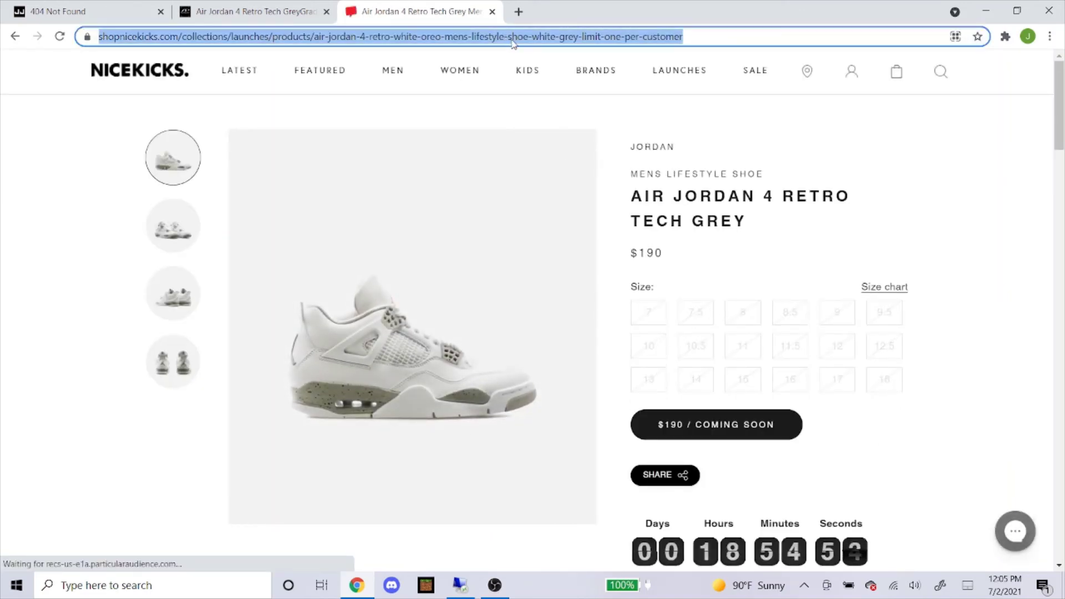
{"action": "right_click", "coordinate": [513, 37]}
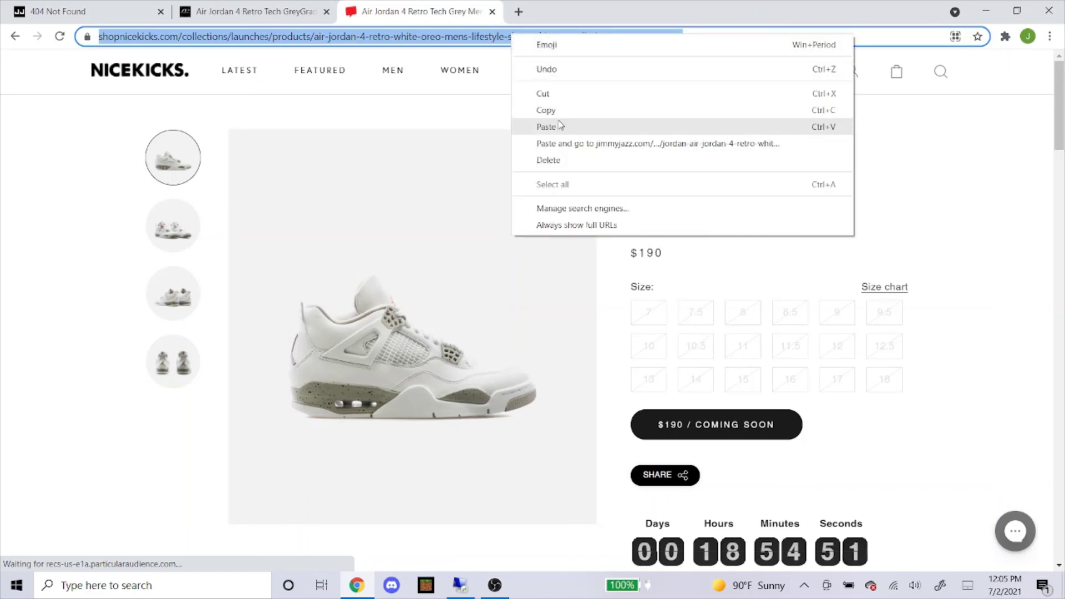
{"action": "left_click", "coordinate": [556, 117]}
In the bot, paste the copied product link into the ShopNiceKicks task, leaving its size blank.
{"action": "left_click", "coordinate": [460, 586]}
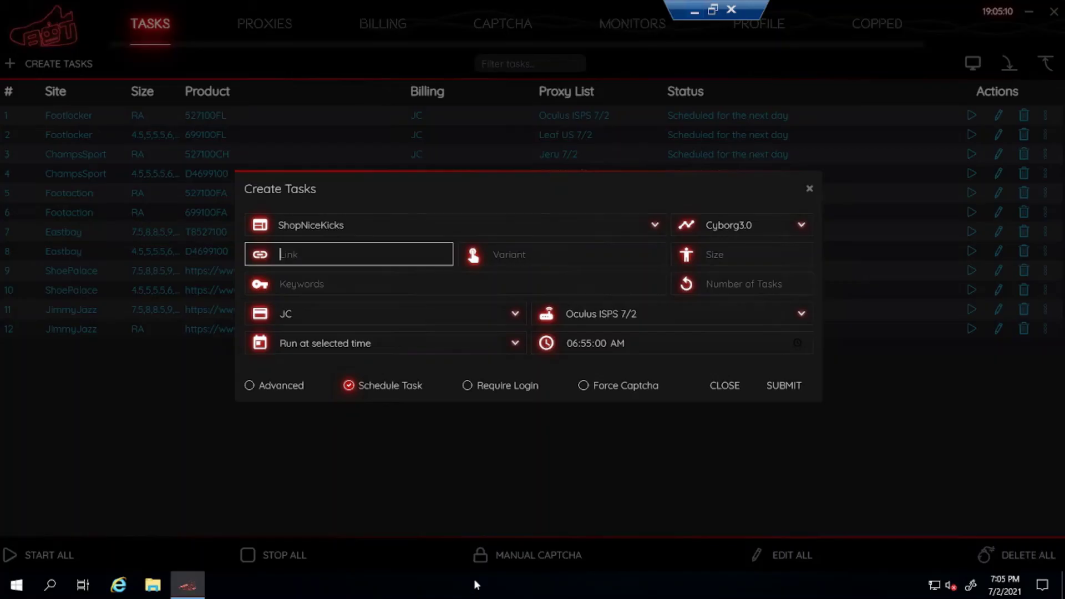
{"action": "right_click", "coordinate": [397, 258]}
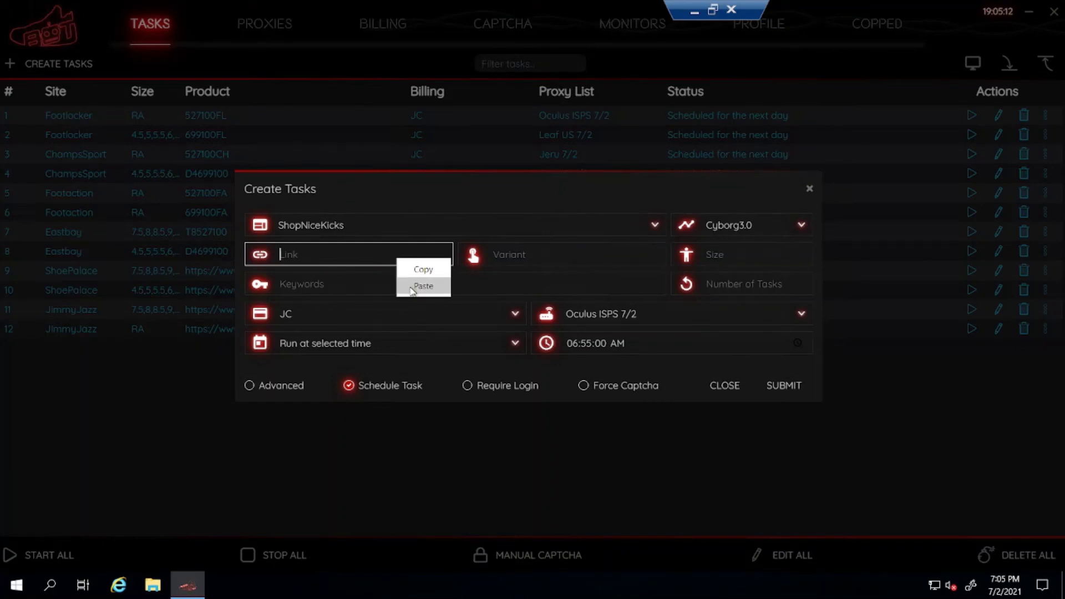
{"action": "left_click", "coordinate": [425, 285]}
{"action": "left_click", "coordinate": [714, 253]}
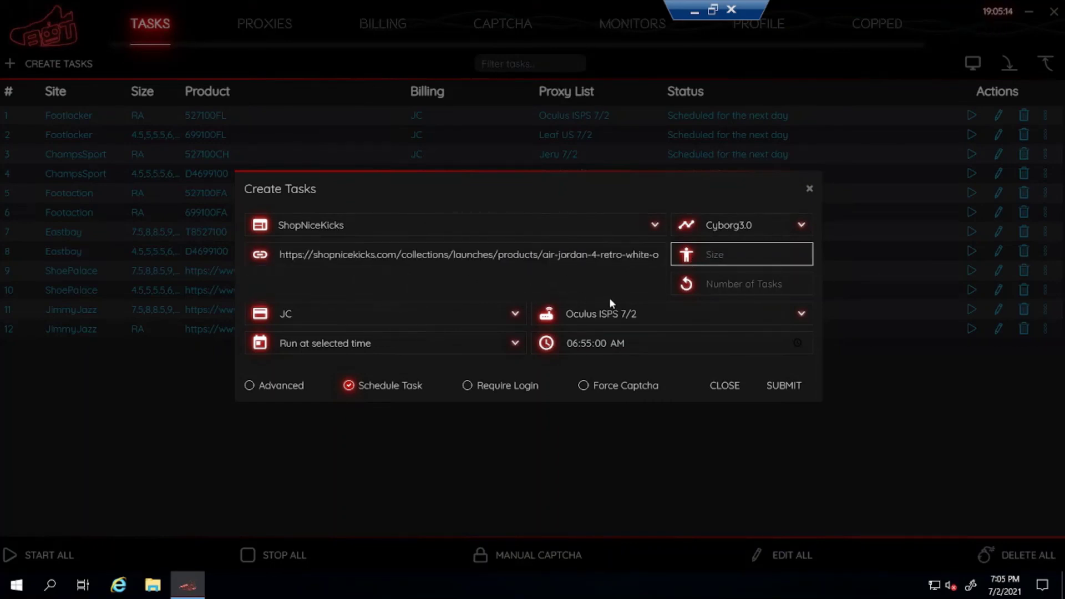
Select the Oculus ISPS 7/2 proxy list, keep the 06:55:00 AM start time, submit the ShopNiceKicks task and close the form.
{"action": "left_click", "coordinate": [593, 322]}
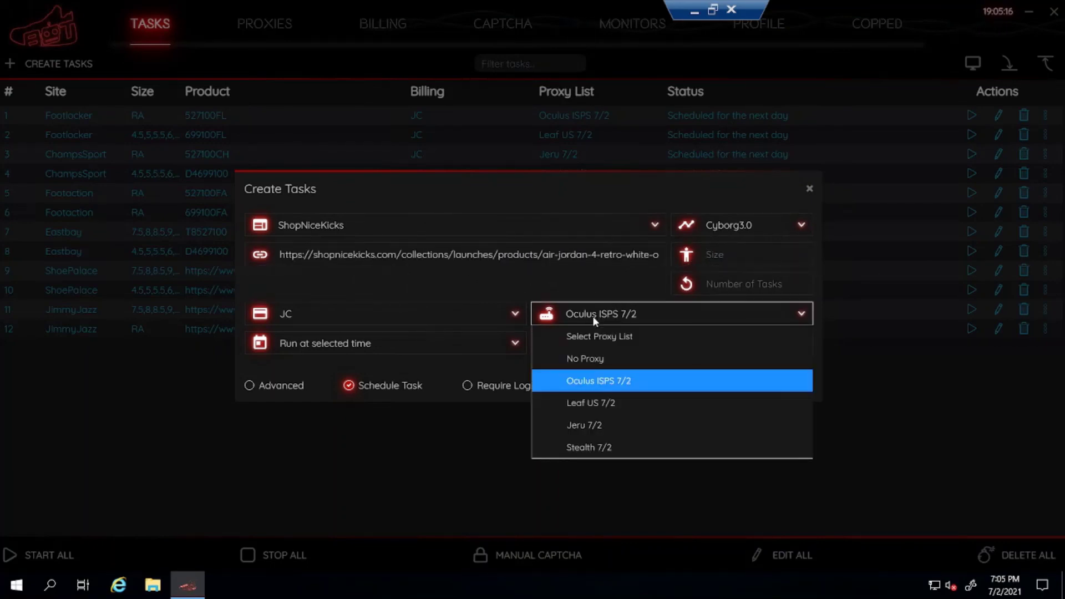
{"action": "left_click", "coordinate": [590, 381]}
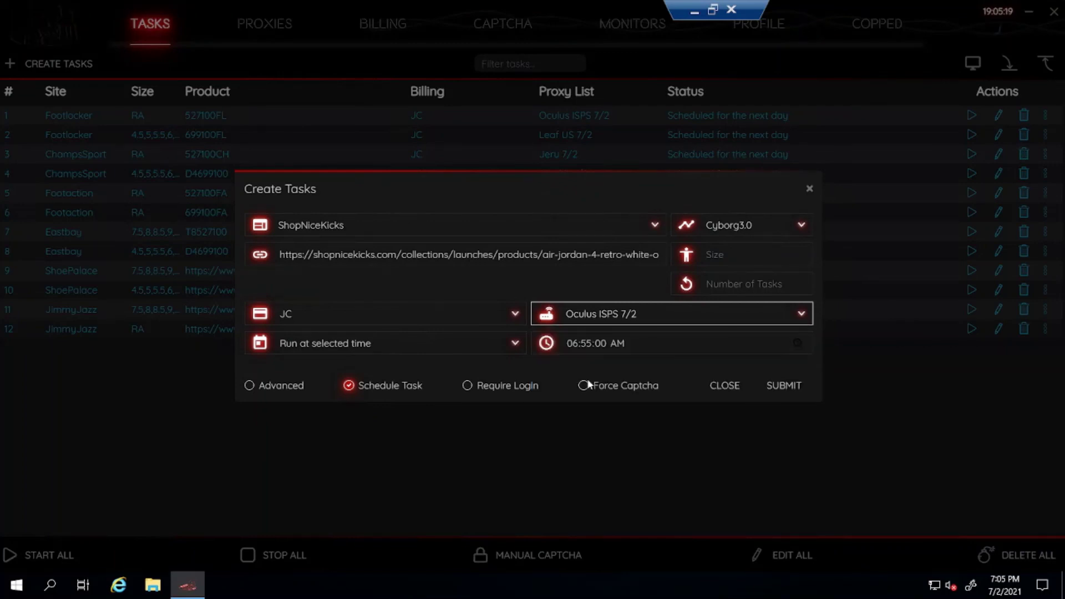
{"action": "left_click", "coordinate": [586, 344]}
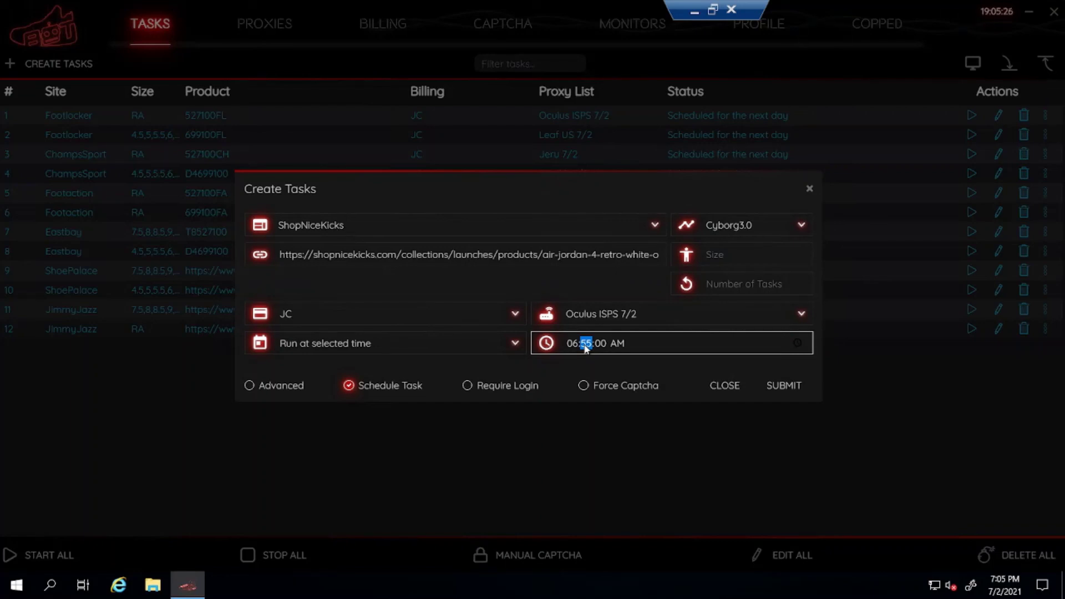
{"action": "left_click", "coordinate": [542, 287]}
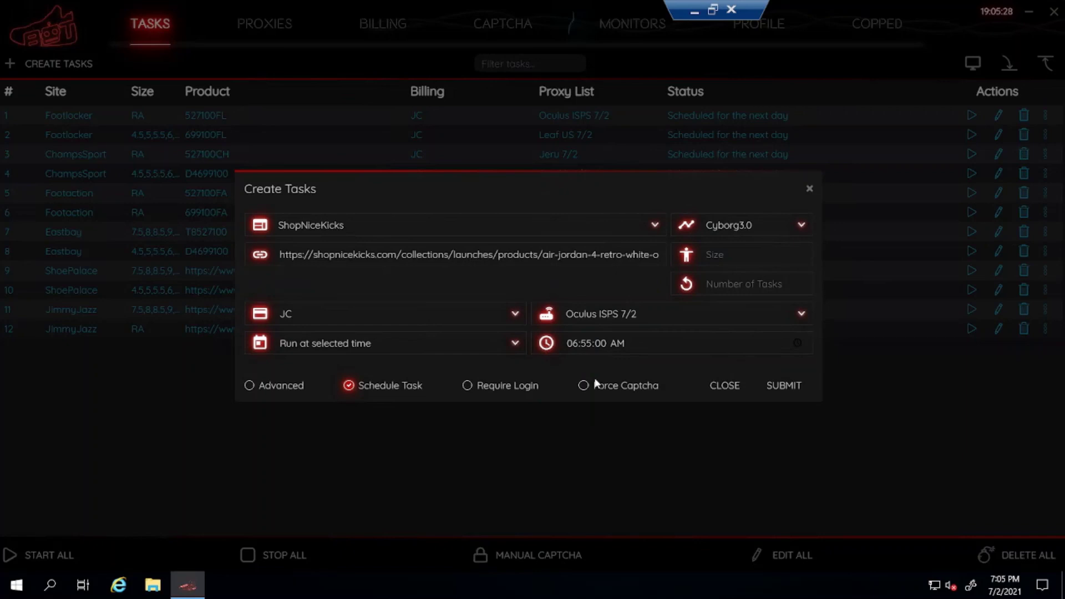
{"action": "left_click", "coordinate": [795, 388]}
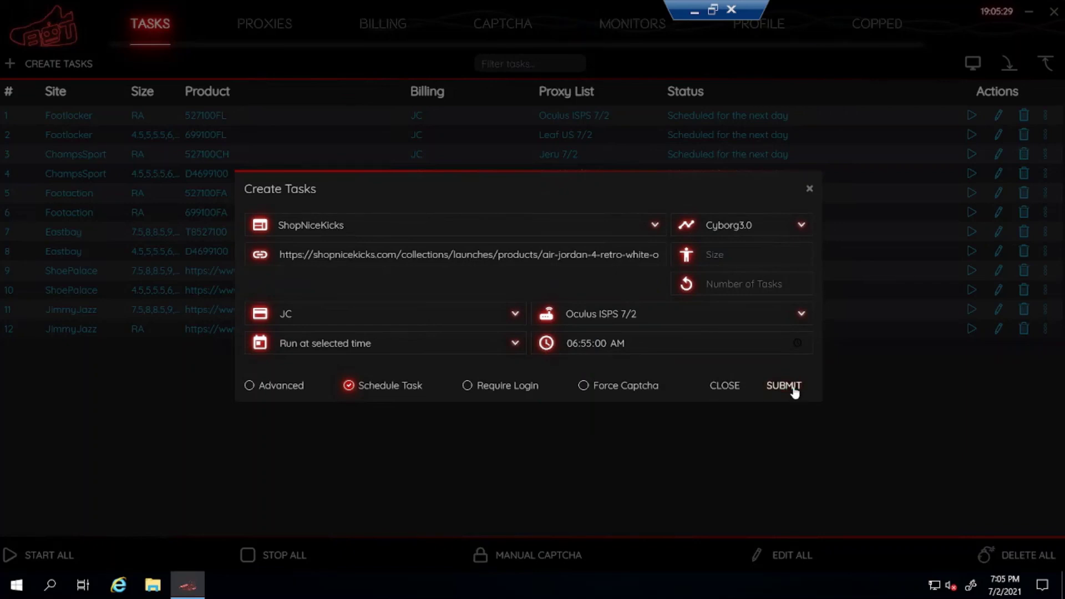
{"action": "left_click", "coordinate": [725, 389]}
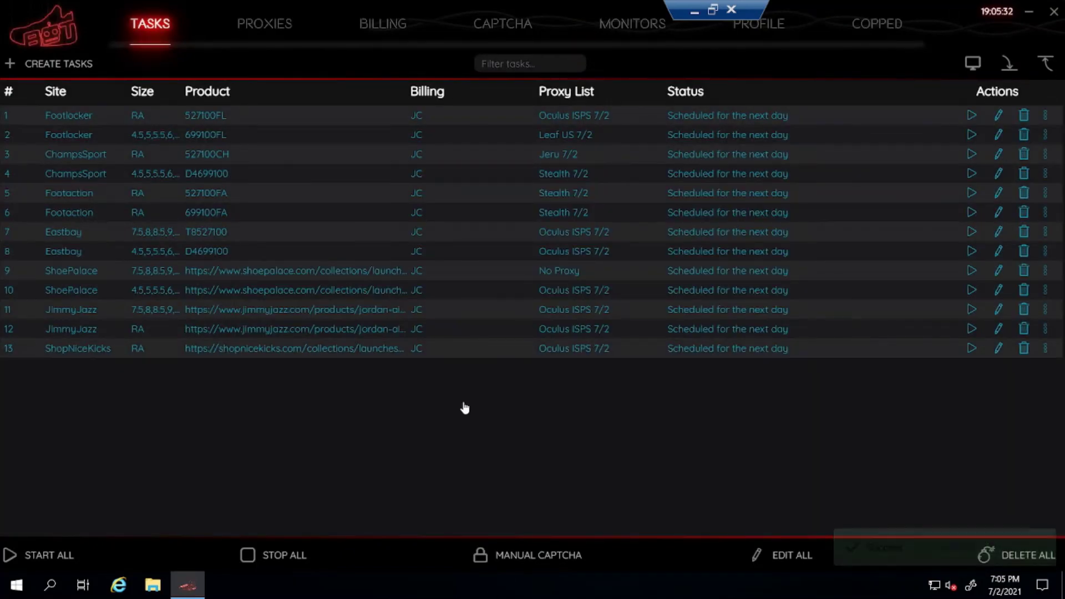